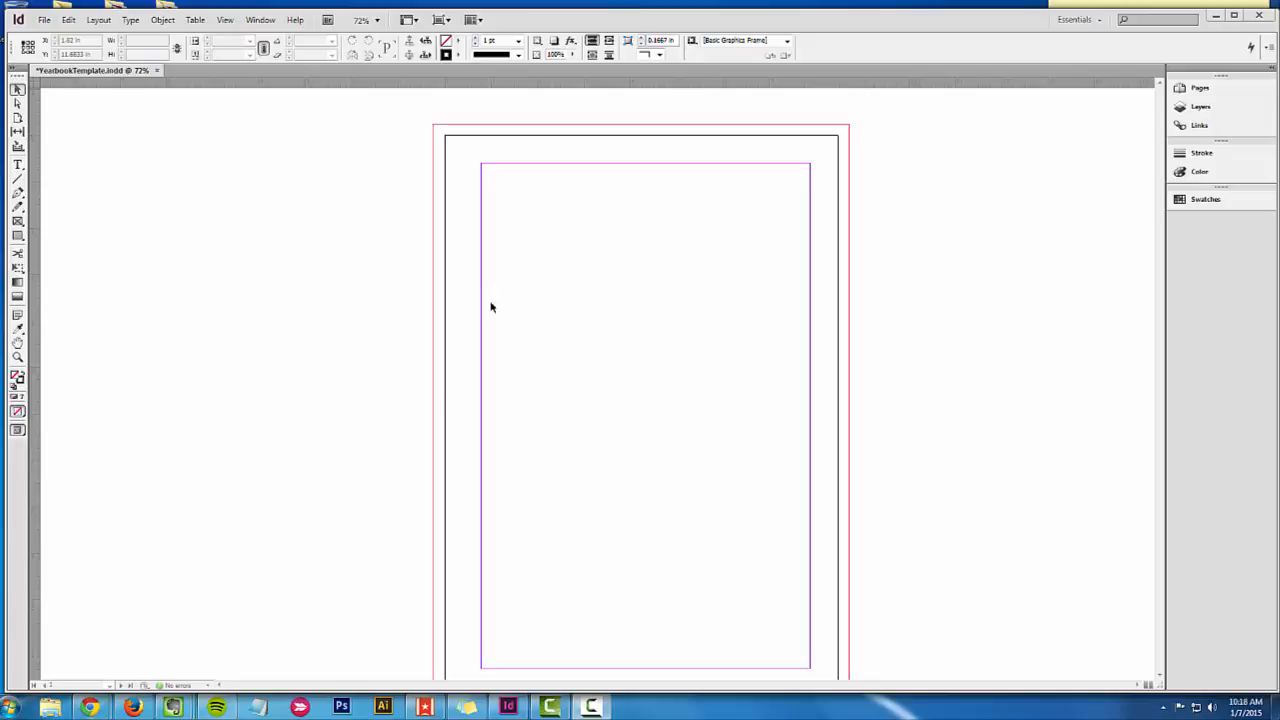
Step: Look over the document's page list and bring the spread of pages 2-3 into view
click(1203, 89)
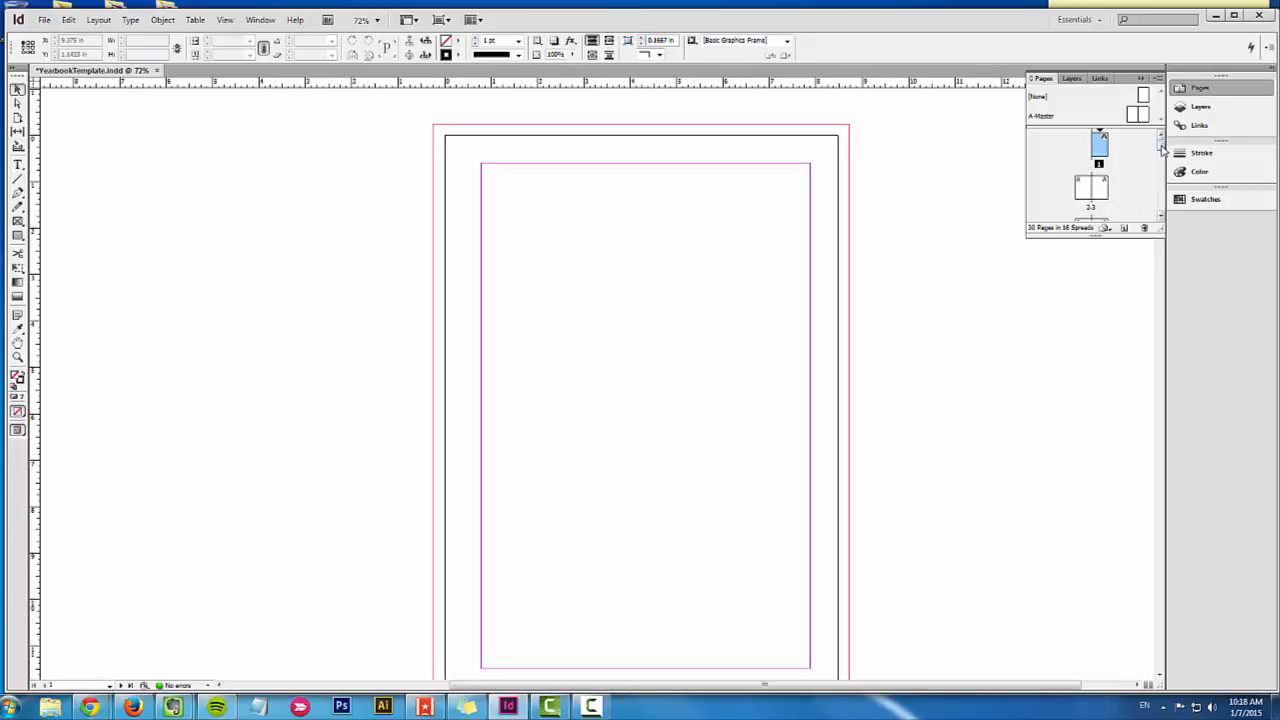
mouse_move(1161, 146)
mouse_down()
mouse_move(1155, 244)
mouse_move(1161, 135)
mouse_up()
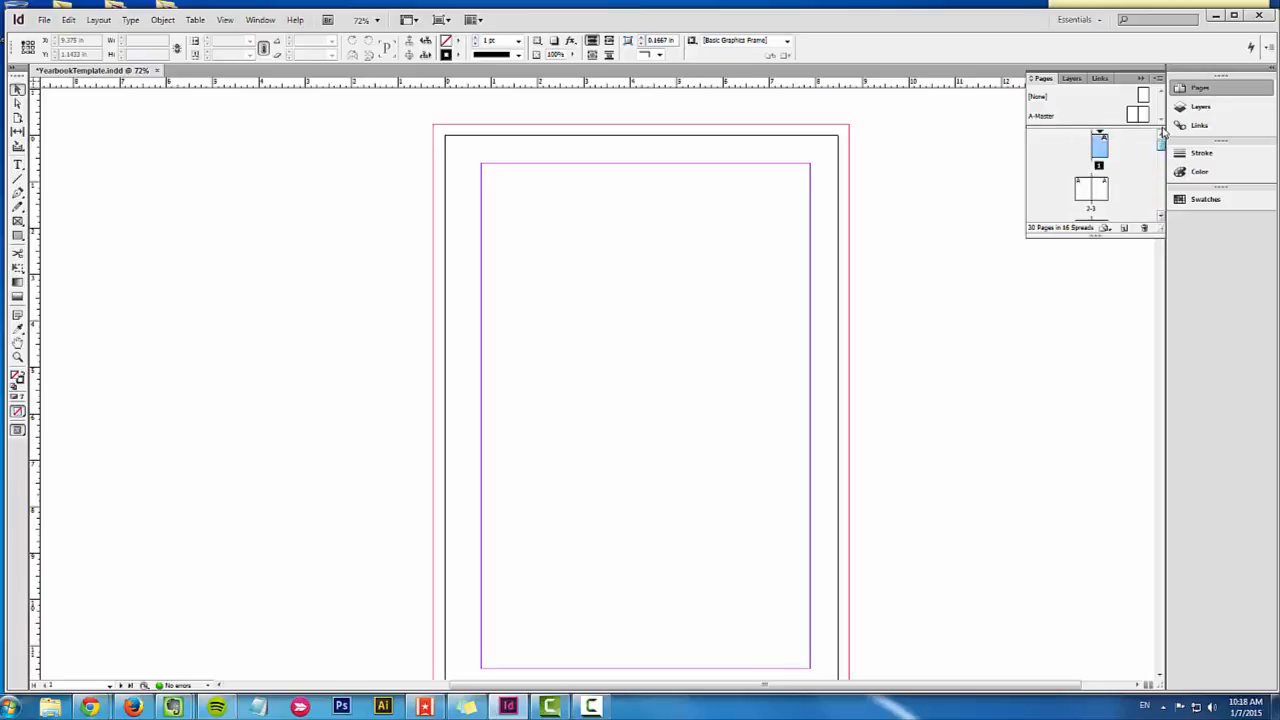
click(1104, 190)
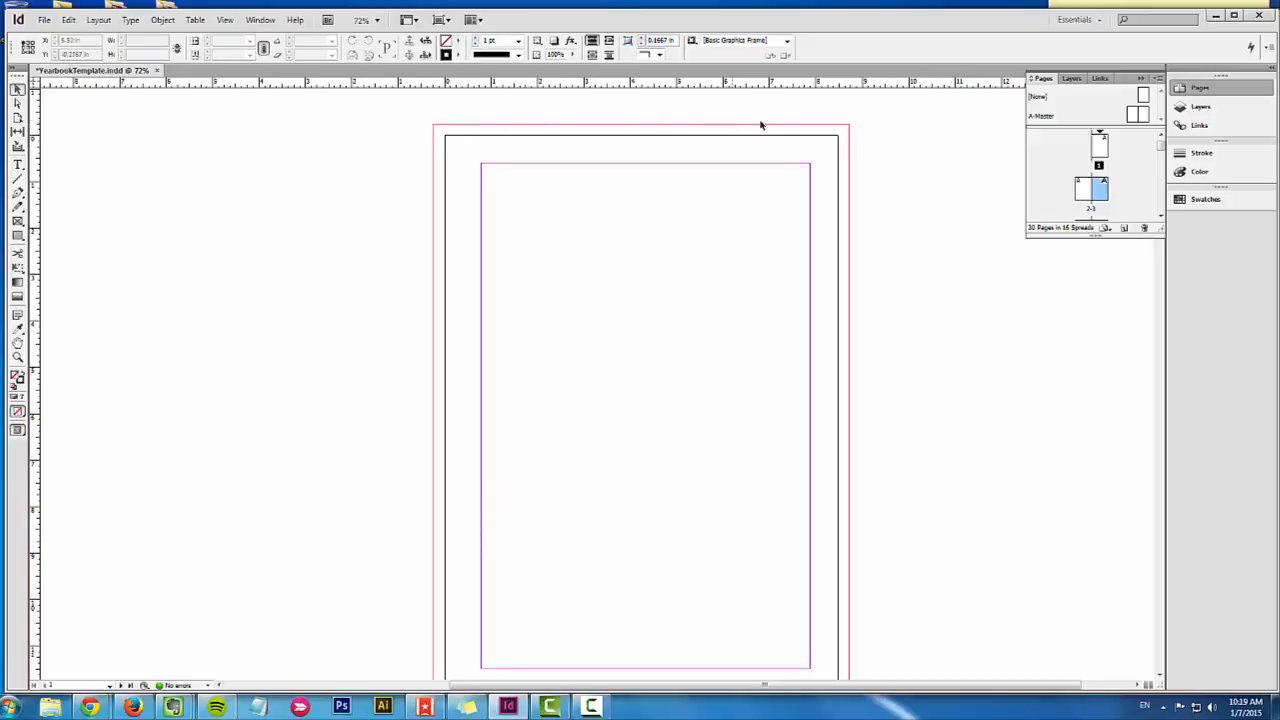
click(1203, 89)
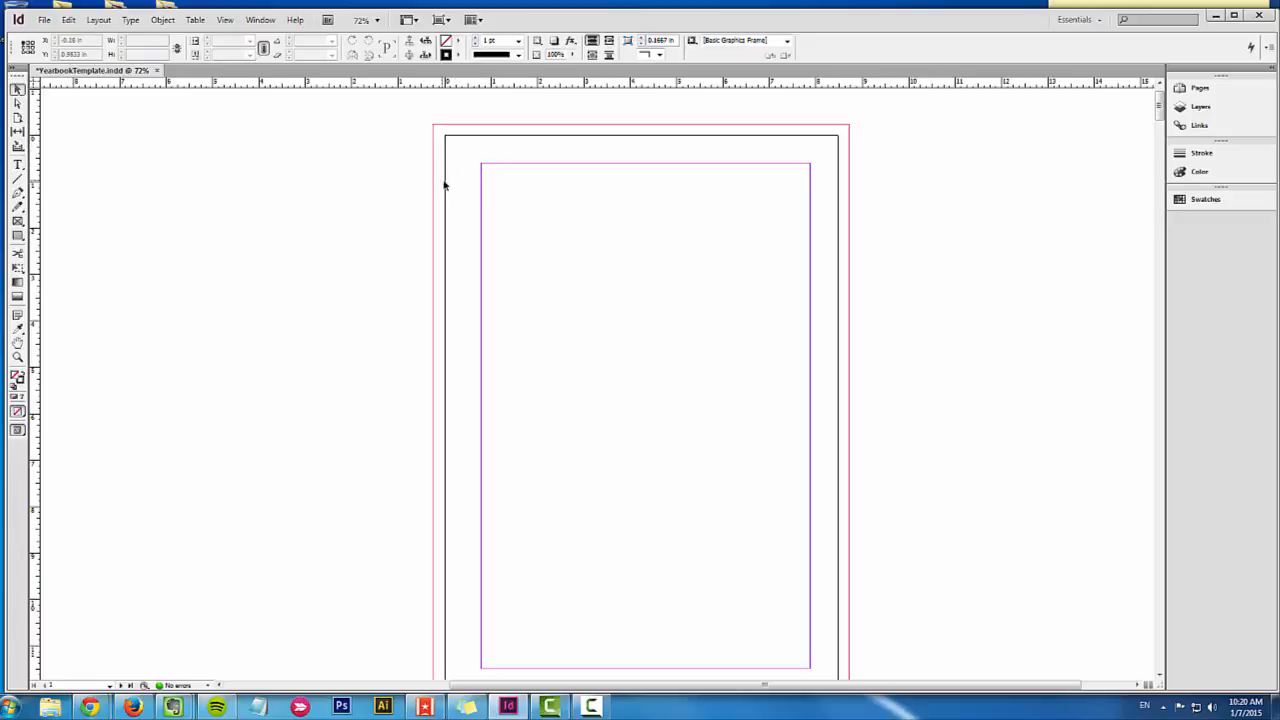
scroll(976, 244, down, 10)
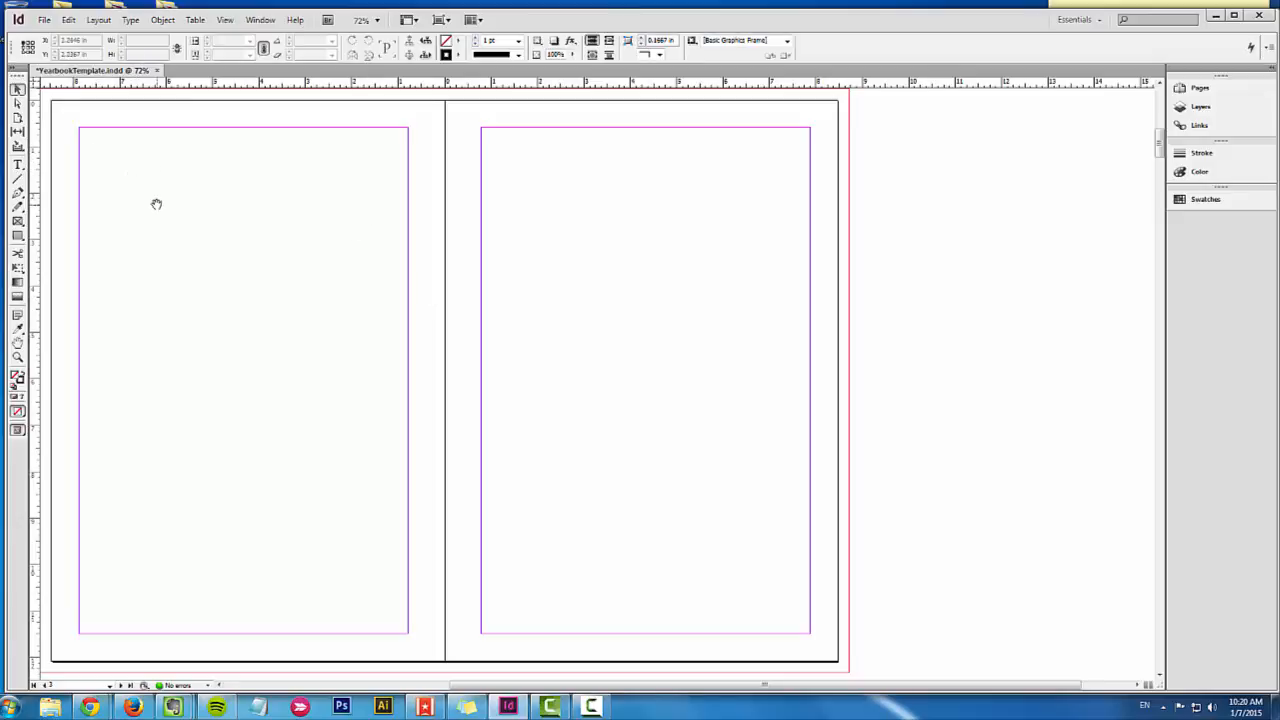
drag(154, 203, 249, 214)
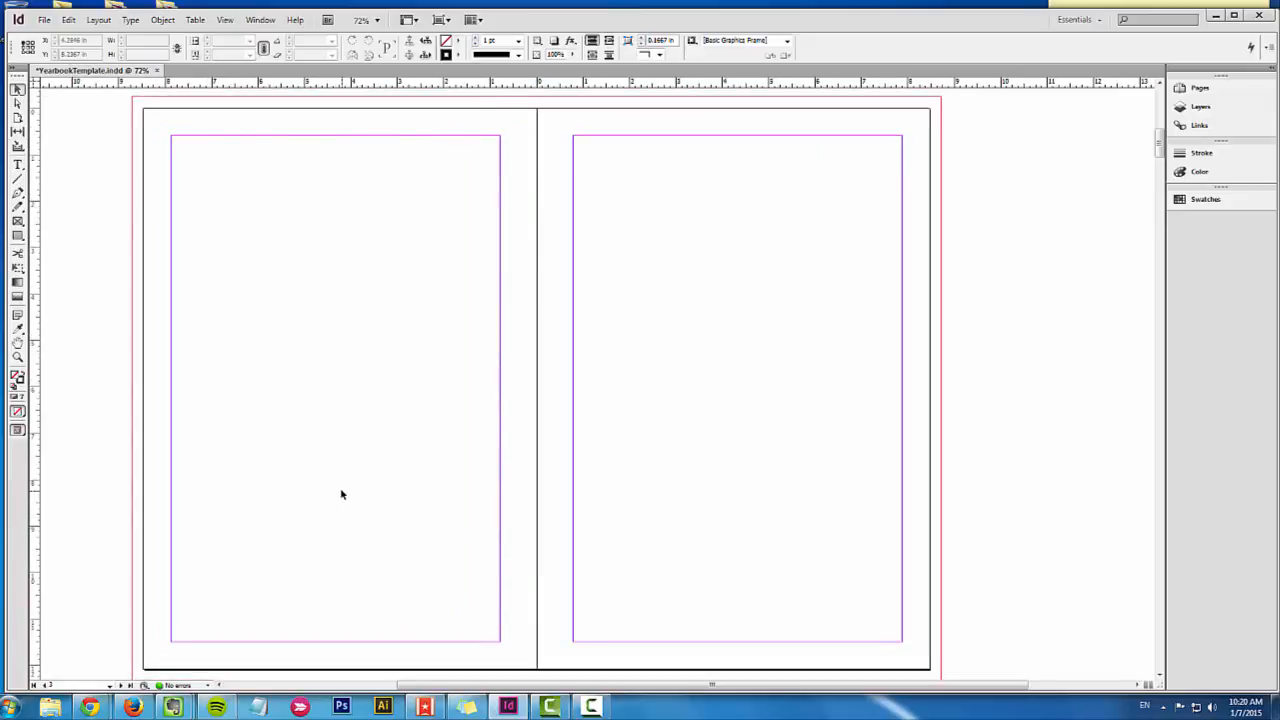
Step: Check the ruler's unit options and set the ruler origin to the spread's upper-left corner
right_click(87, 86)
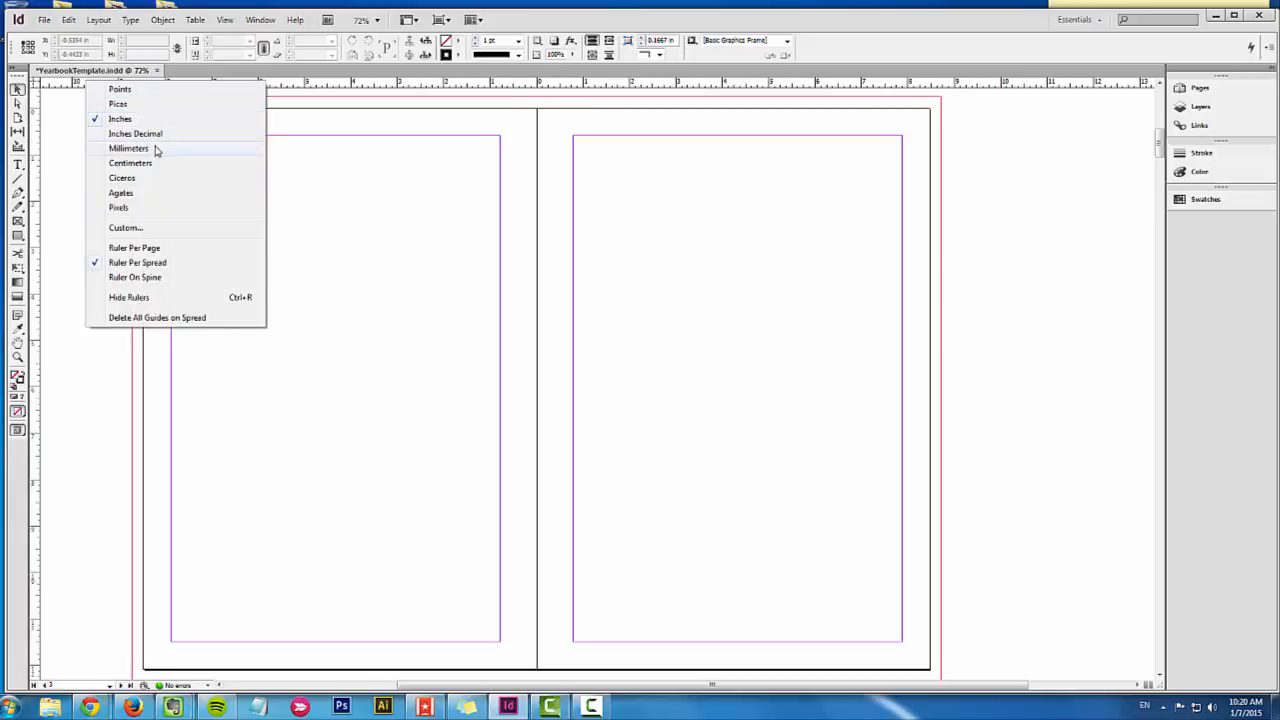
click(55, 162)
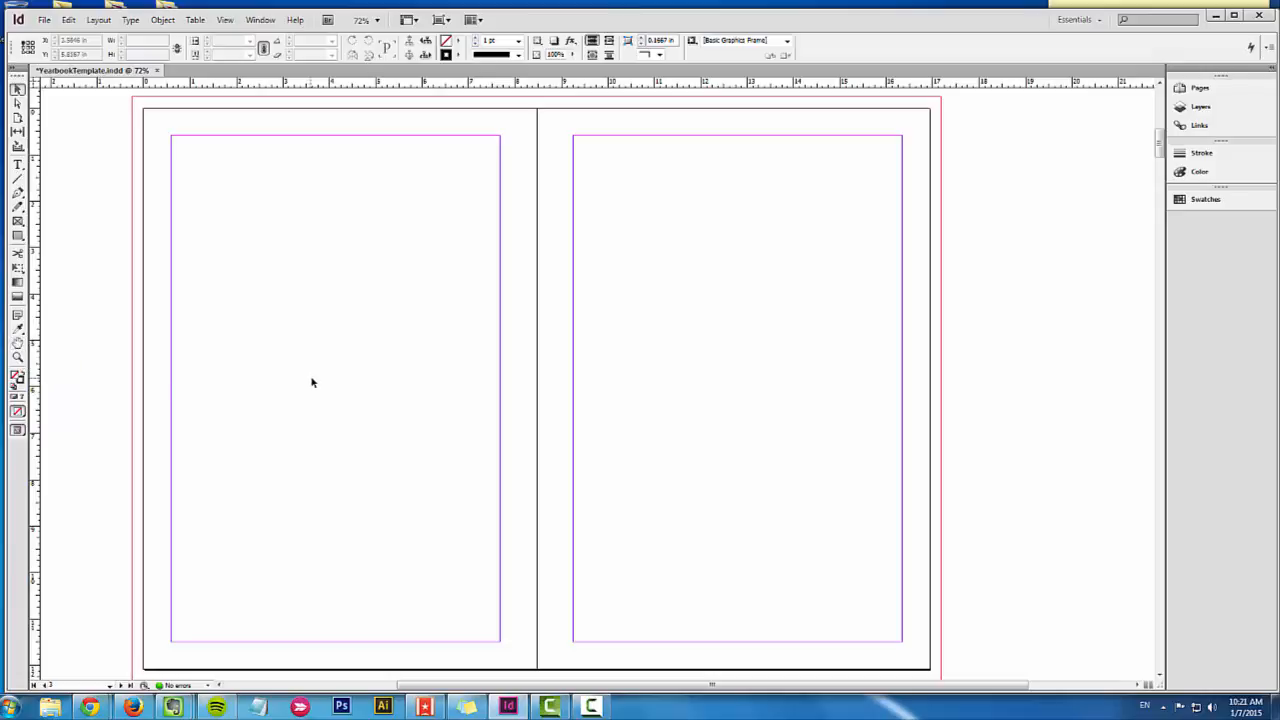
drag(331, 386, 304, 413)
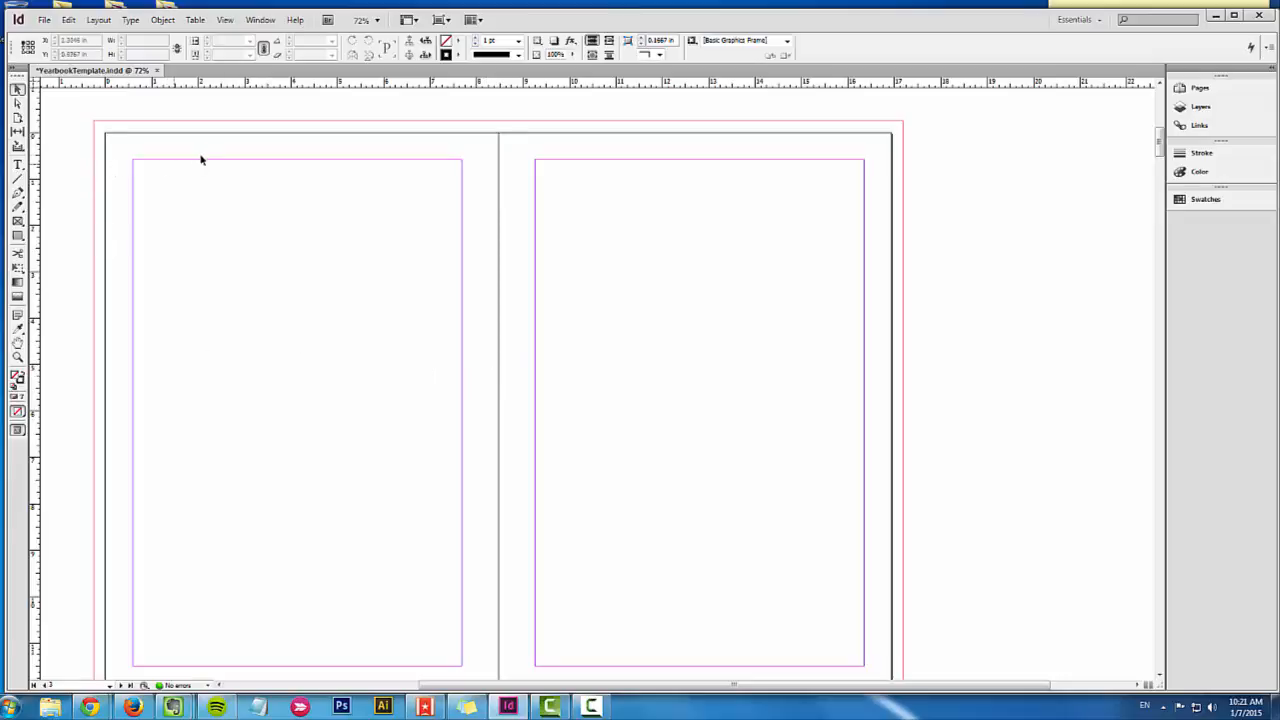
Step: Look through the document's swatches, stroke, color, links and layers settings
click(1204, 199)
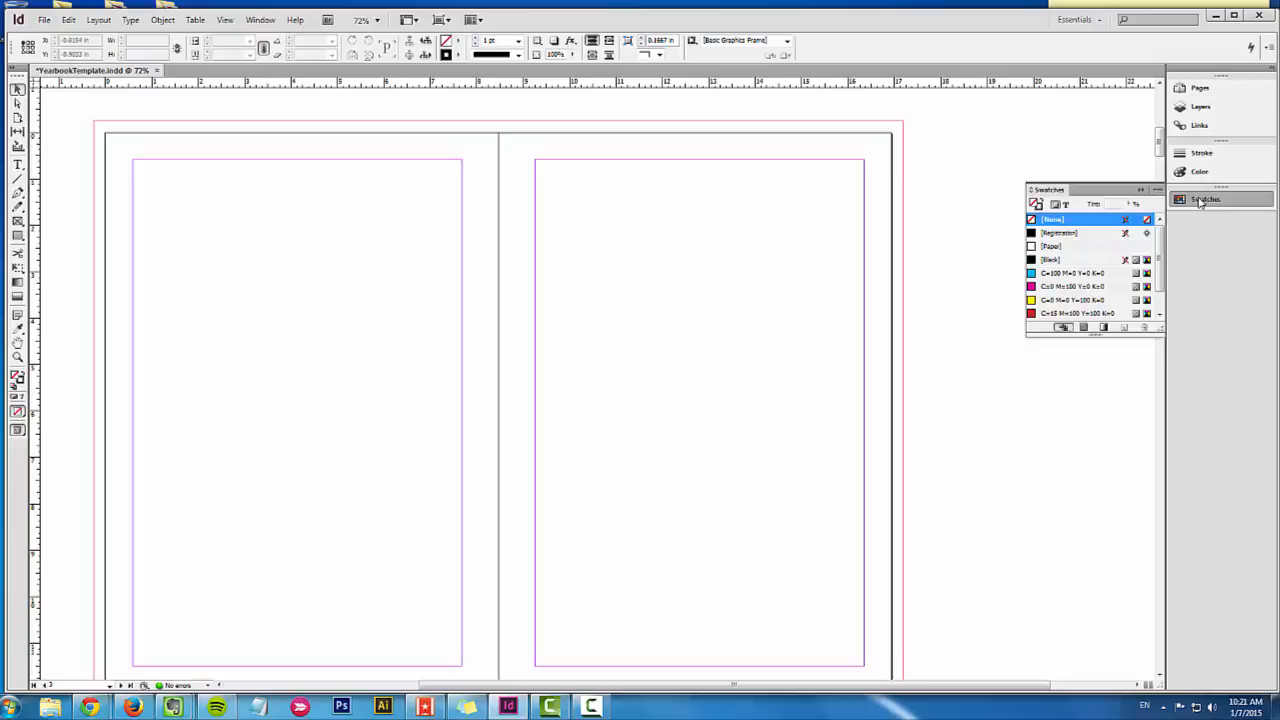
click(1201, 200)
click(1201, 155)
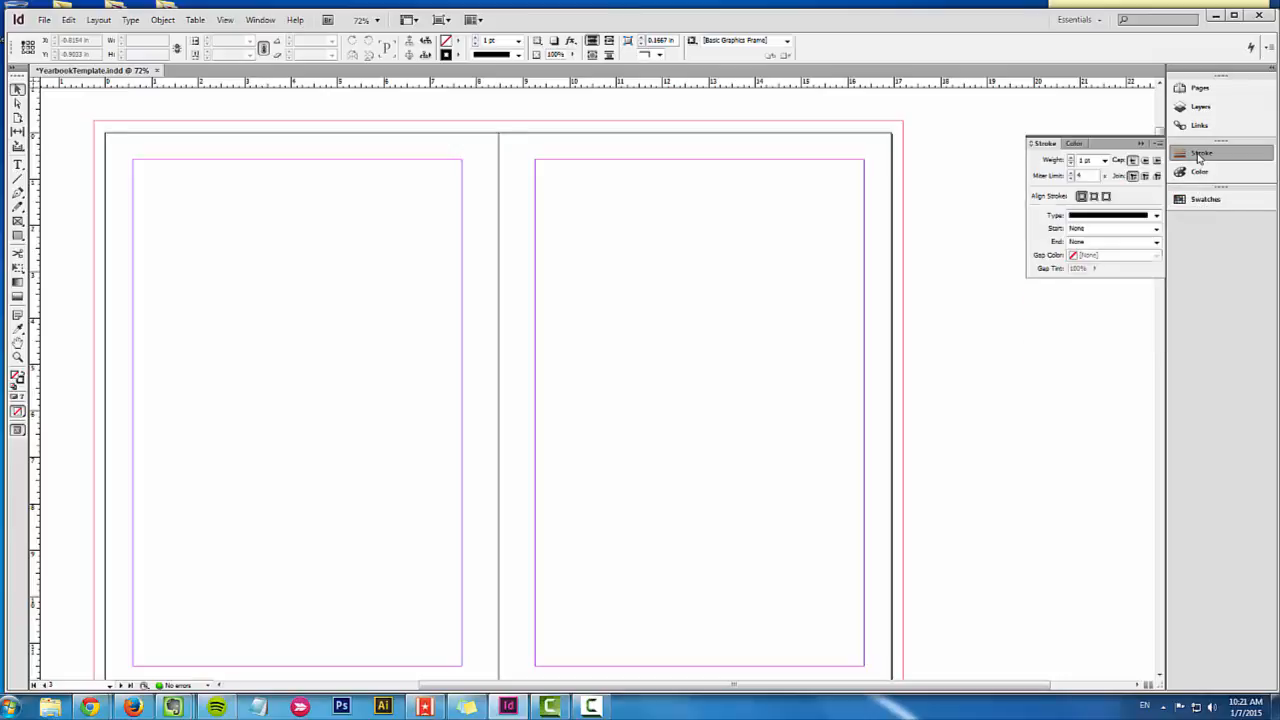
click(1200, 157)
click(1200, 173)
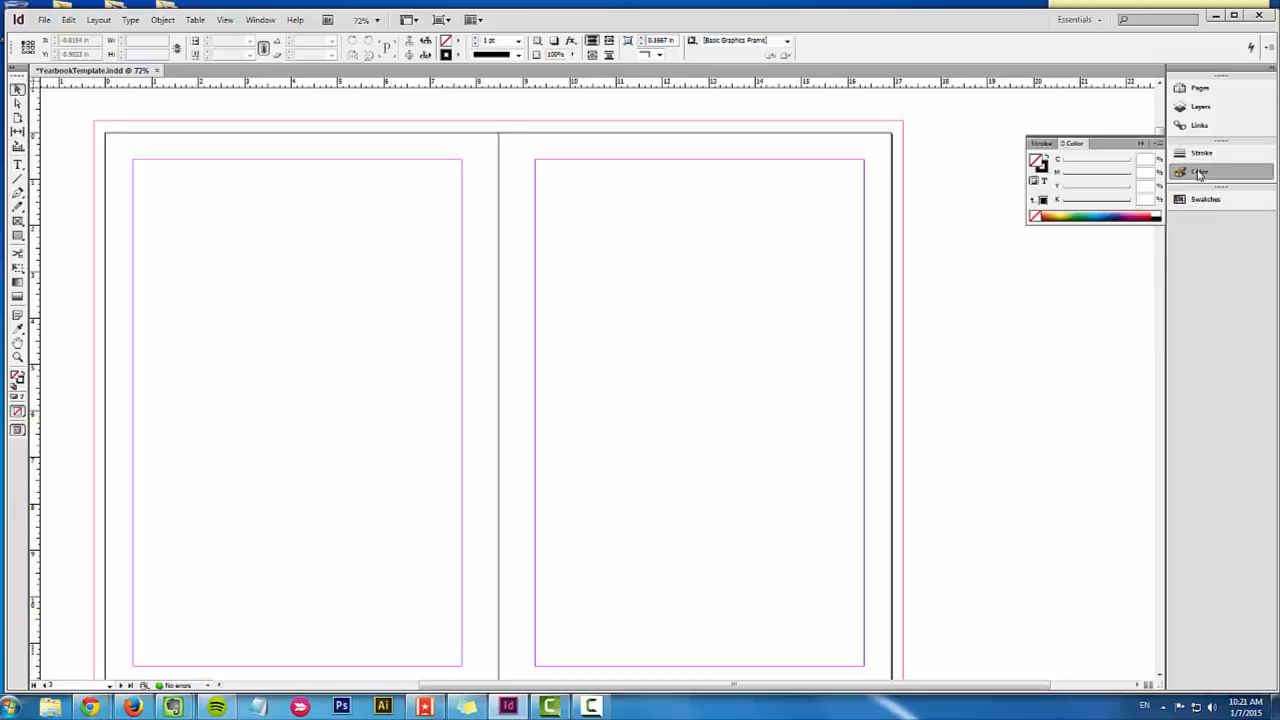
click(1200, 174)
click(1192, 126)
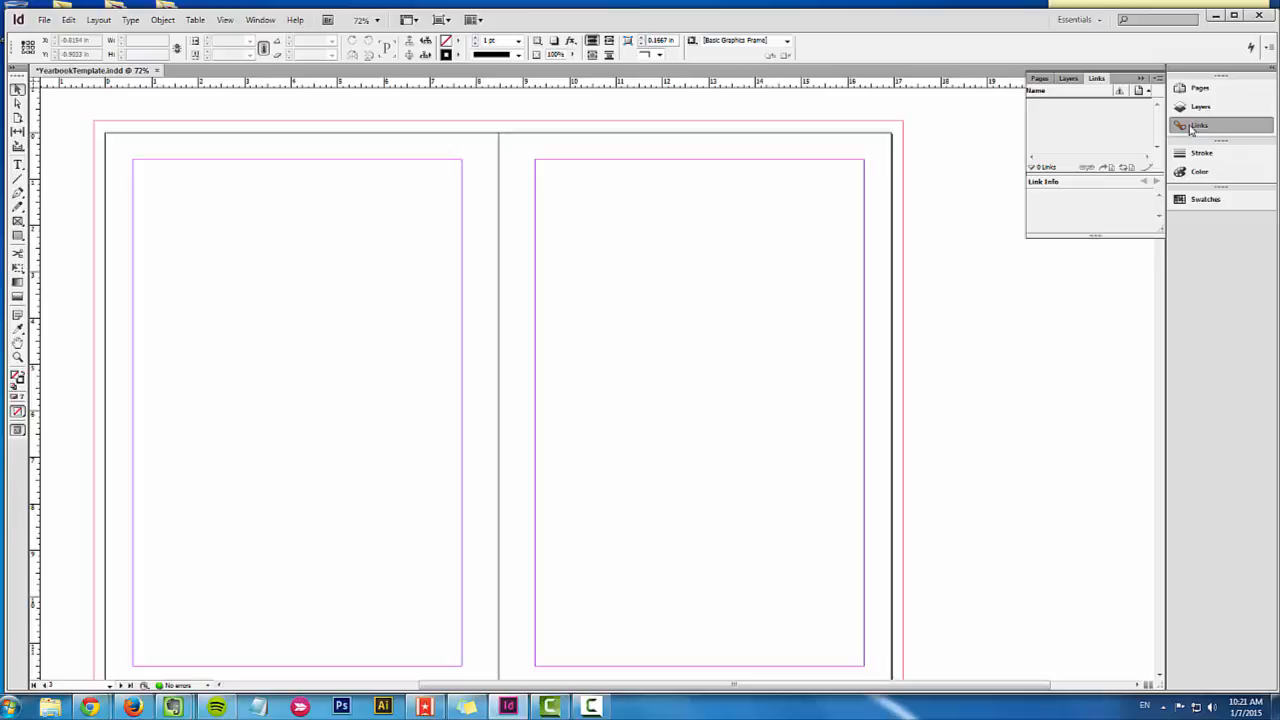
click(1190, 128)
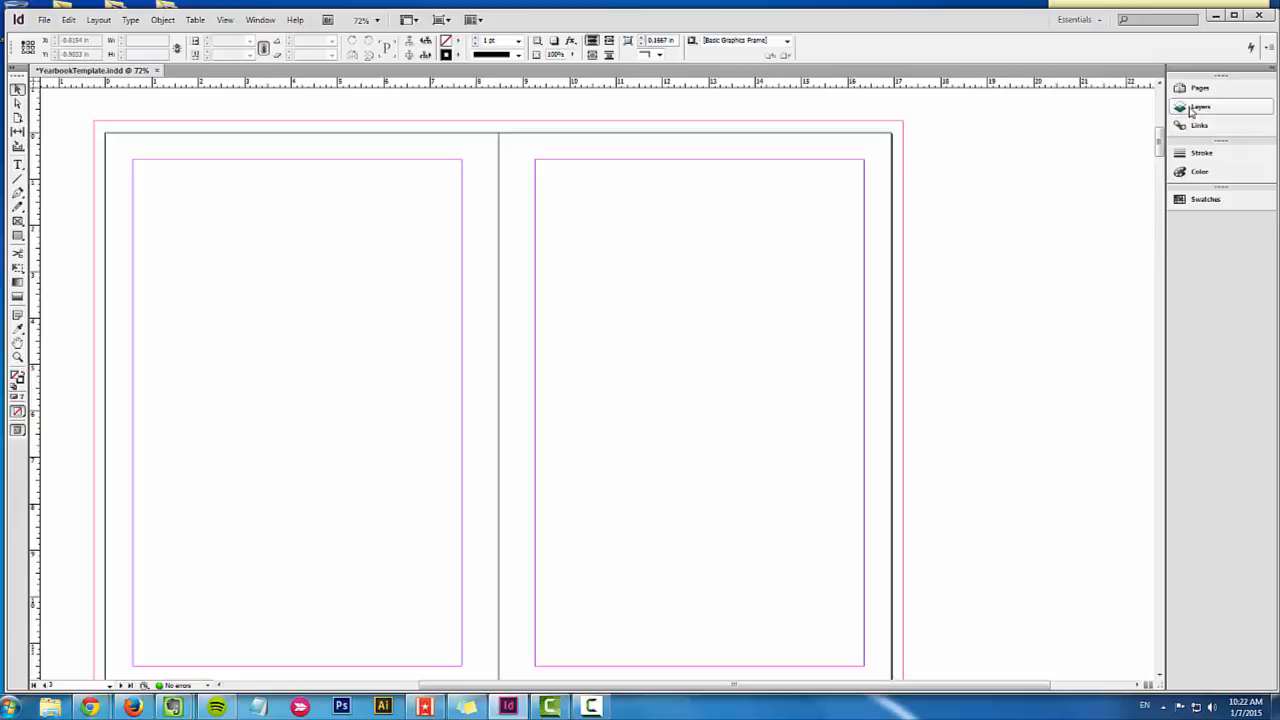
click(1192, 108)
click(1192, 108)
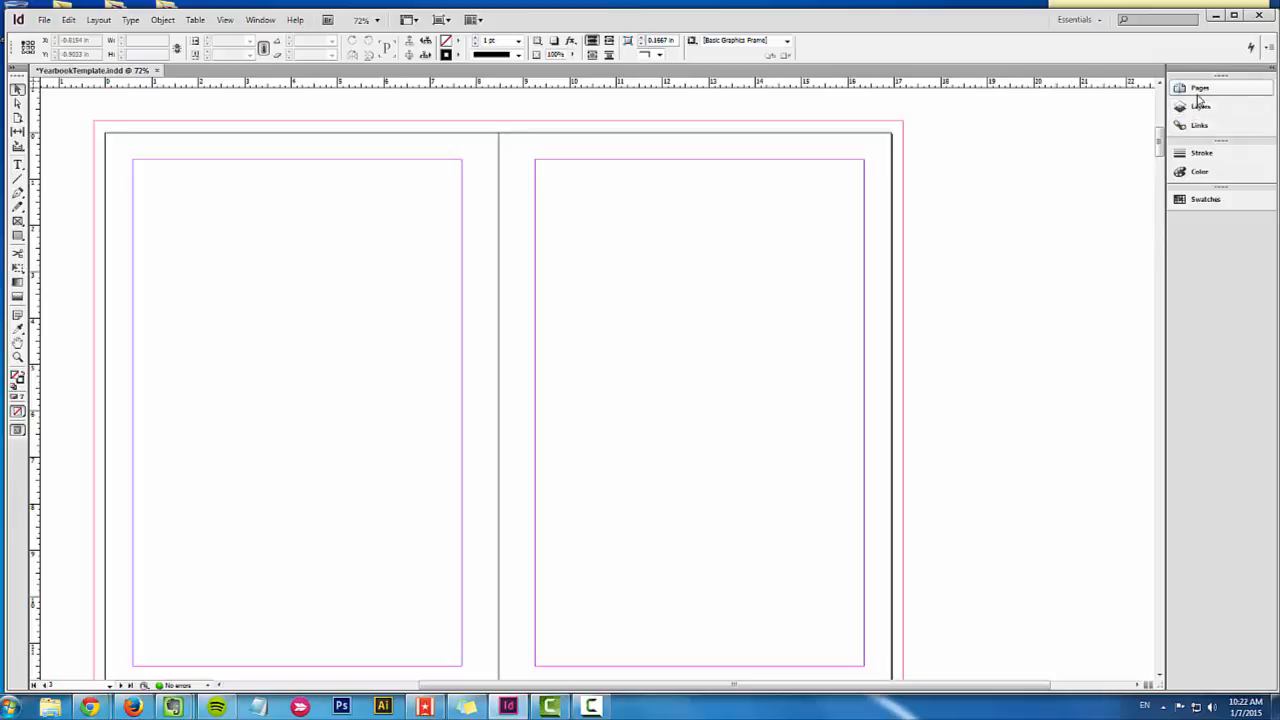
Step: Open the A-Master spread for editing
click(1199, 90)
mouse_move(1161, 147)
mouse_down()
mouse_move(1161, 183)
mouse_move(1160, 132)
mouse_up()
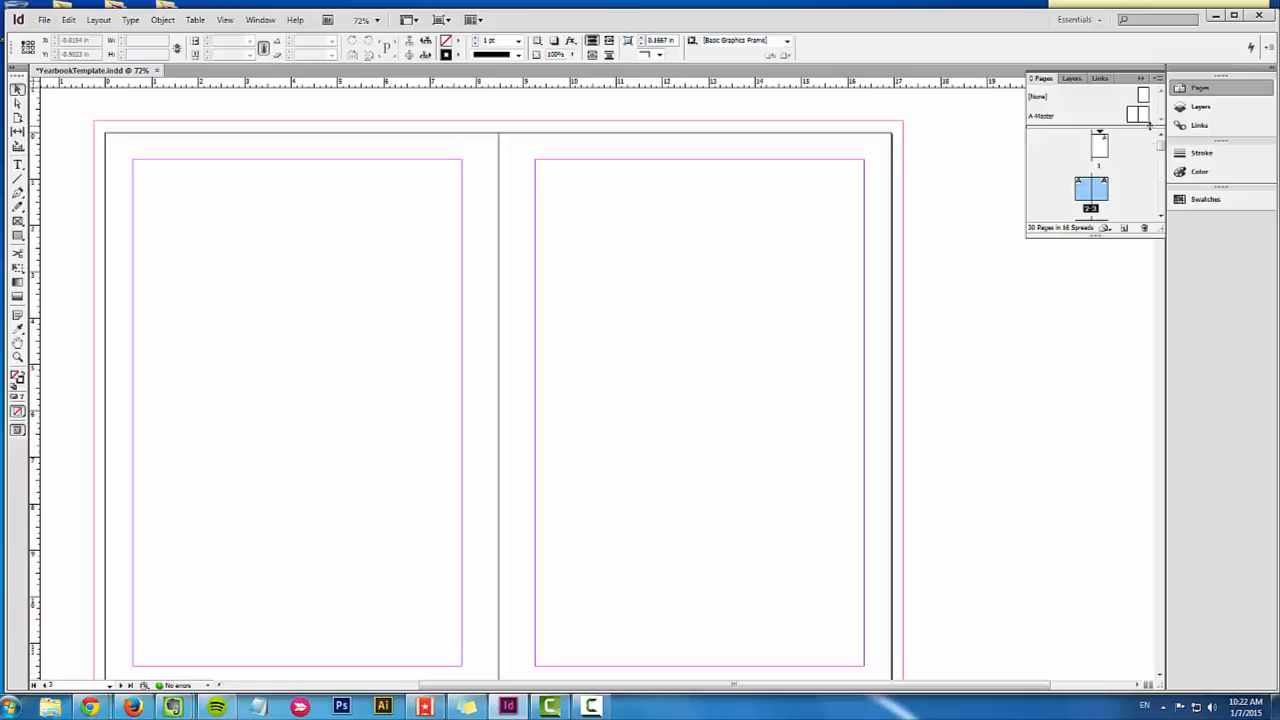
double_click(1143, 115)
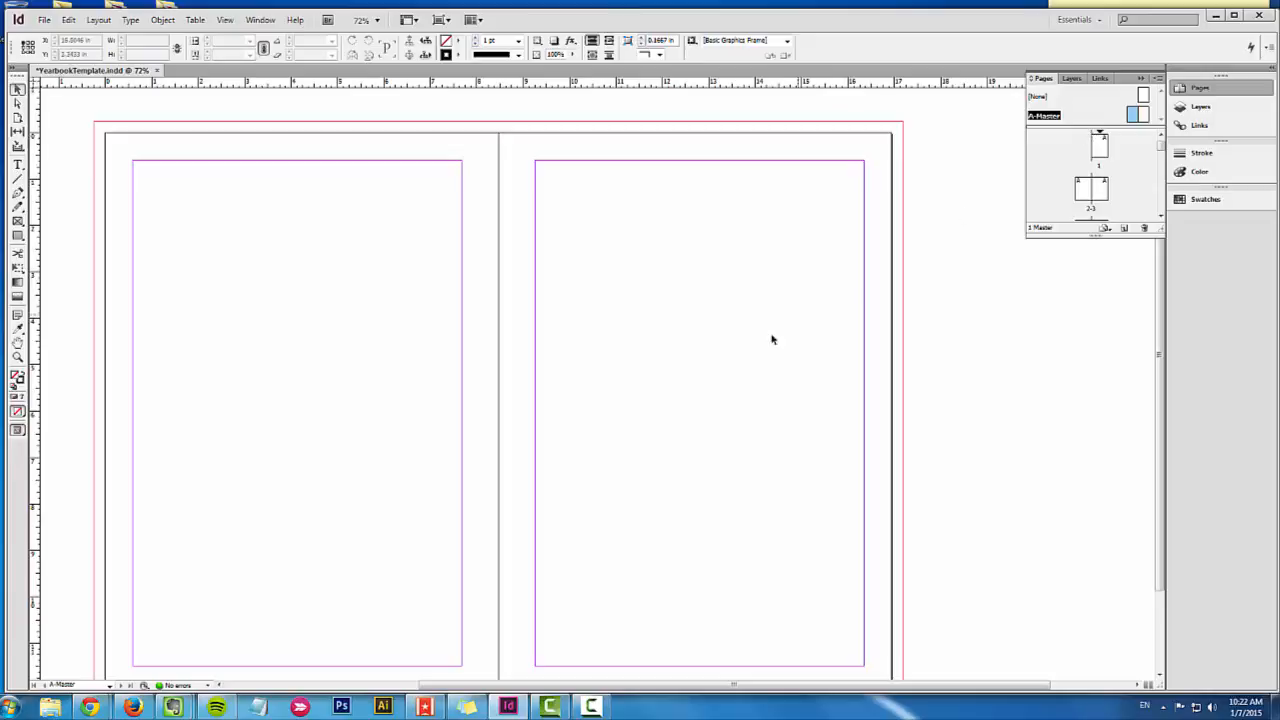
Step: Add a small text frame reading "number" in the lower outer corner of the right-hand master page
scroll(725, 360, down, 1)
scroll(680, 386, up, 1)
scroll(655, 573, down, 3)
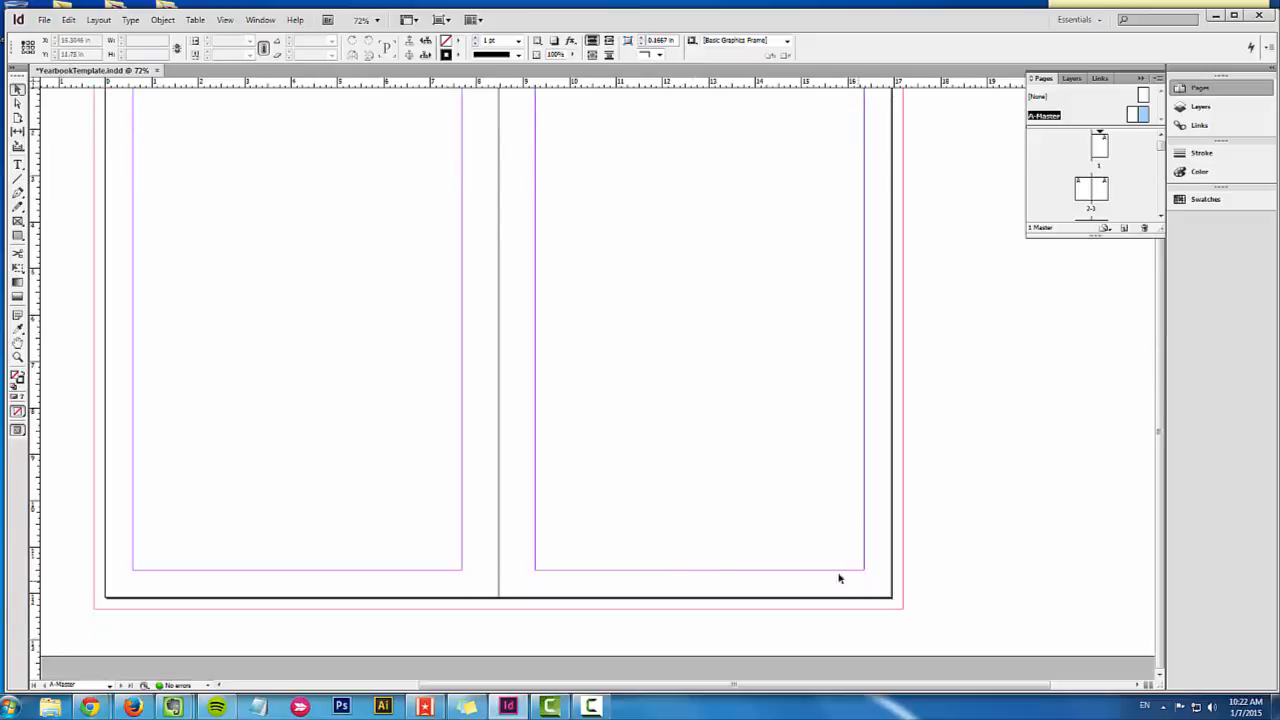
click(19, 168)
drag(804, 543, 857, 568)
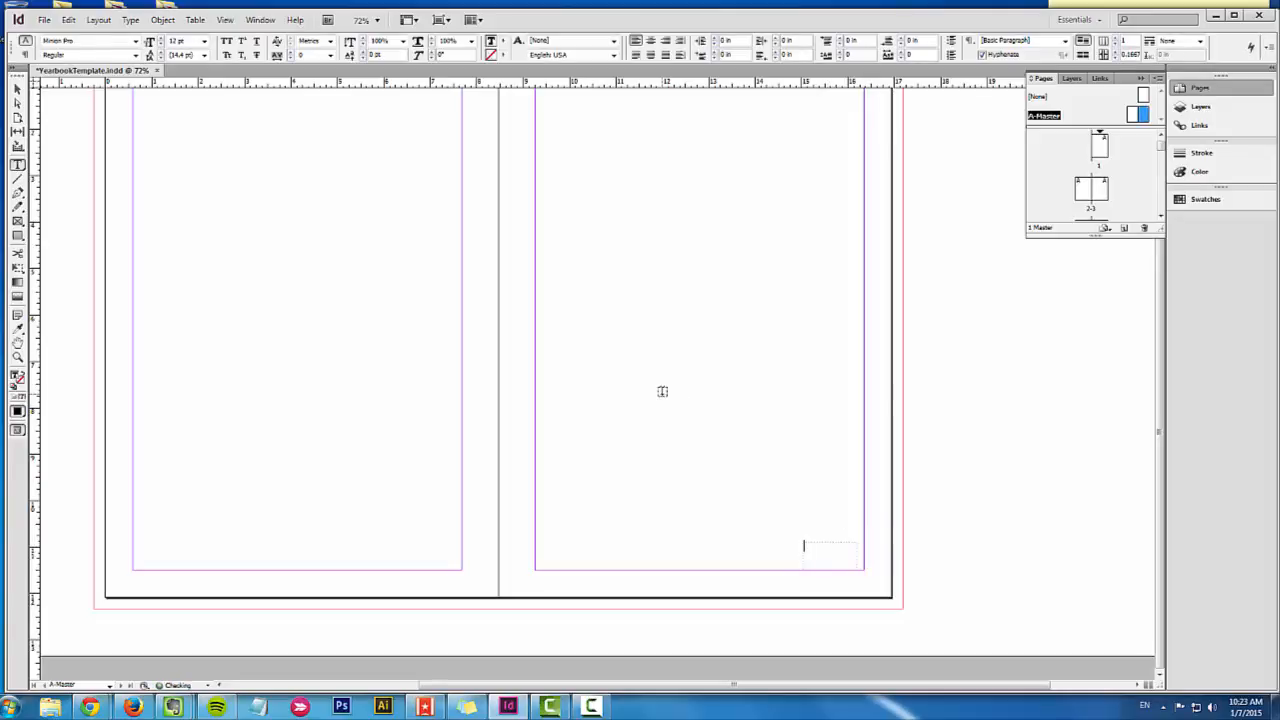
text(number)
Step: Format the "number" text in Bookman Old Style at 18 pt, align it right and deselect it
drag(829, 546, 783, 543)
click(136, 41)
click(88, 308)
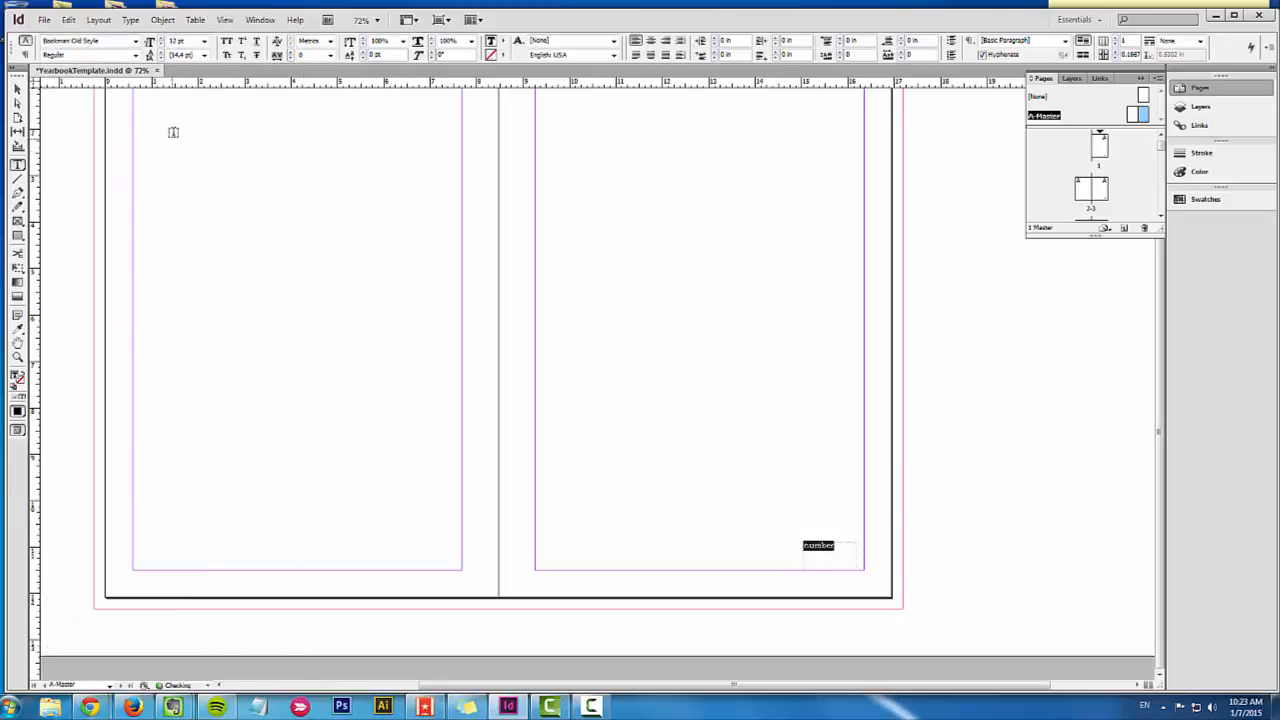
click(204, 41)
click(180, 129)
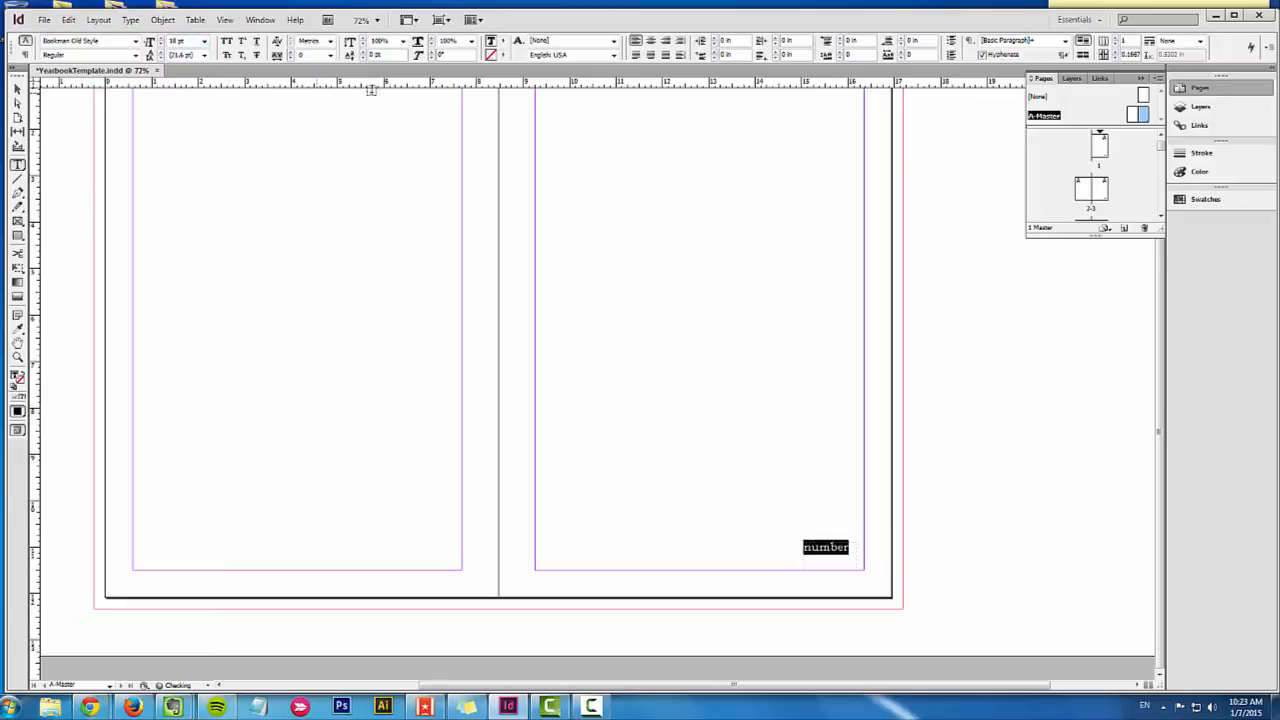
click(665, 41)
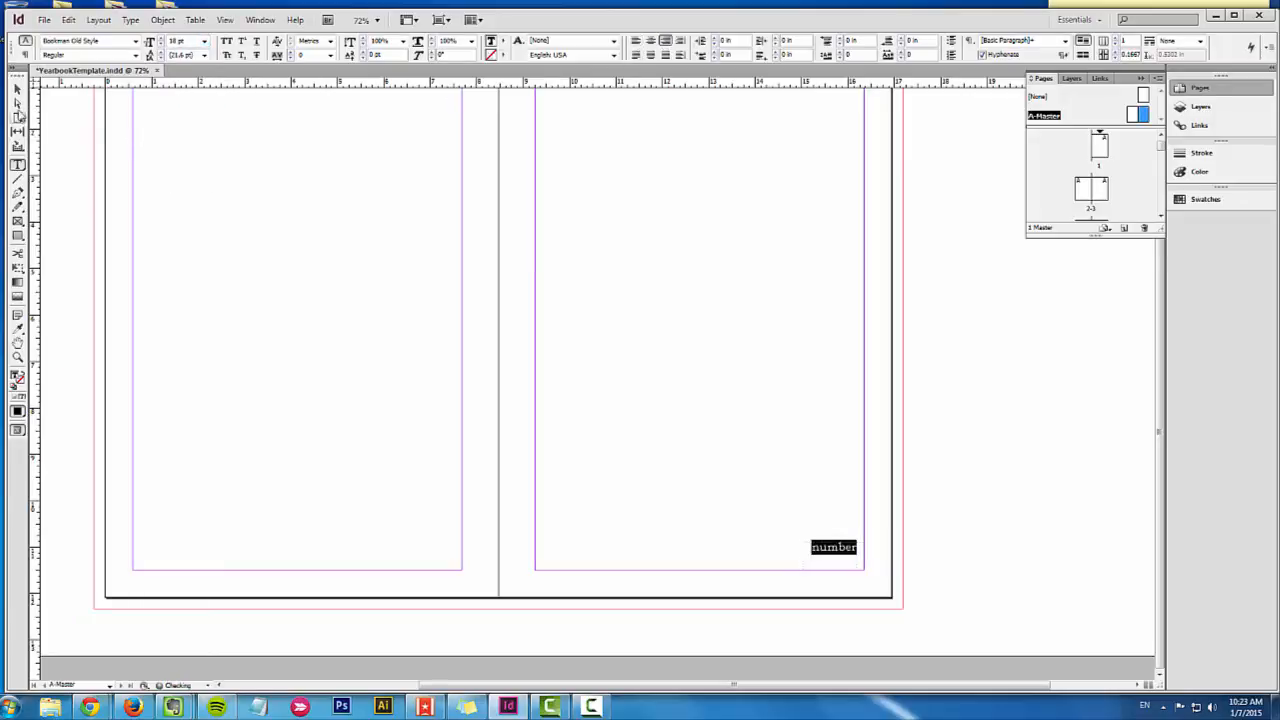
click(17, 89)
click(1034, 438)
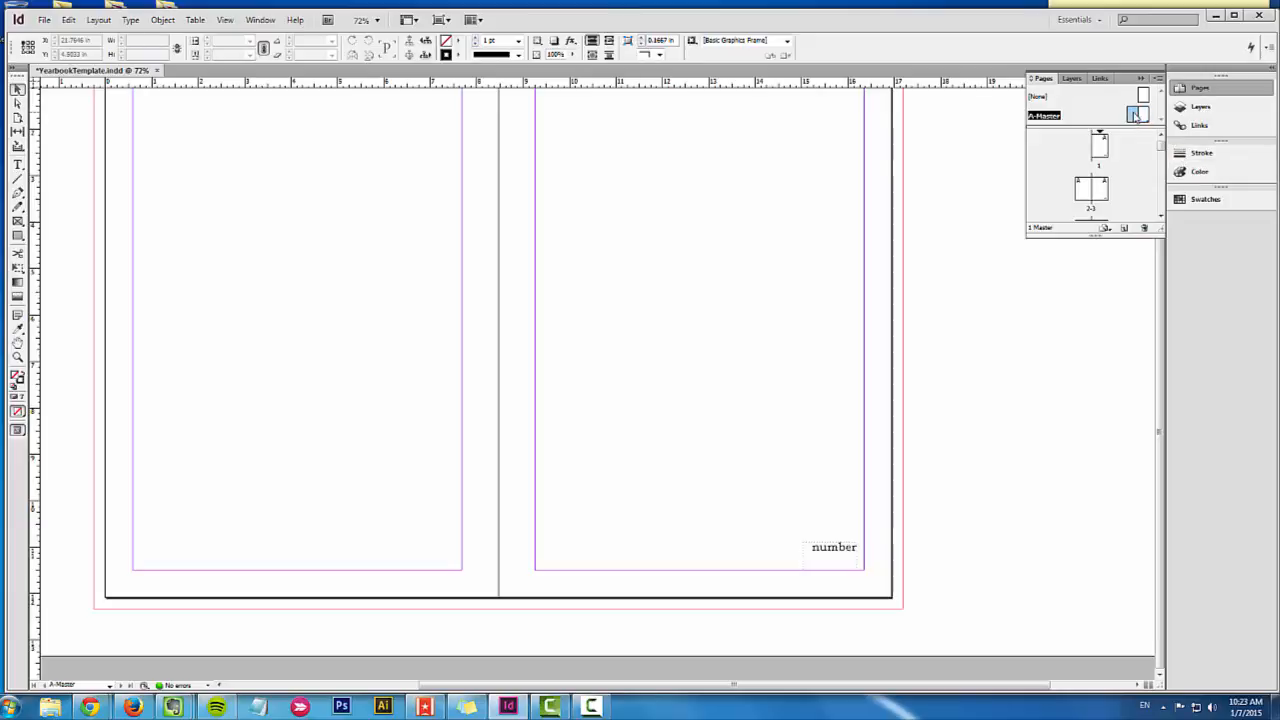
Step: Go to the pages 2-3 spread and check across the document's pages for the "number" text from A-Master
drag(1137, 115, 1101, 198)
click(1101, 193)
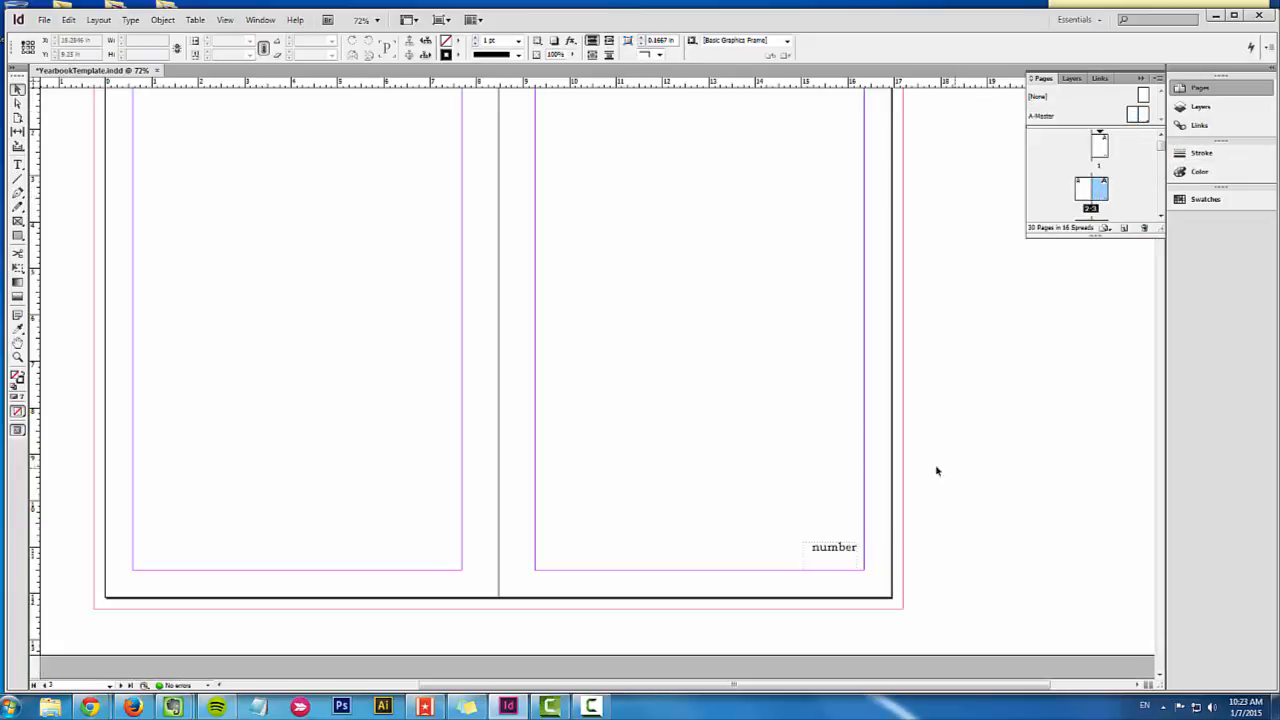
scroll(689, 451, down, 3)
scroll(690, 456, up, 5)
scroll(690, 456, down, 12)
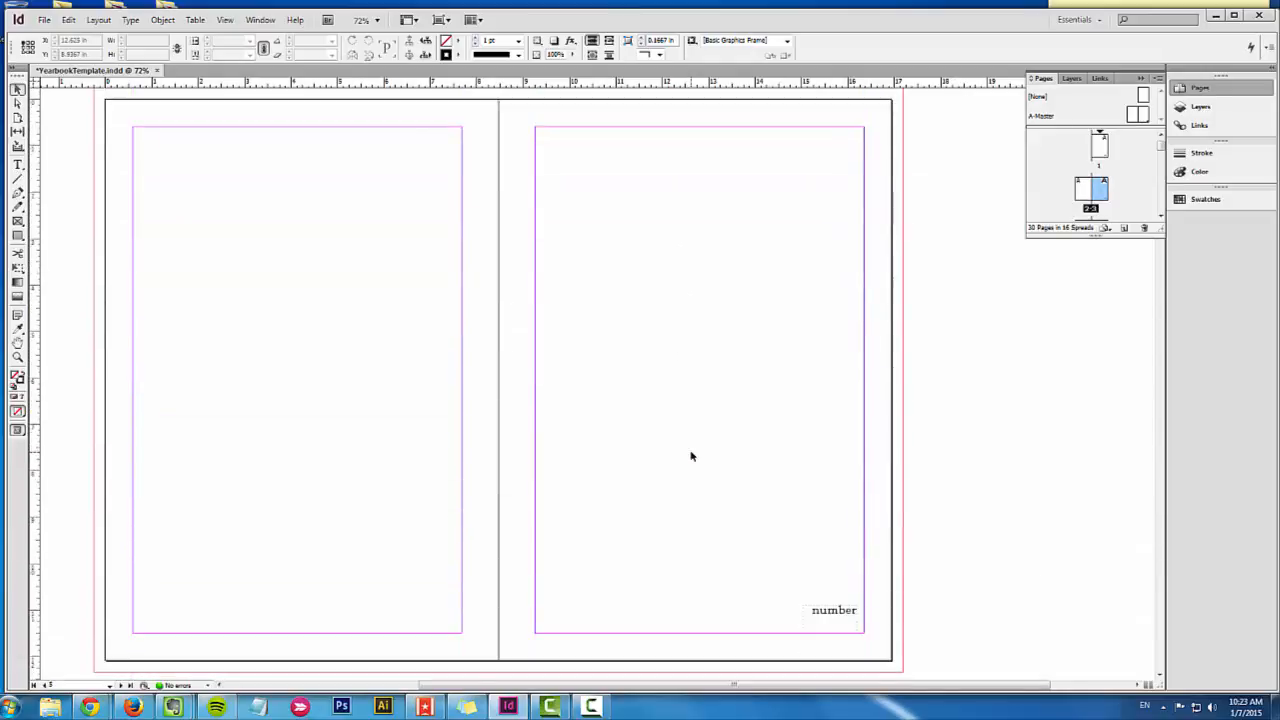
scroll(690, 456, up, 10)
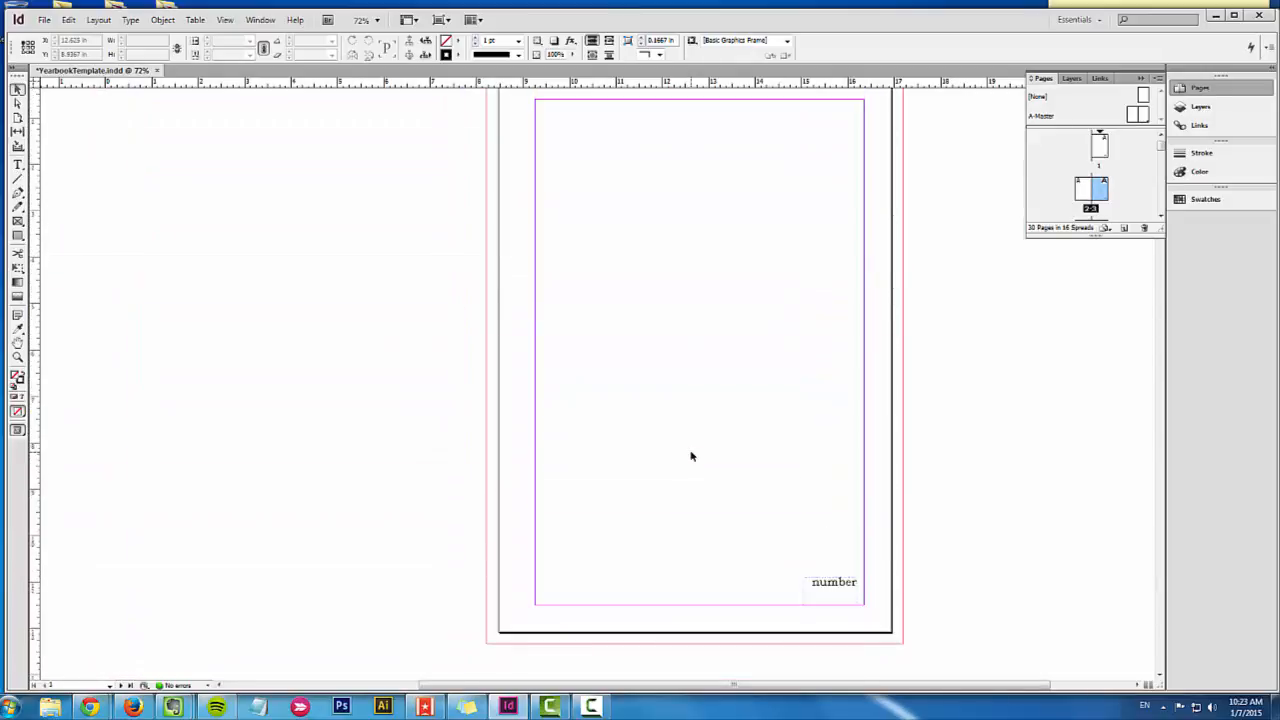
scroll(690, 456, down, 13)
scroll(690, 456, down, 7)
scroll(690, 456, up, 7)
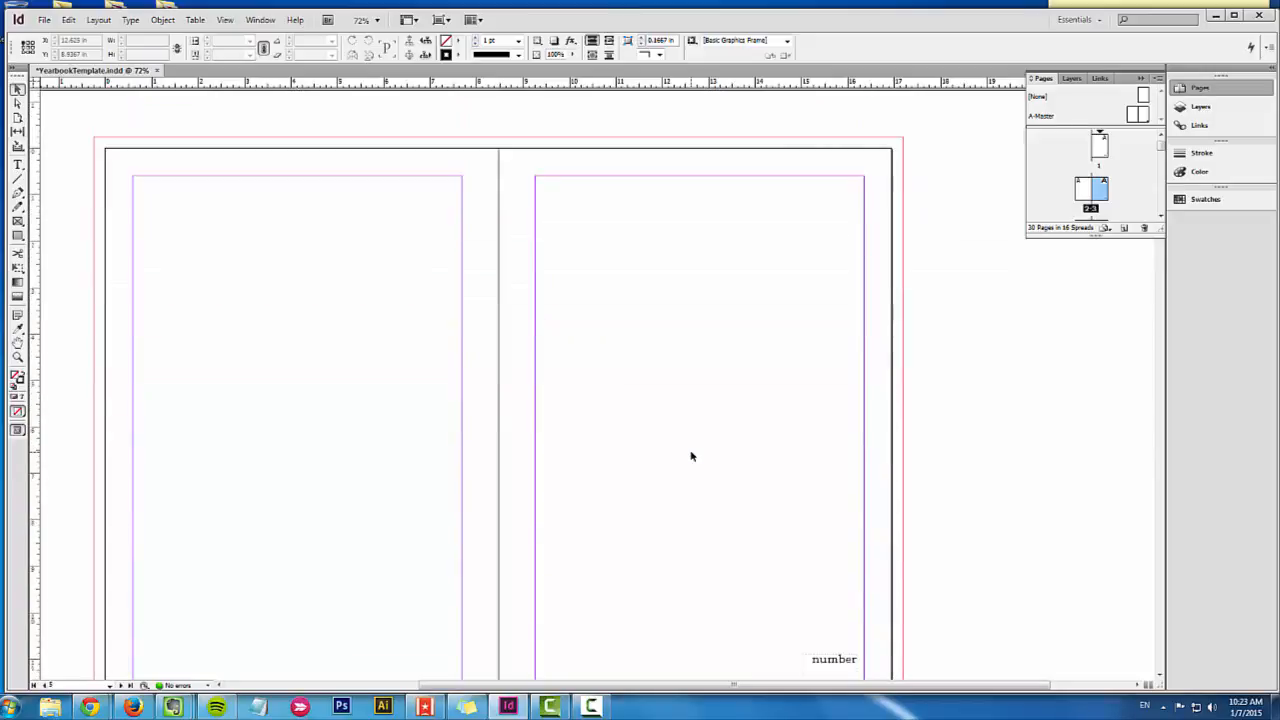
scroll(690, 456, down, 7)
scroll(690, 456, up, 6)
scroll(690, 456, down, 12)
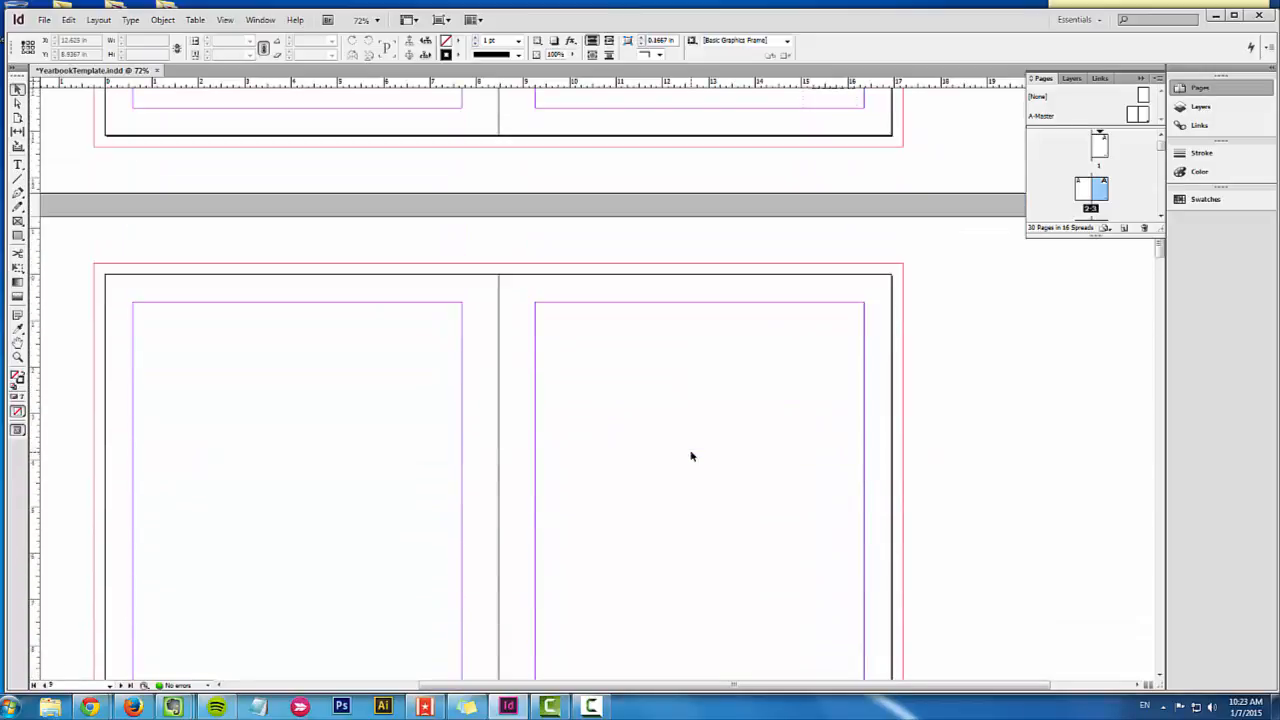
scroll(690, 456, up, 9)
scroll(690, 456, down, 6)
scroll(690, 456, down, 8)
scroll(690, 456, up, 12)
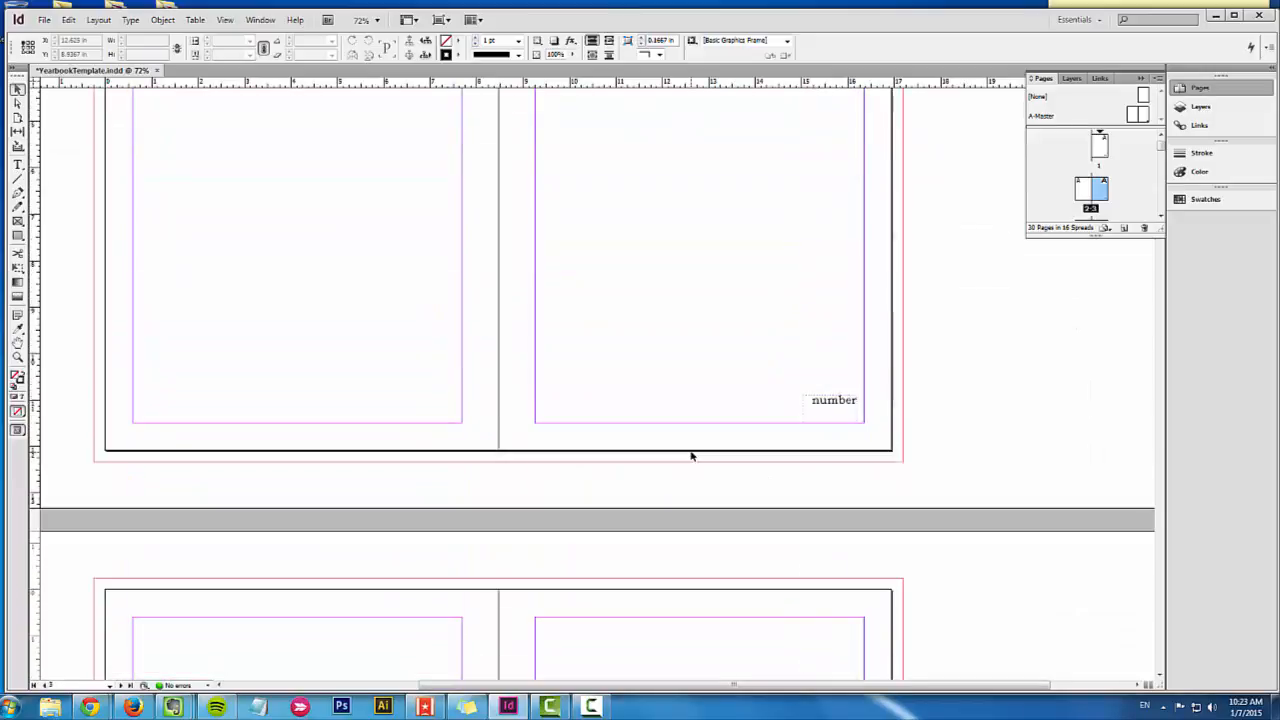
scroll(690, 456, down, 9)
scroll(690, 456, up, 10)
scroll(690, 456, up, 3)
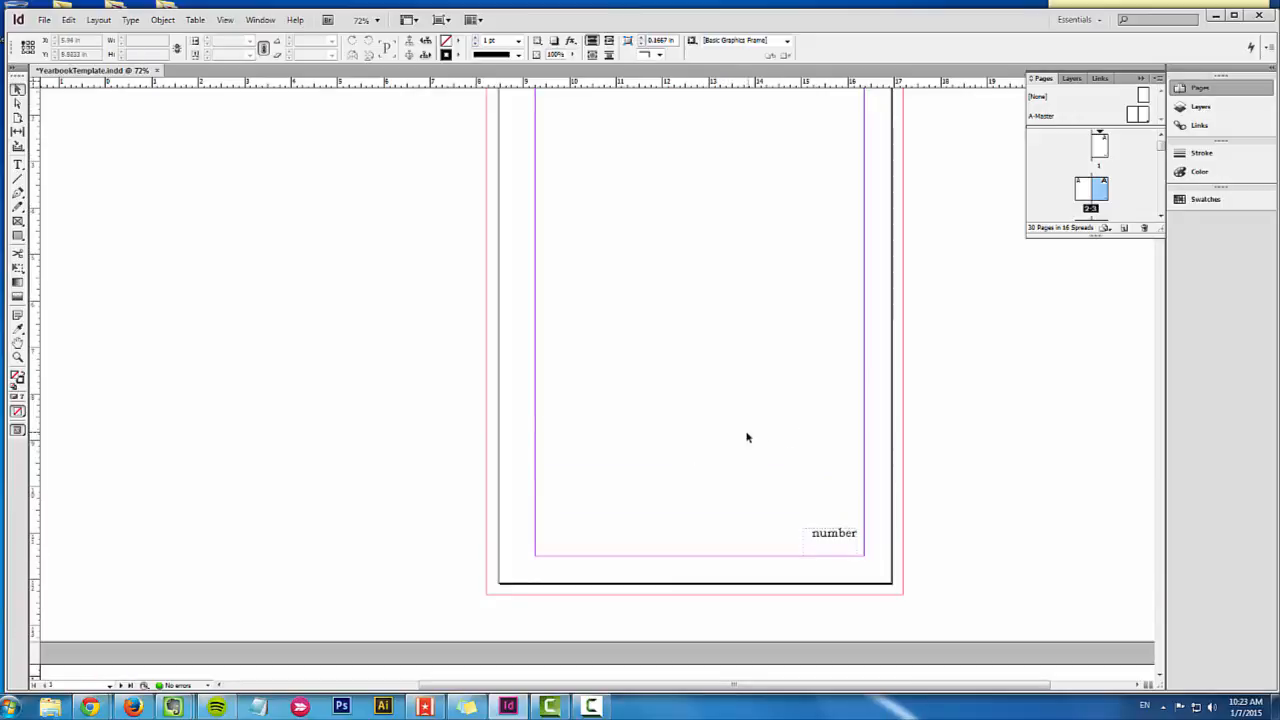
scroll(694, 497, up, 2)
Step: Apply the [None] master to page 1 and compare it with the following spread
click(1100, 148)
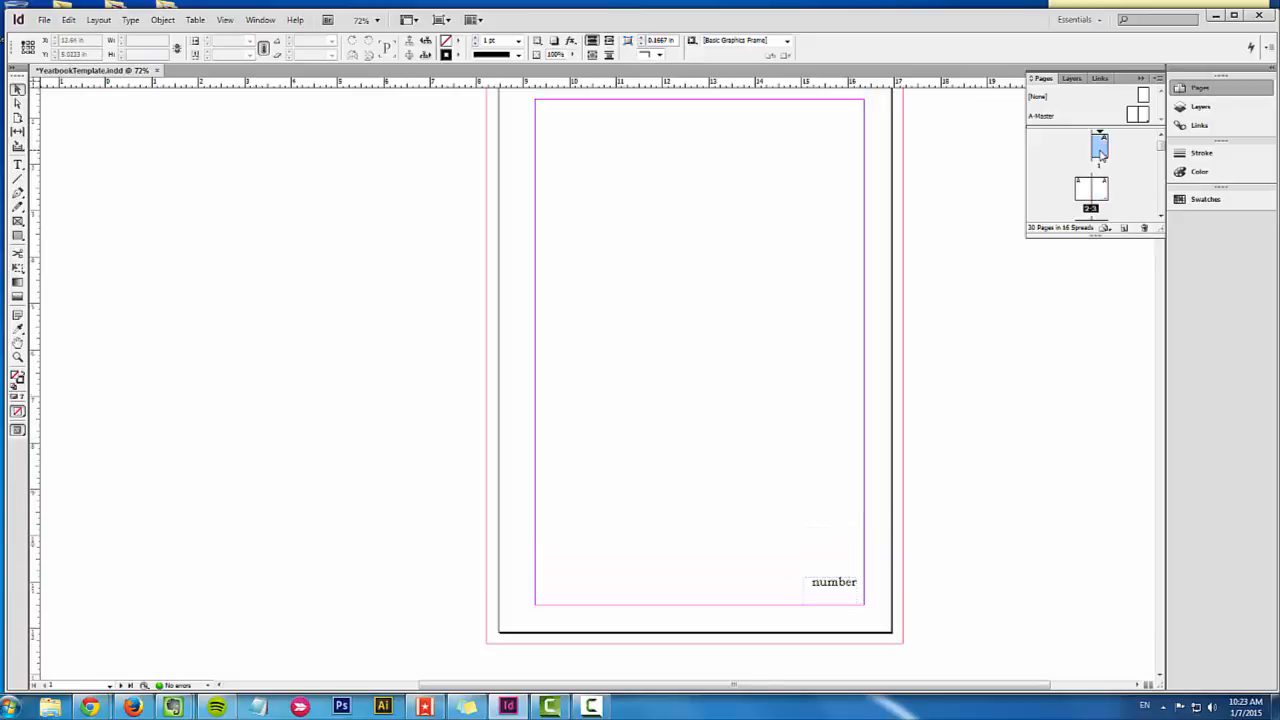
drag(1143, 96, 1100, 147)
scroll(760, 497, down, 10)
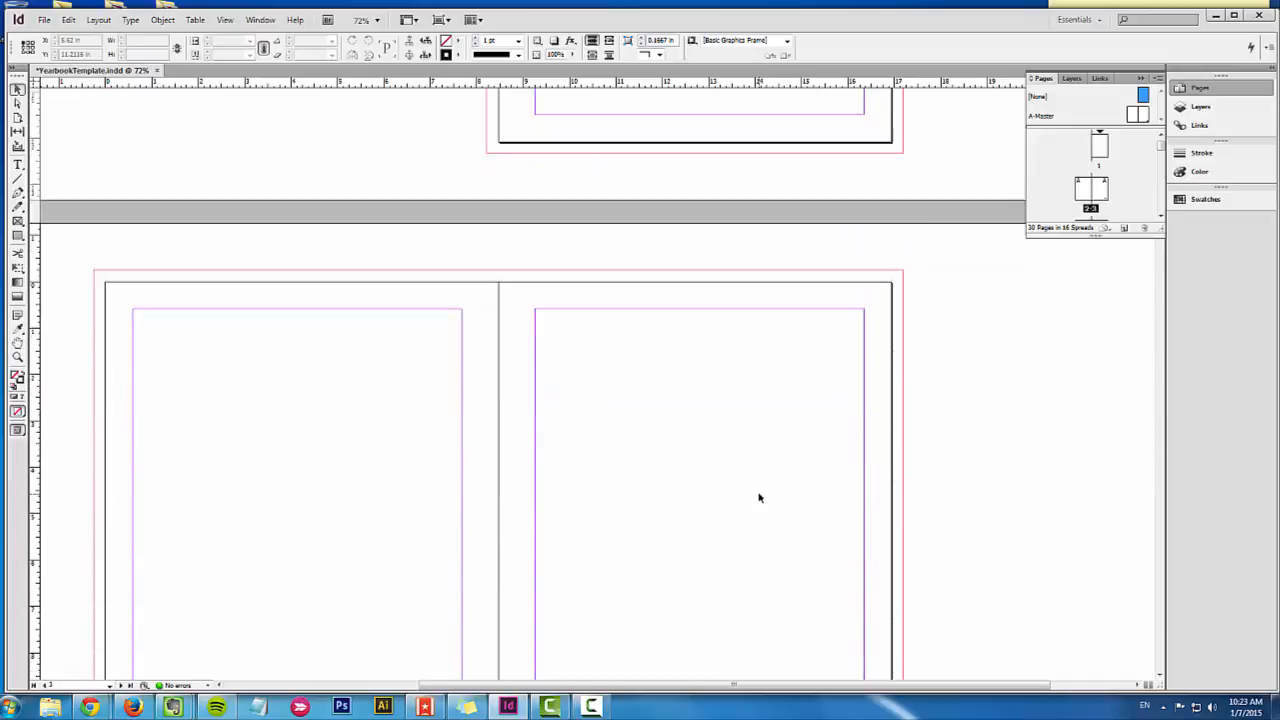
scroll(759, 497, down, 4)
scroll(759, 497, up, 10)
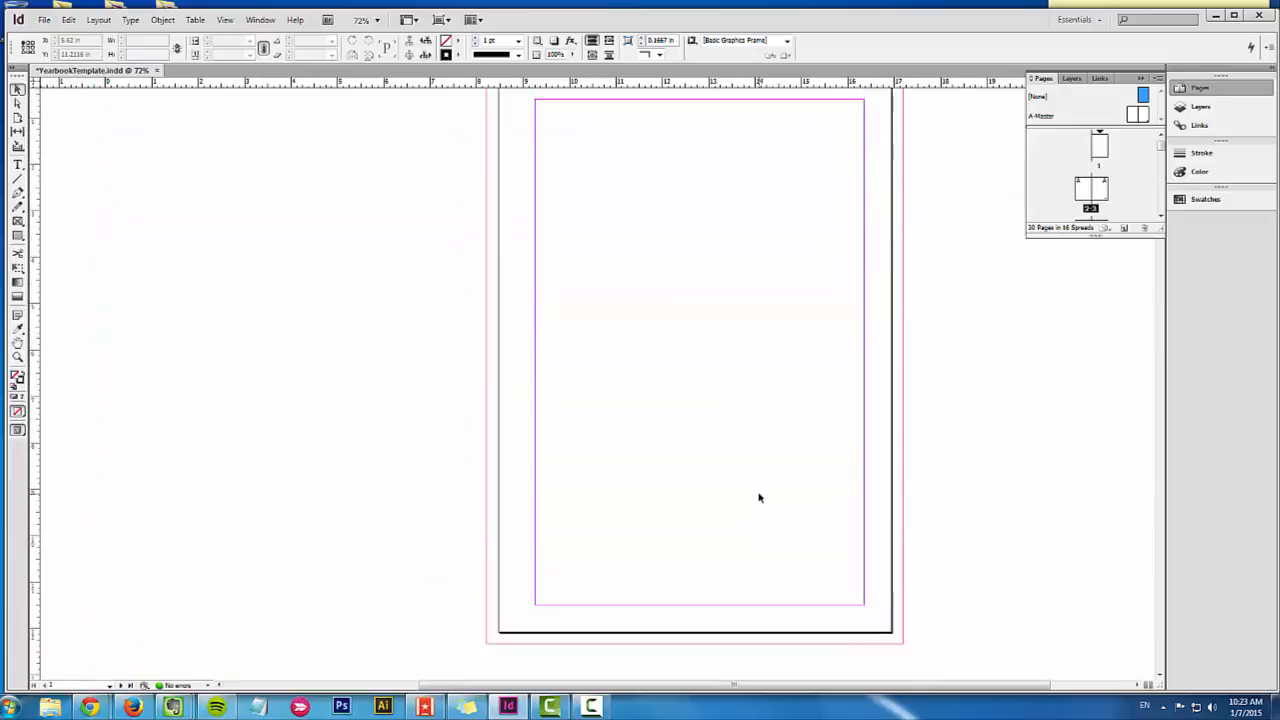
scroll(759, 497, up, 1)
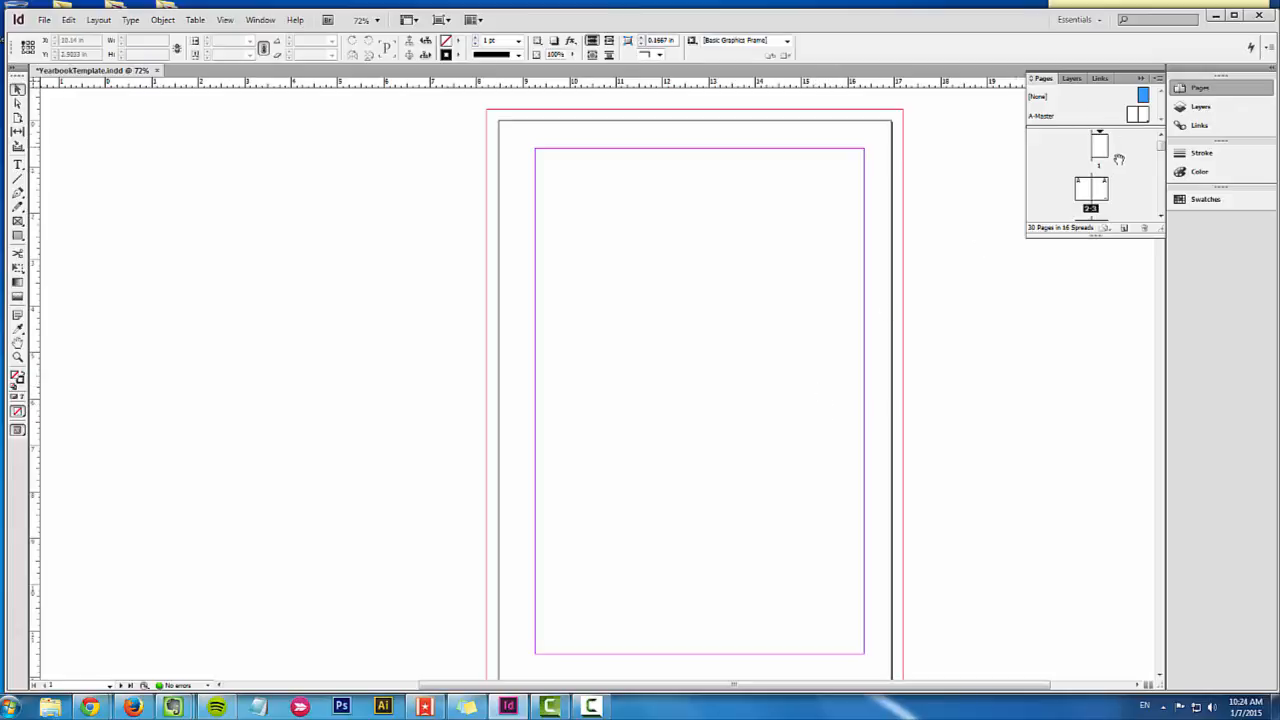
Step: Select pages 2 through 23 and apply the [None] master to them
scroll(1090, 197, down, 3)
click(1088, 197)
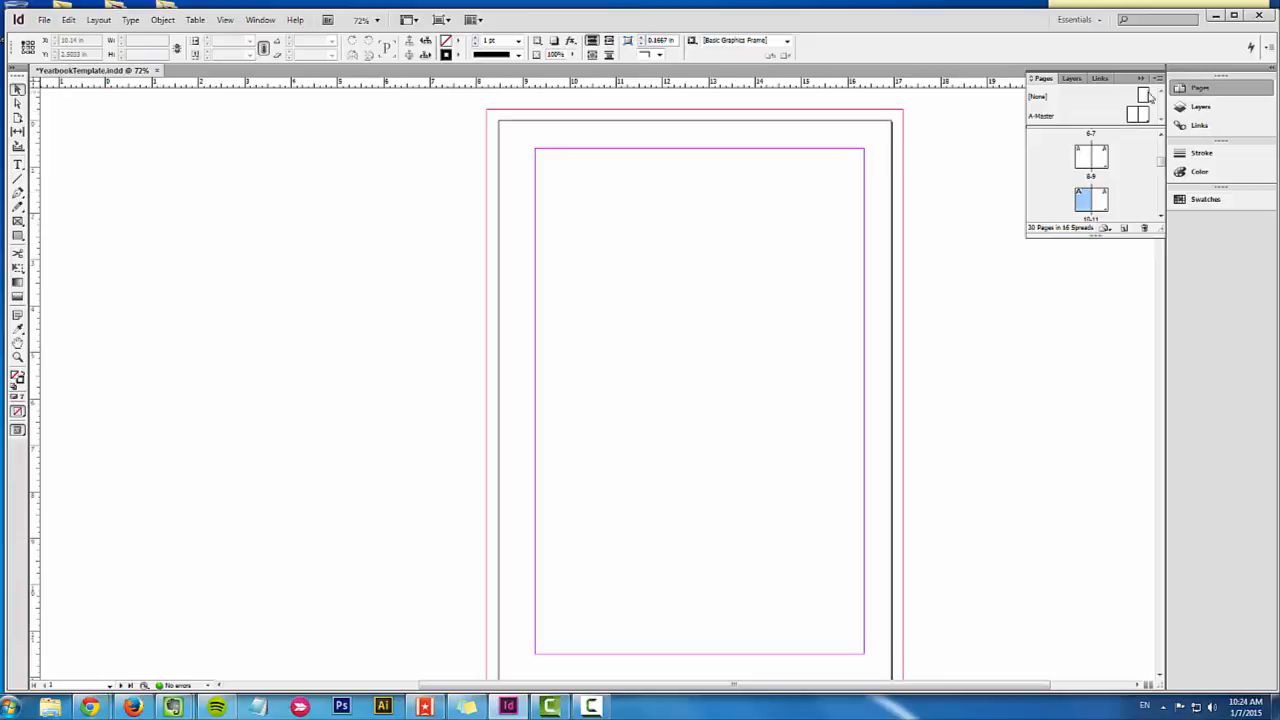
scroll(1095, 190, up, 3)
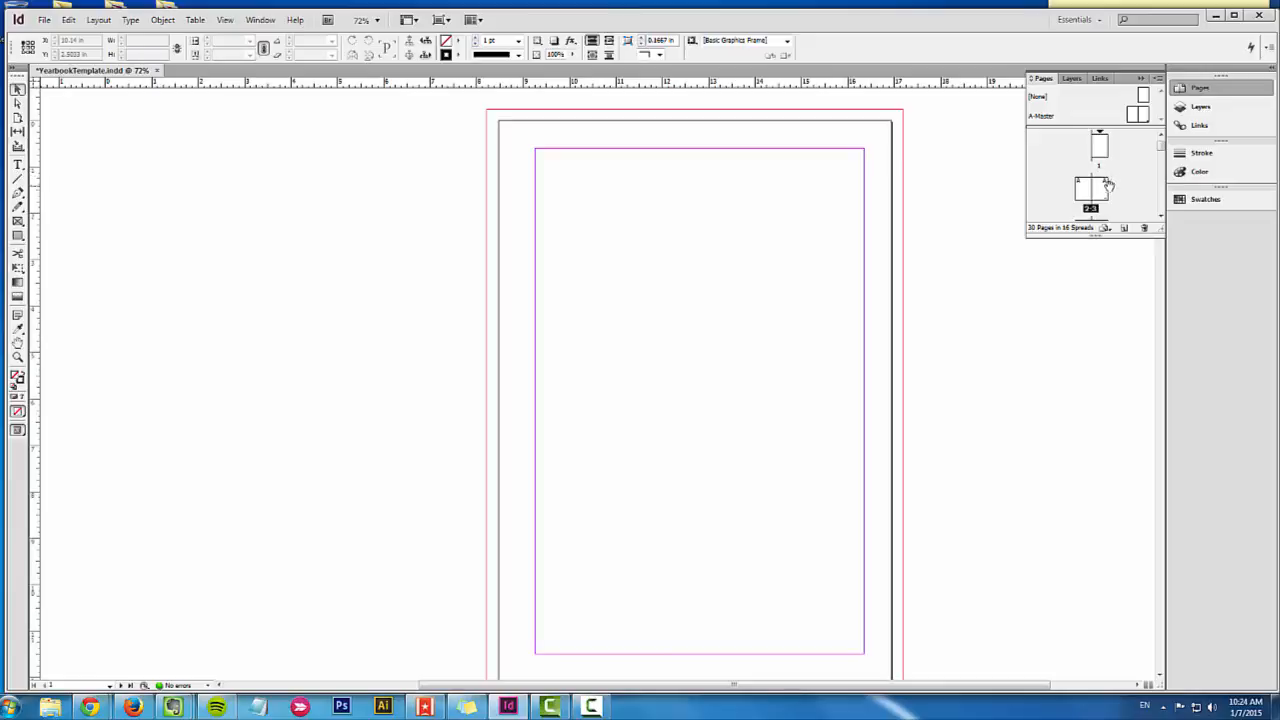
click(1091, 190)
scroll(1095, 192, down, 8)
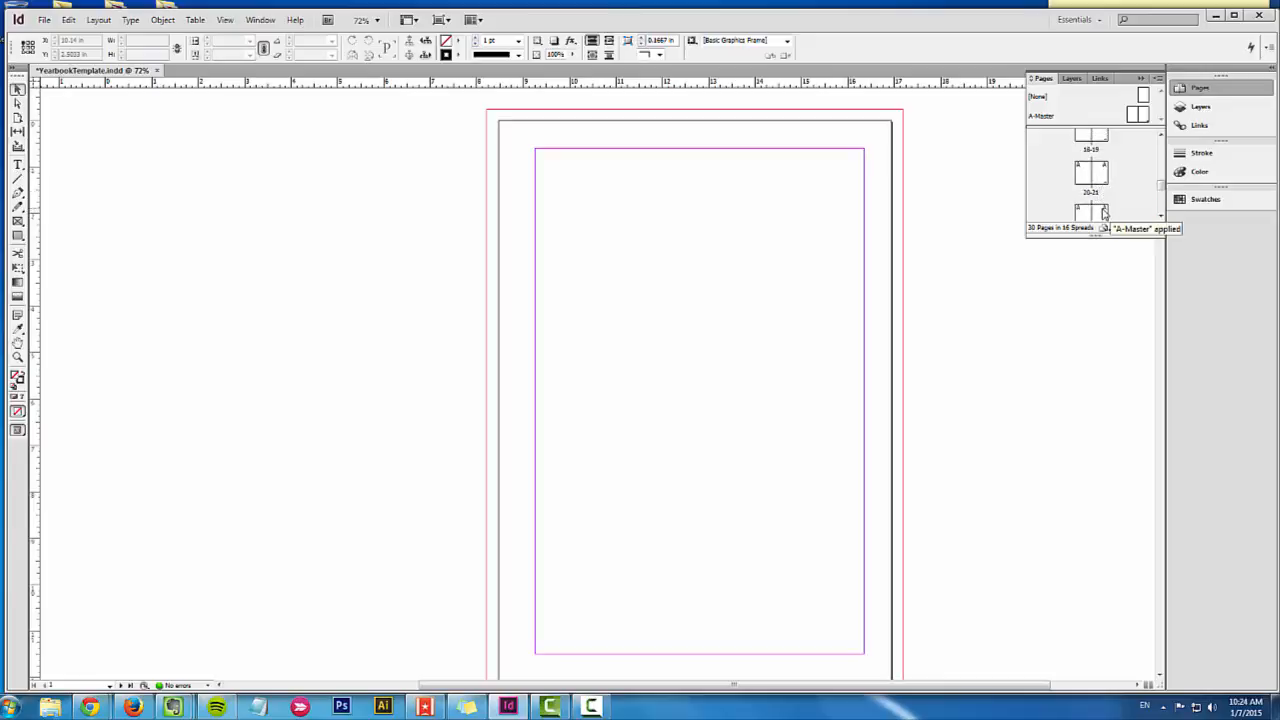
shift+click(1104, 212)
click(1158, 79)
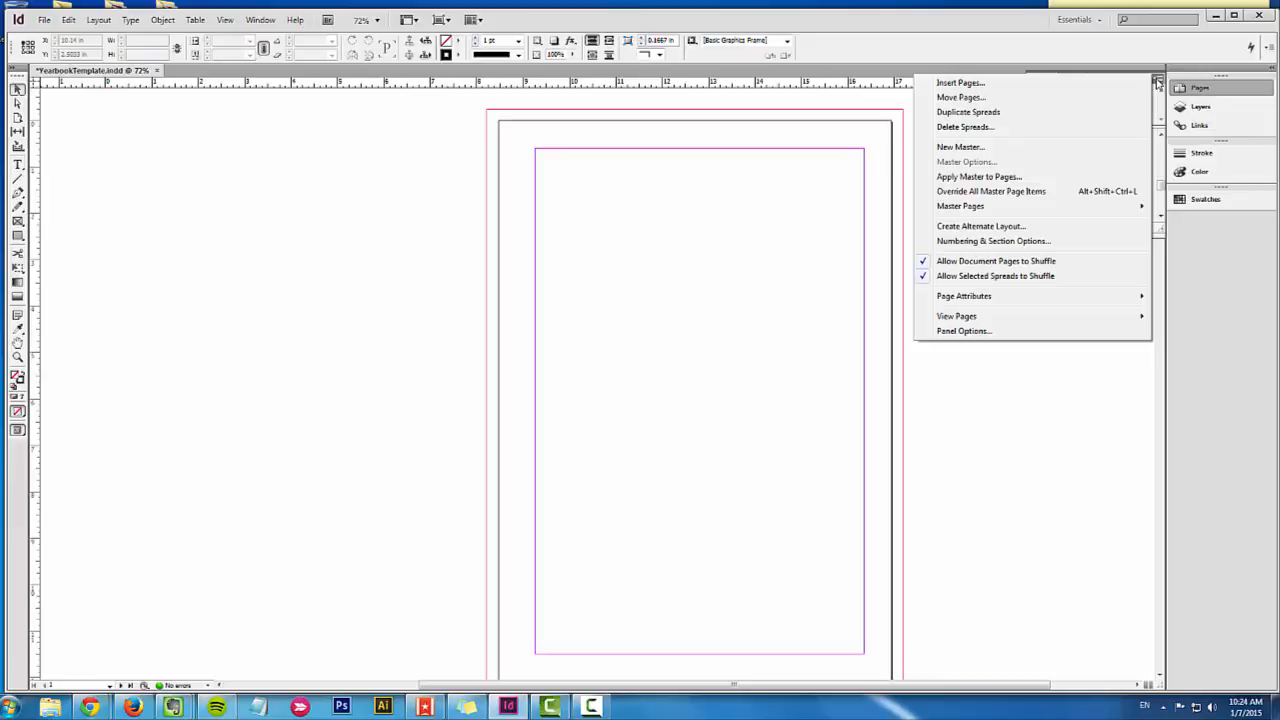
click(1002, 177)
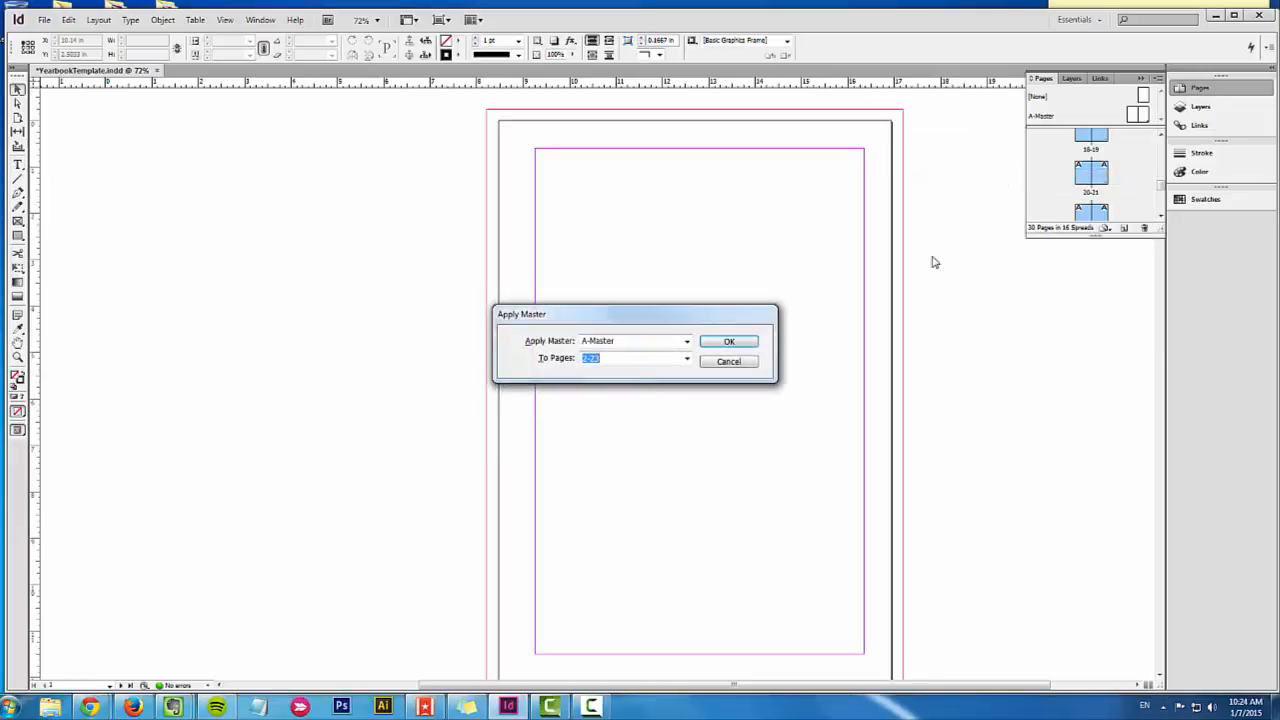
click(619, 345)
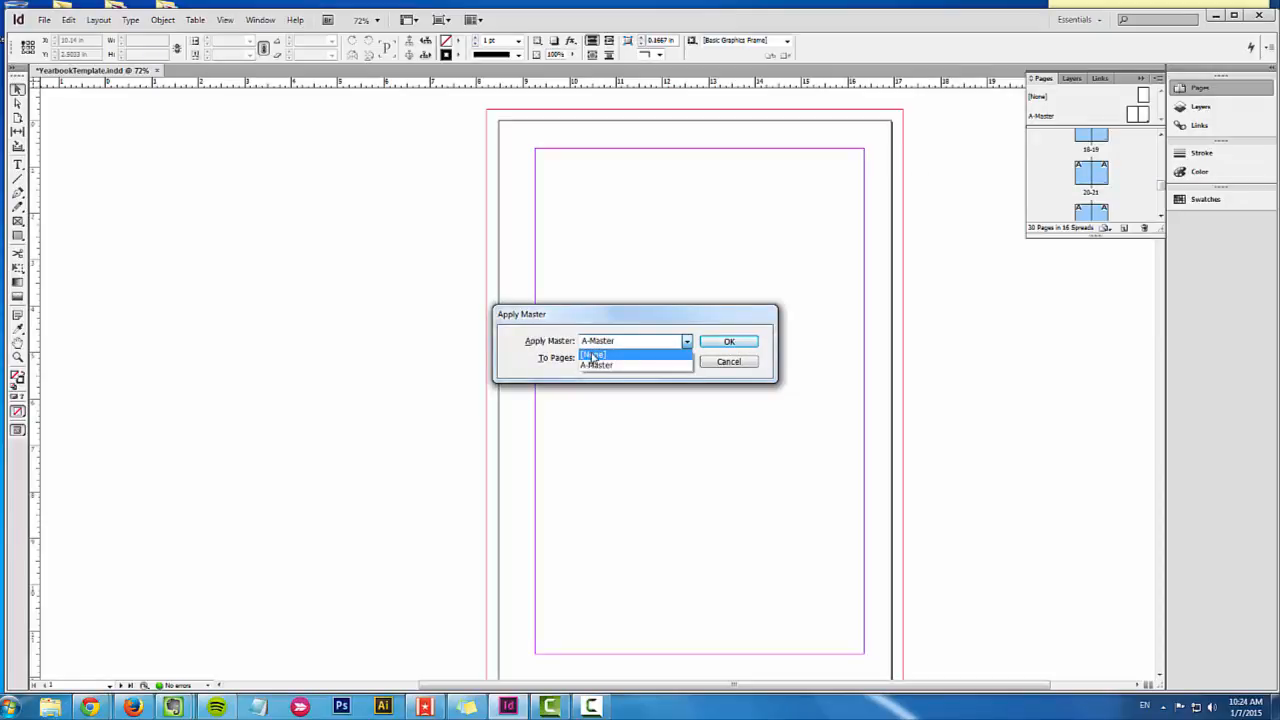
click(585, 355)
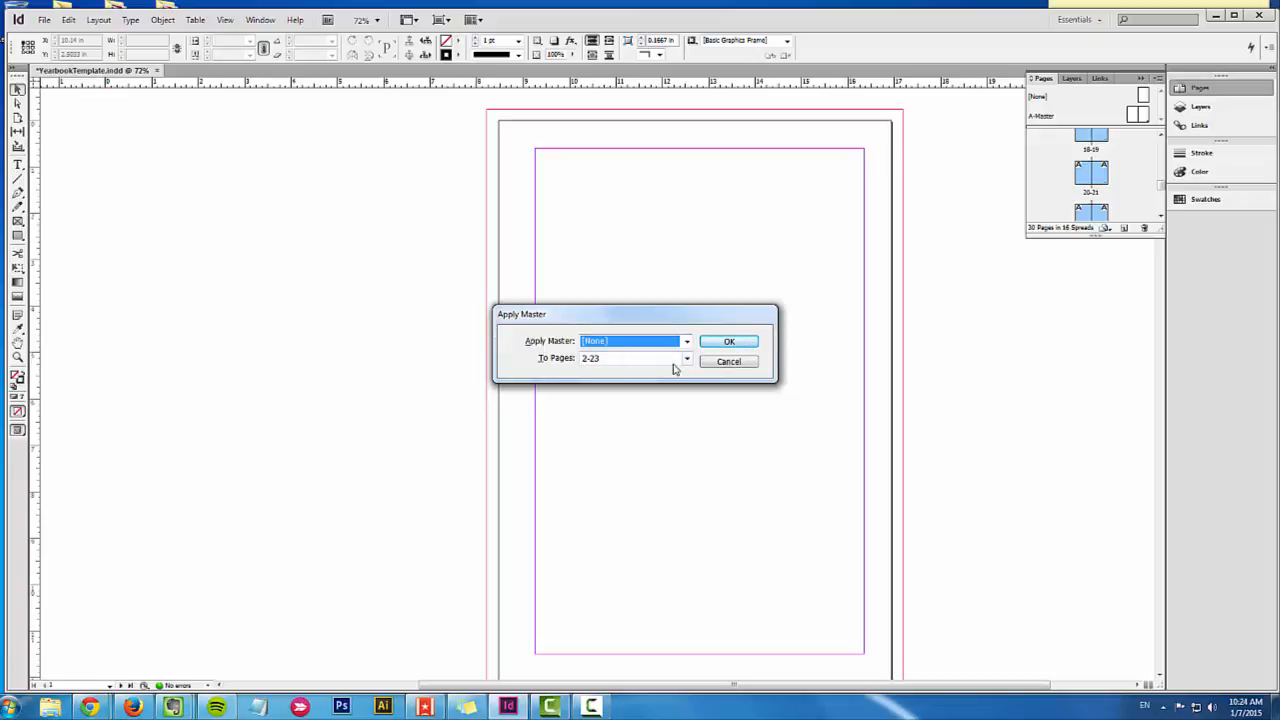
click(715, 343)
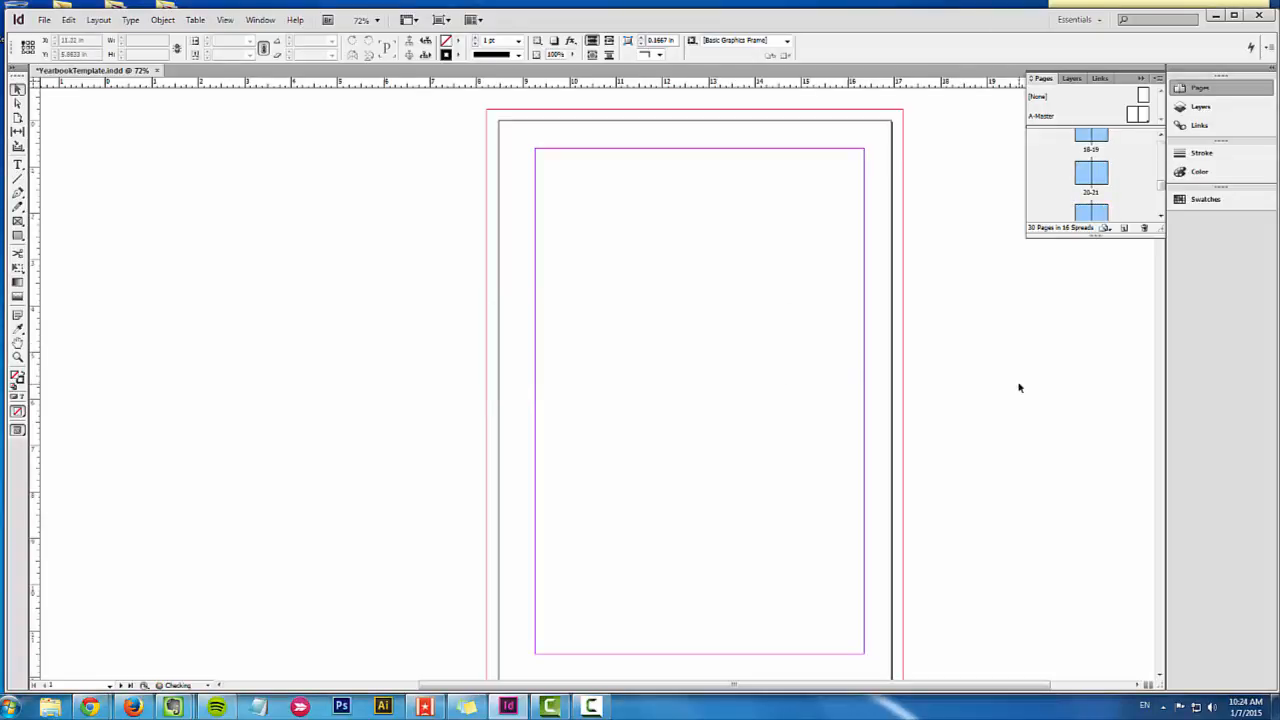
Step: Look through the spreads after page 1 to check them for leftover A-Master content
scroll(974, 469, down, 8)
scroll(974, 469, down, 5)
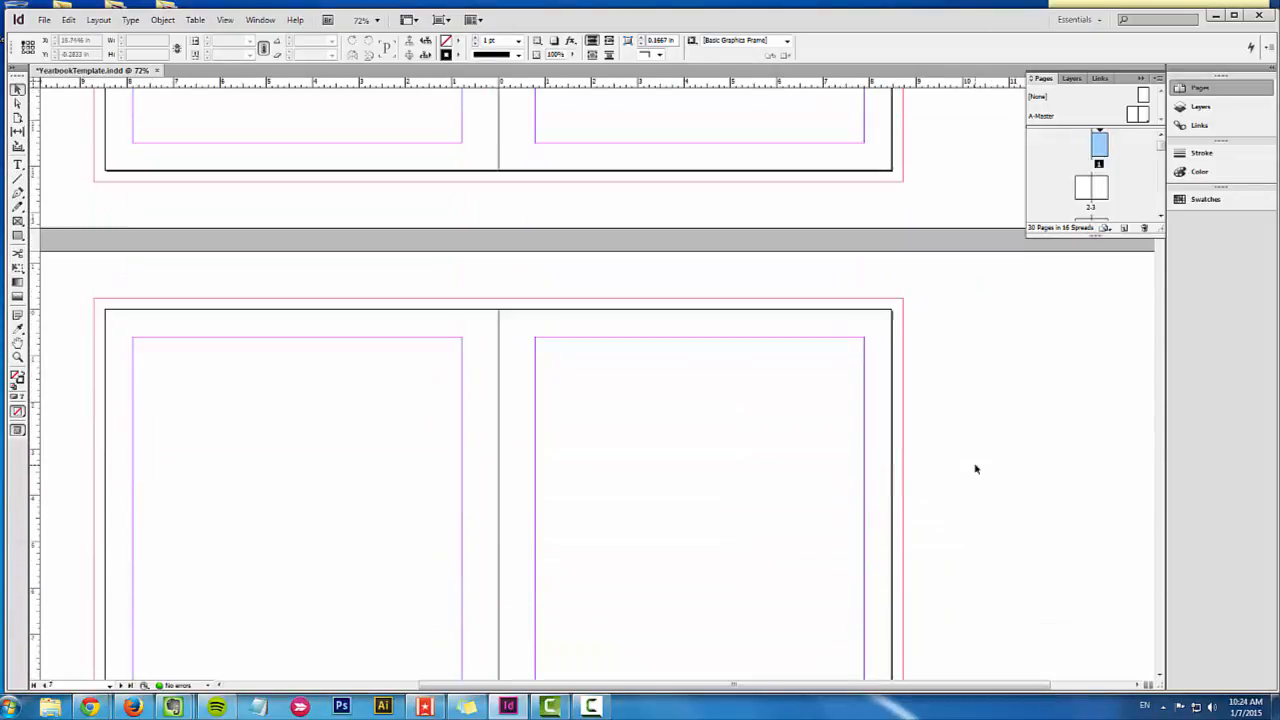
scroll(974, 469, up, 4)
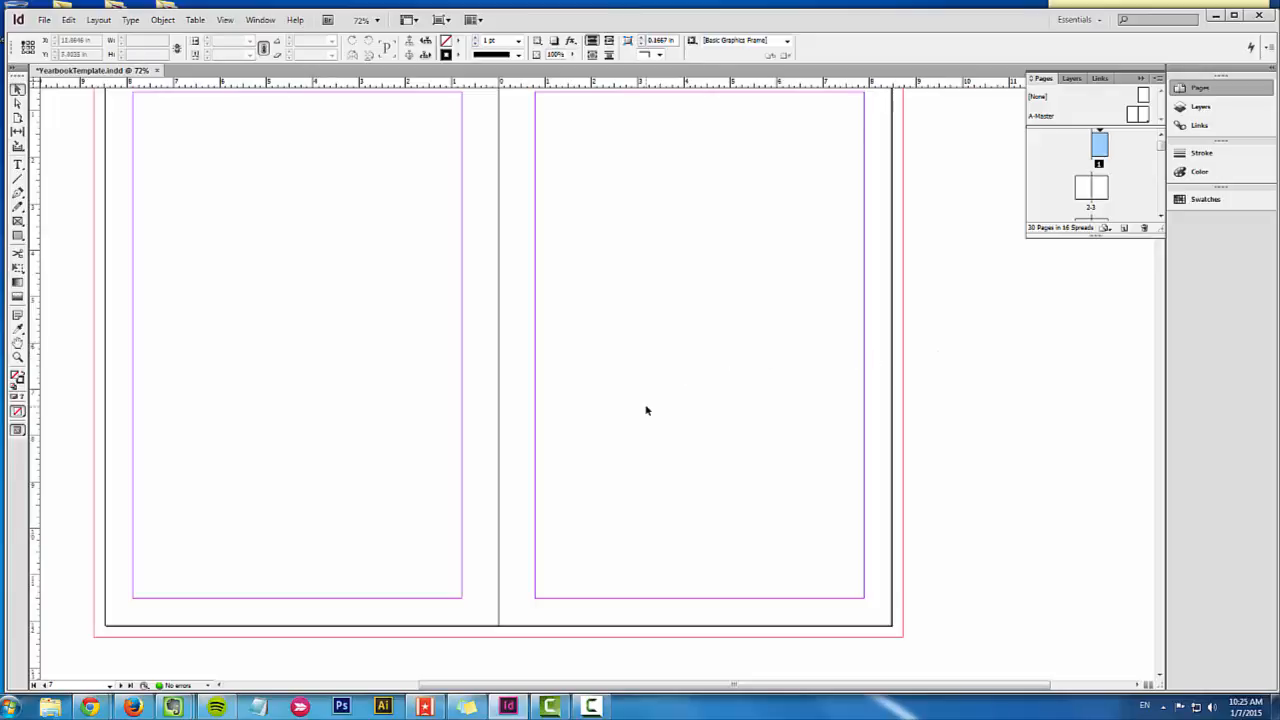
scroll(646, 410, up, 1)
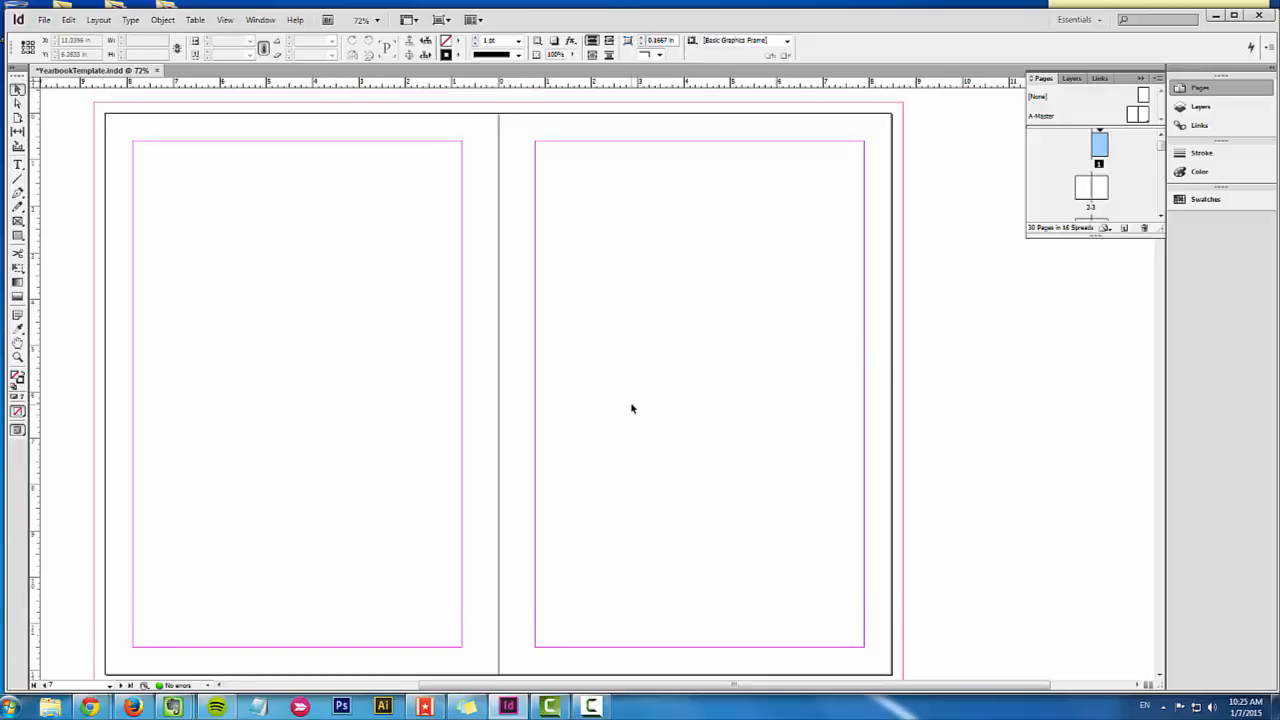
scroll(616, 413, down, 2)
scroll(616, 413, up, 2)
Step: Show the document grid over the current spread and hide it again
click(262, 20)
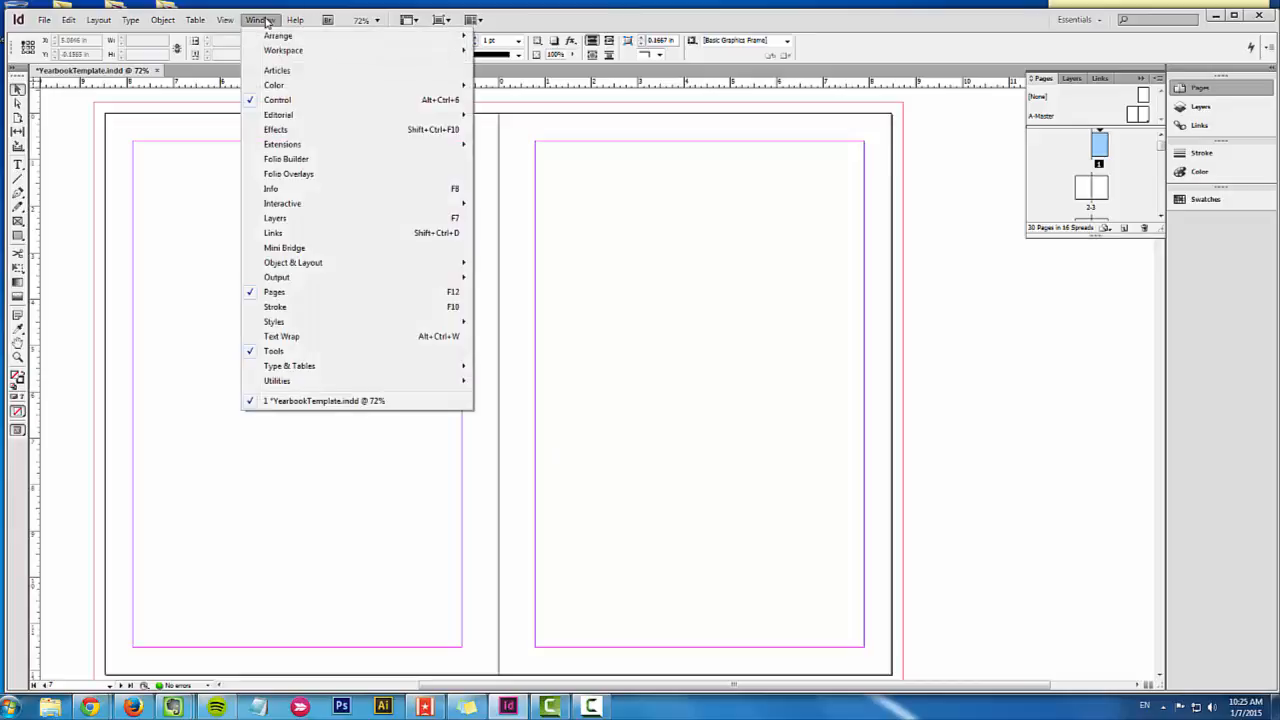
mouse_move(233, 22)
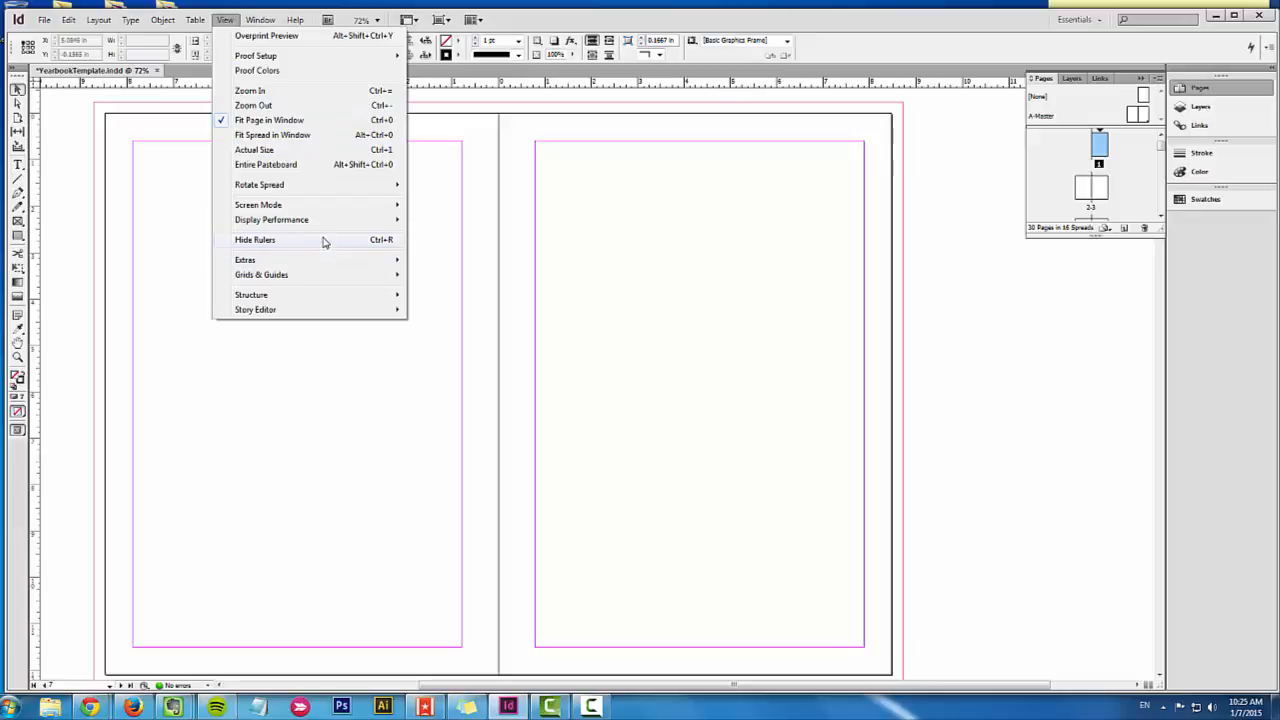
mouse_move(343, 278)
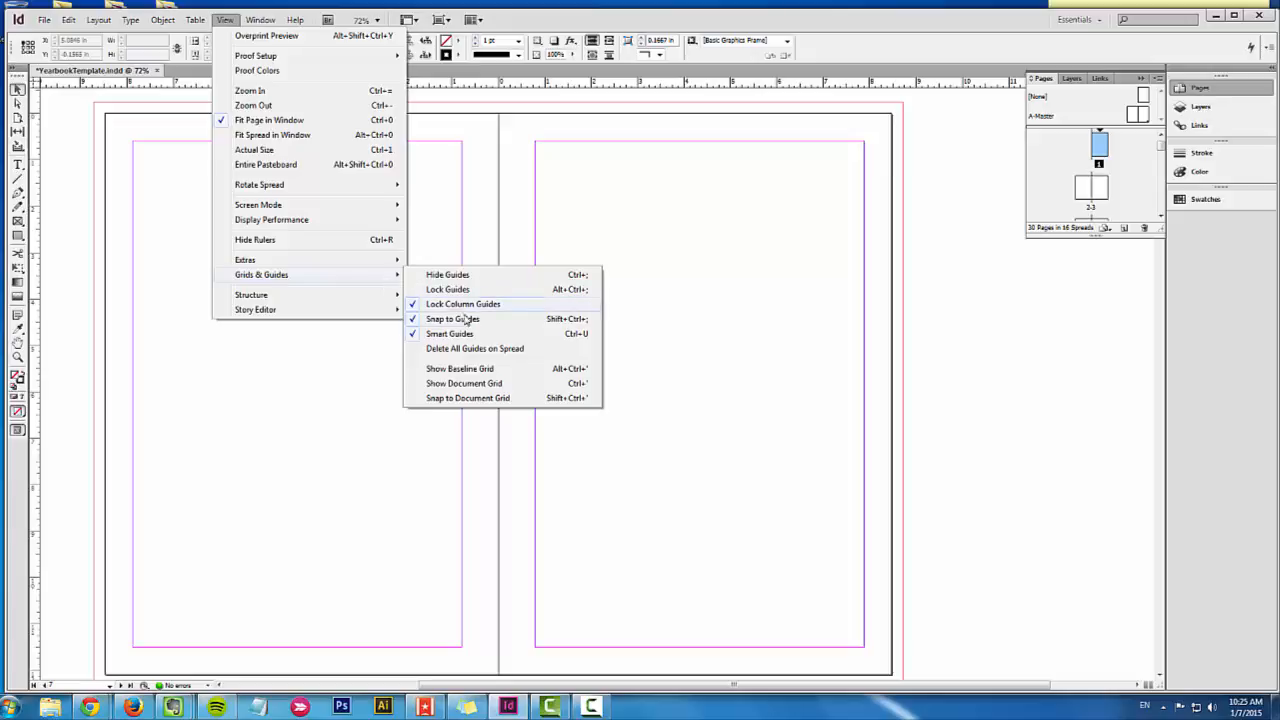
click(507, 385)
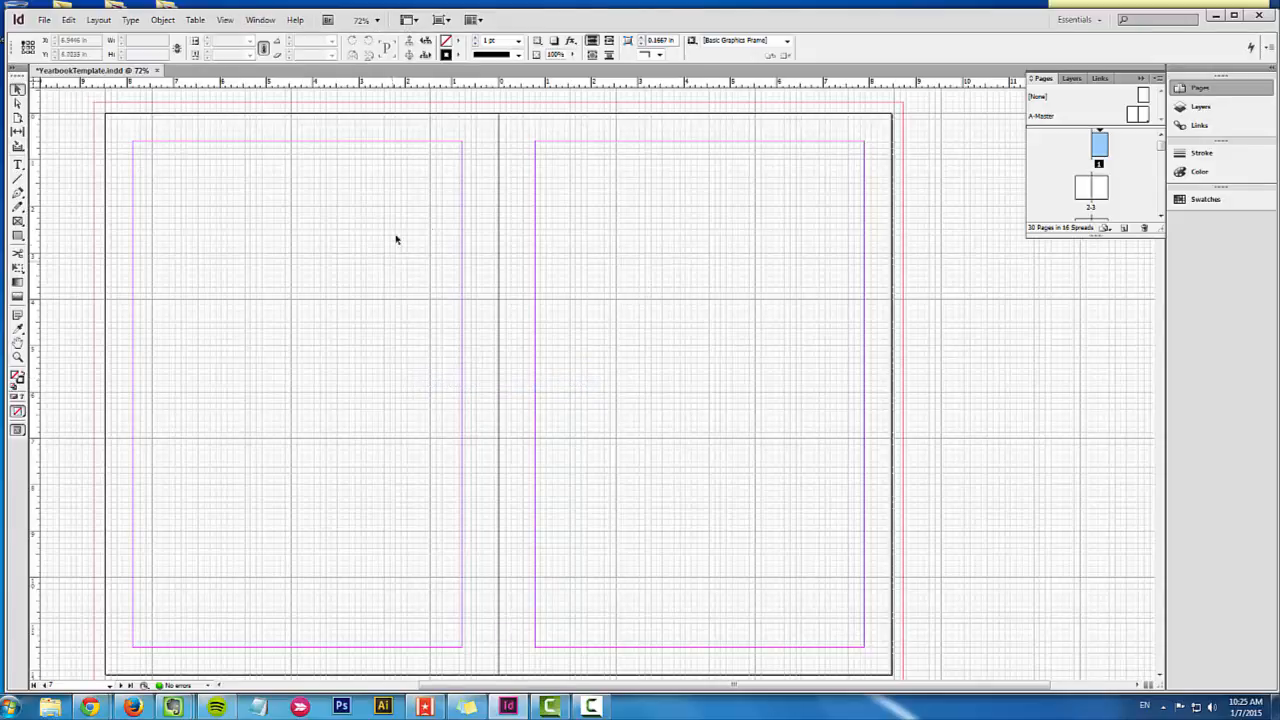
click(226, 20)
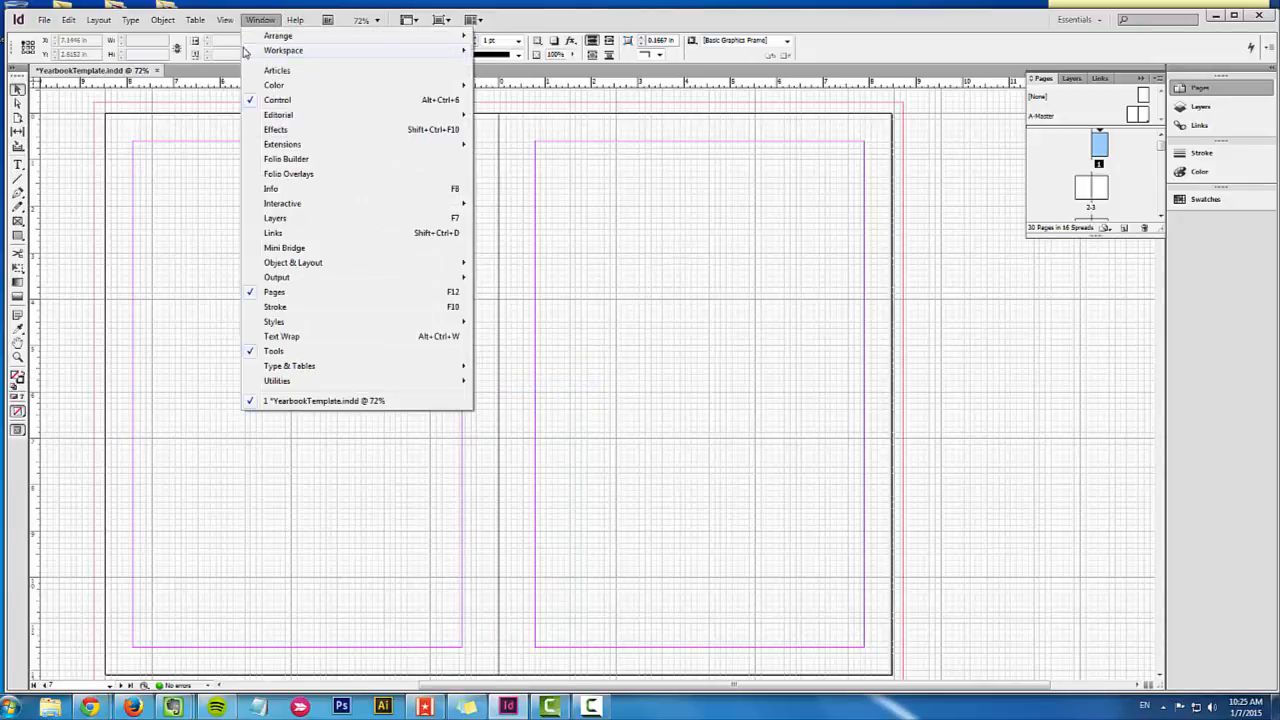
mouse_move(283, 275)
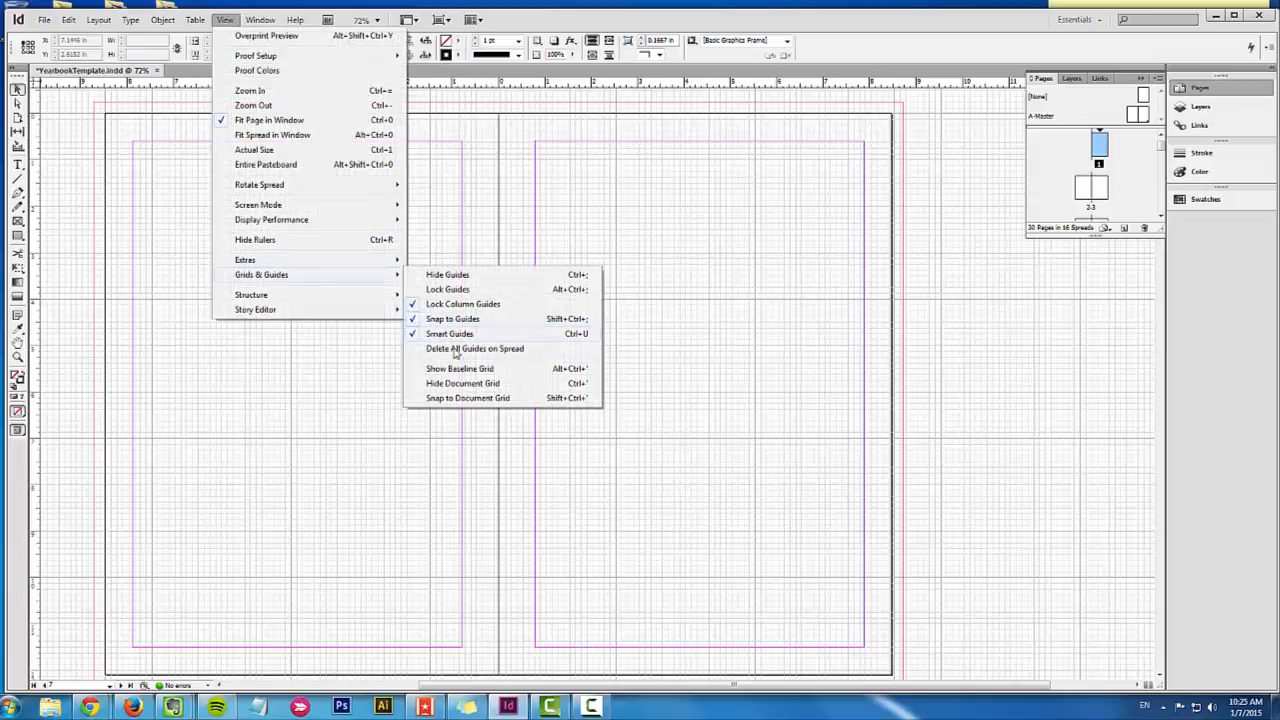
click(462, 386)
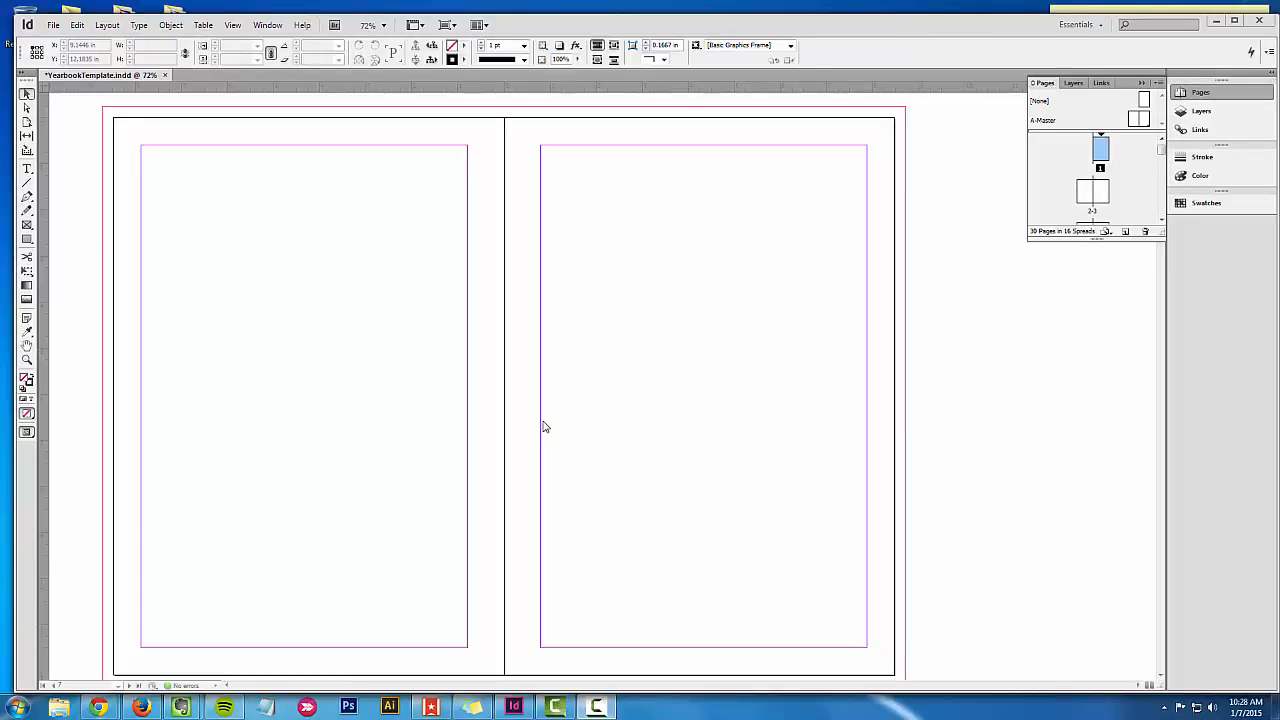
Step: Go to page 2 and divide it into 4 columns, with layout preview on and the margins and gutter kept
double_click(1088, 197)
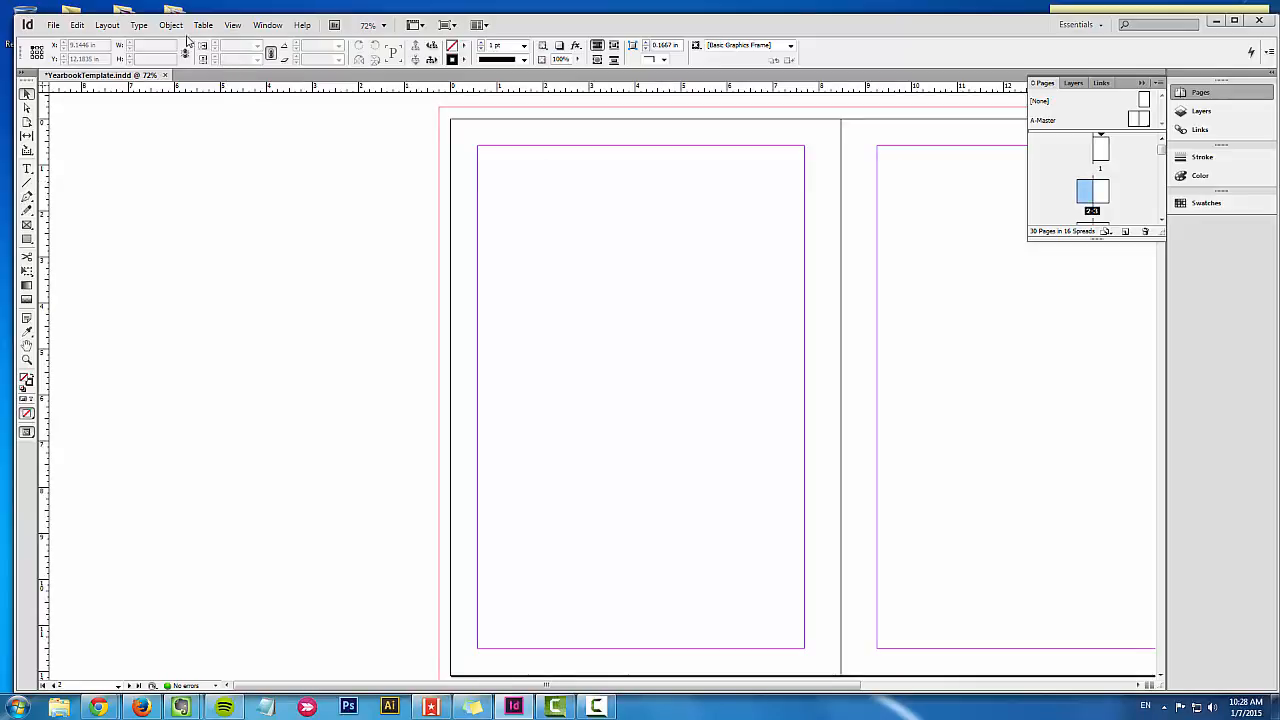
click(108, 25)
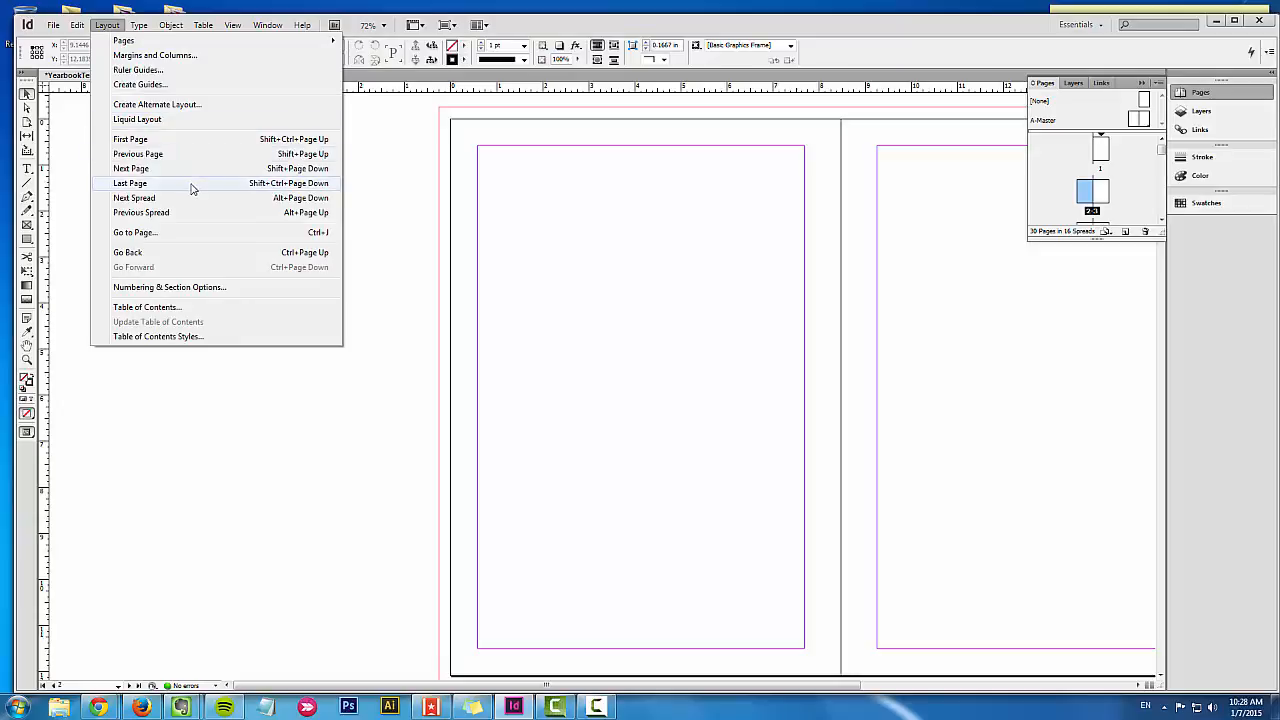
click(150, 56)
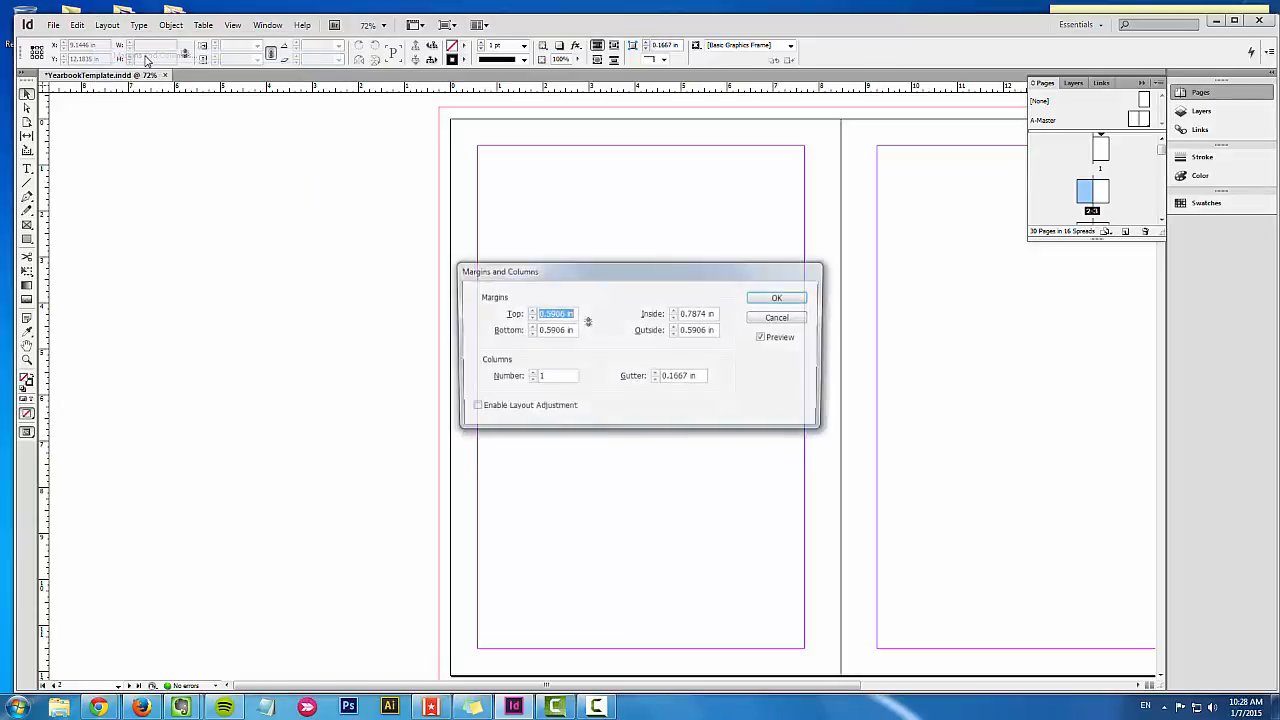
drag(608, 274, 220, 270)
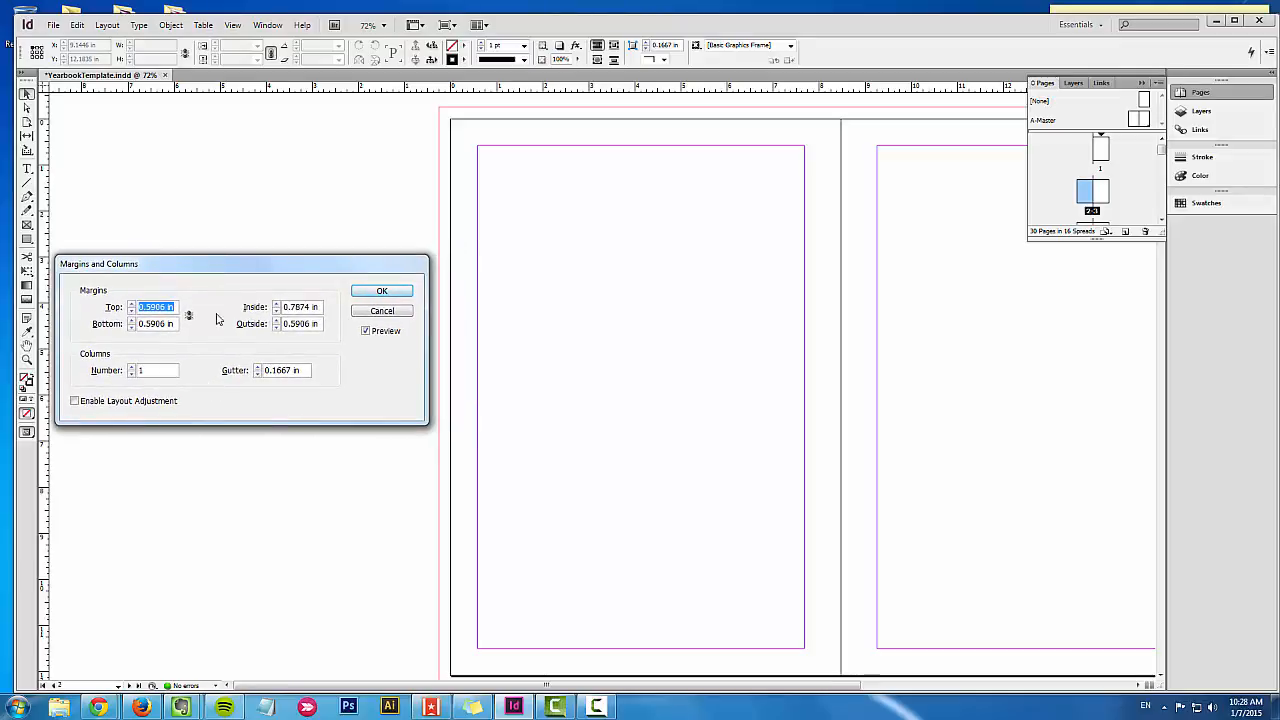
click(130, 367)
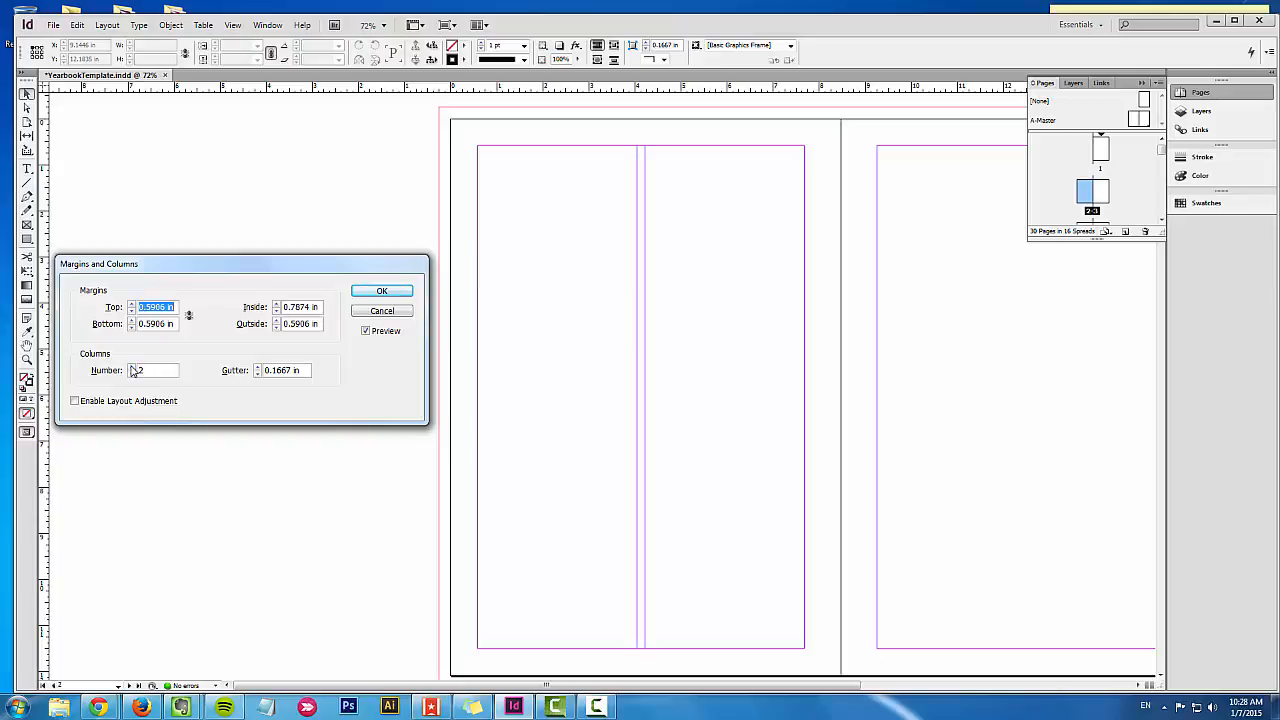
click(131, 367)
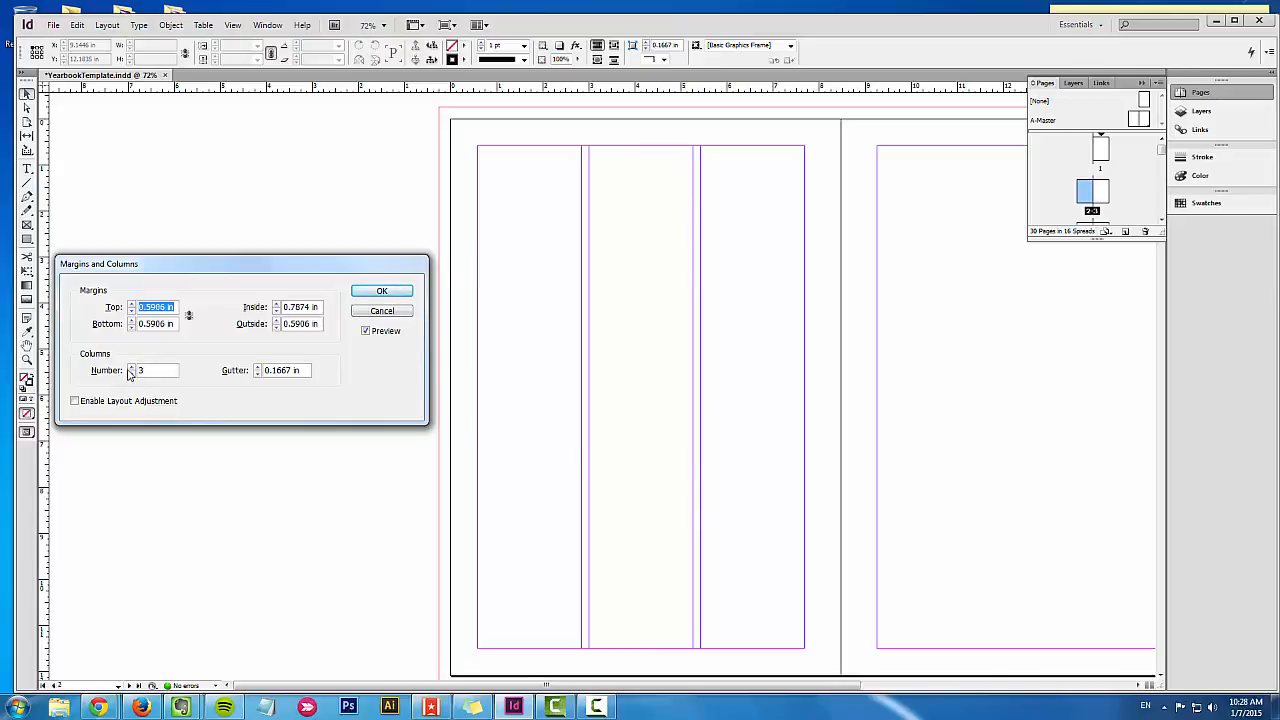
click(131, 367)
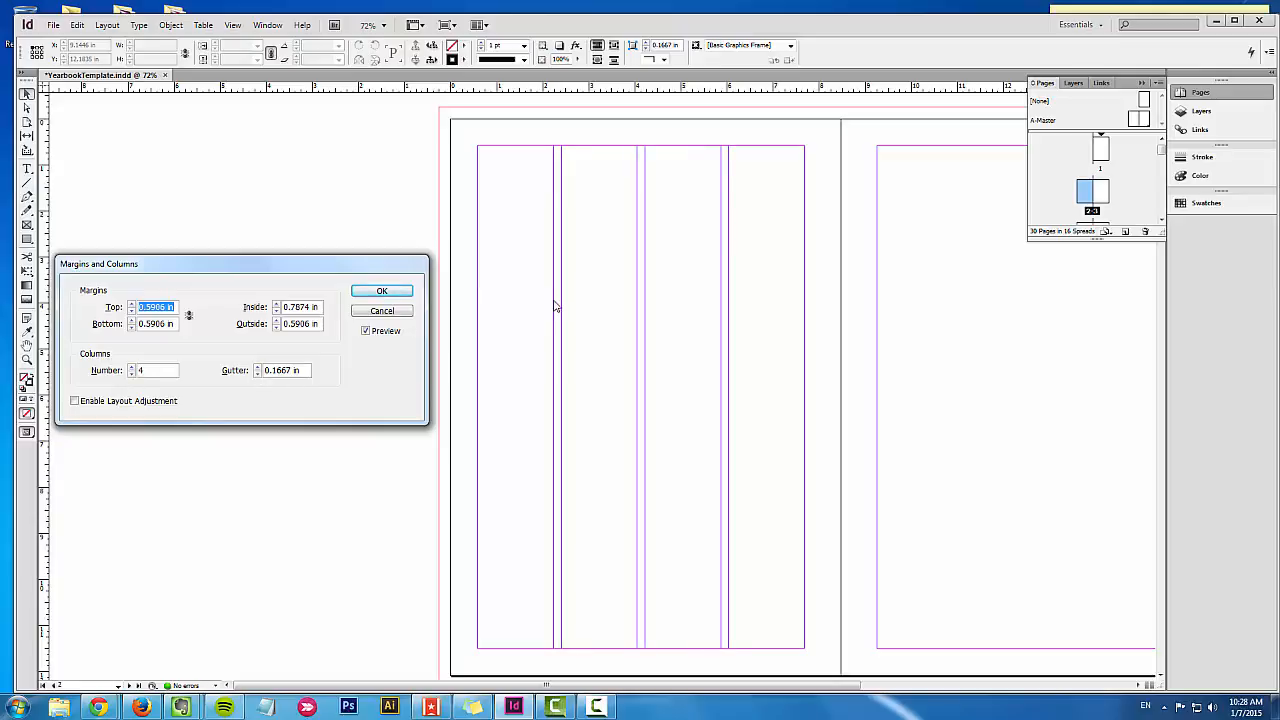
click(395, 291)
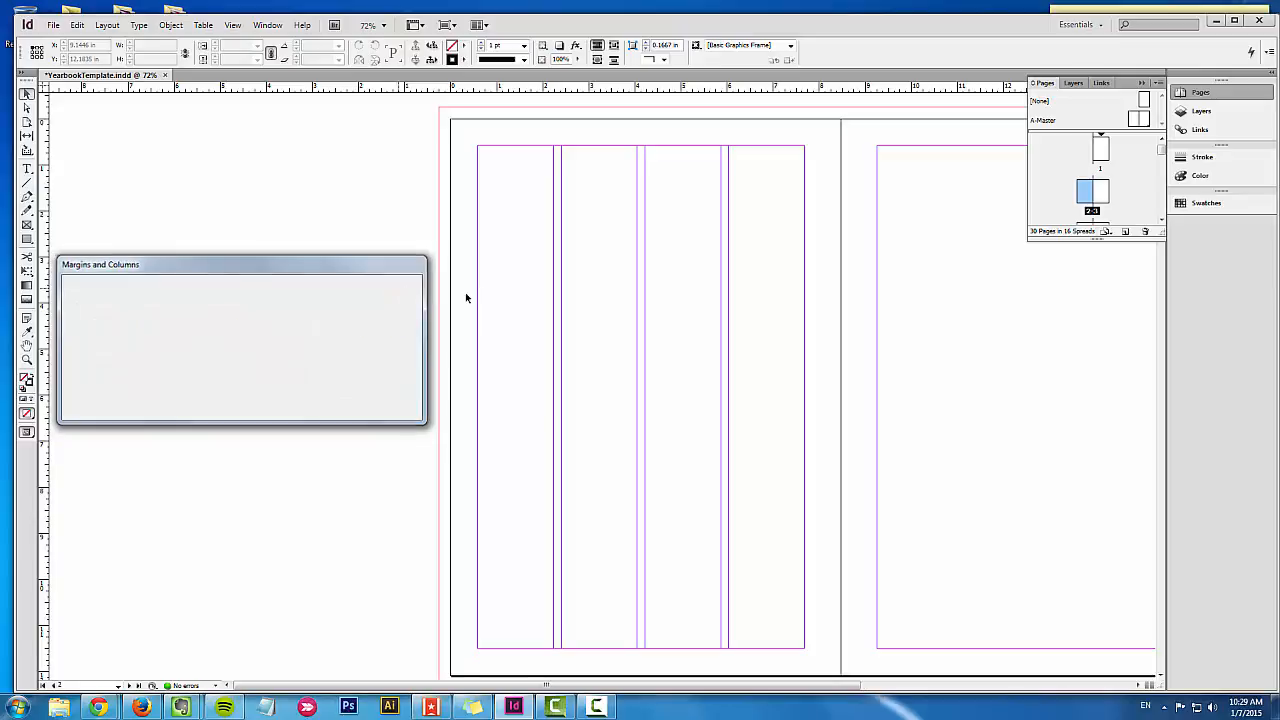
drag(563, 313, 517, 323)
drag(683, 324, 649, 380)
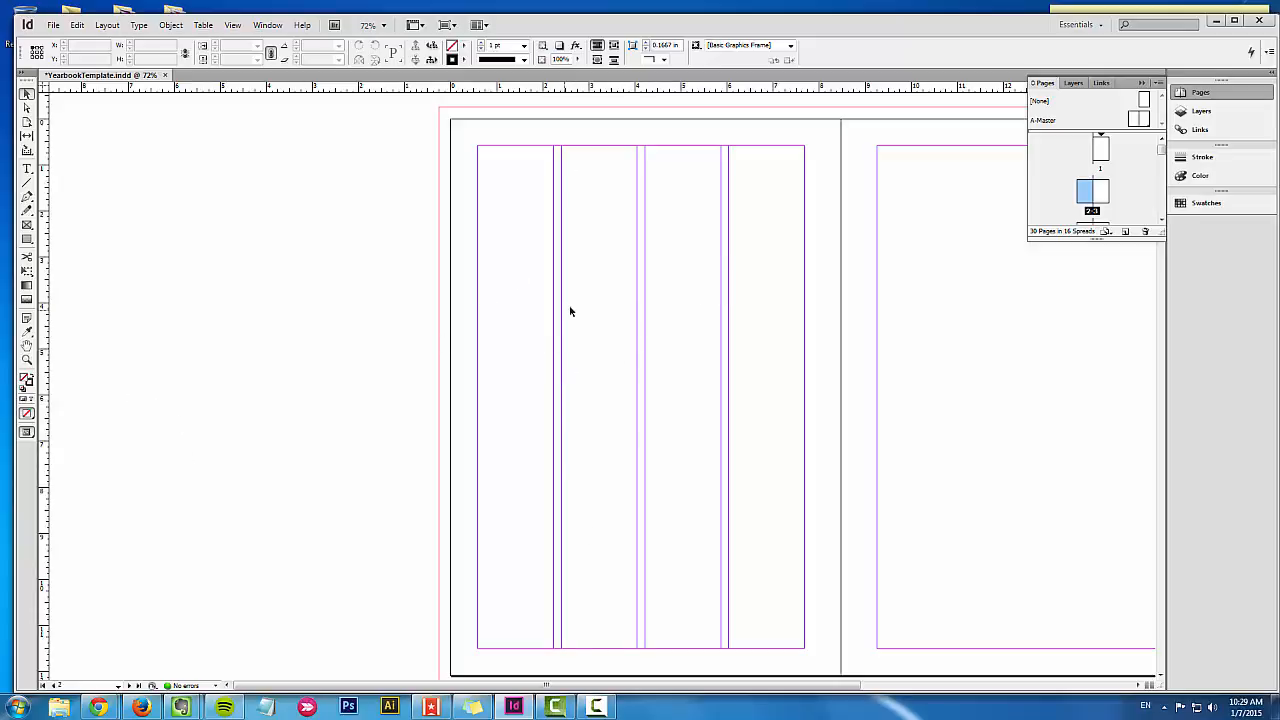
Step: View page 2 in Preview screen mode without guides and return to Normal mode
click(29, 434)
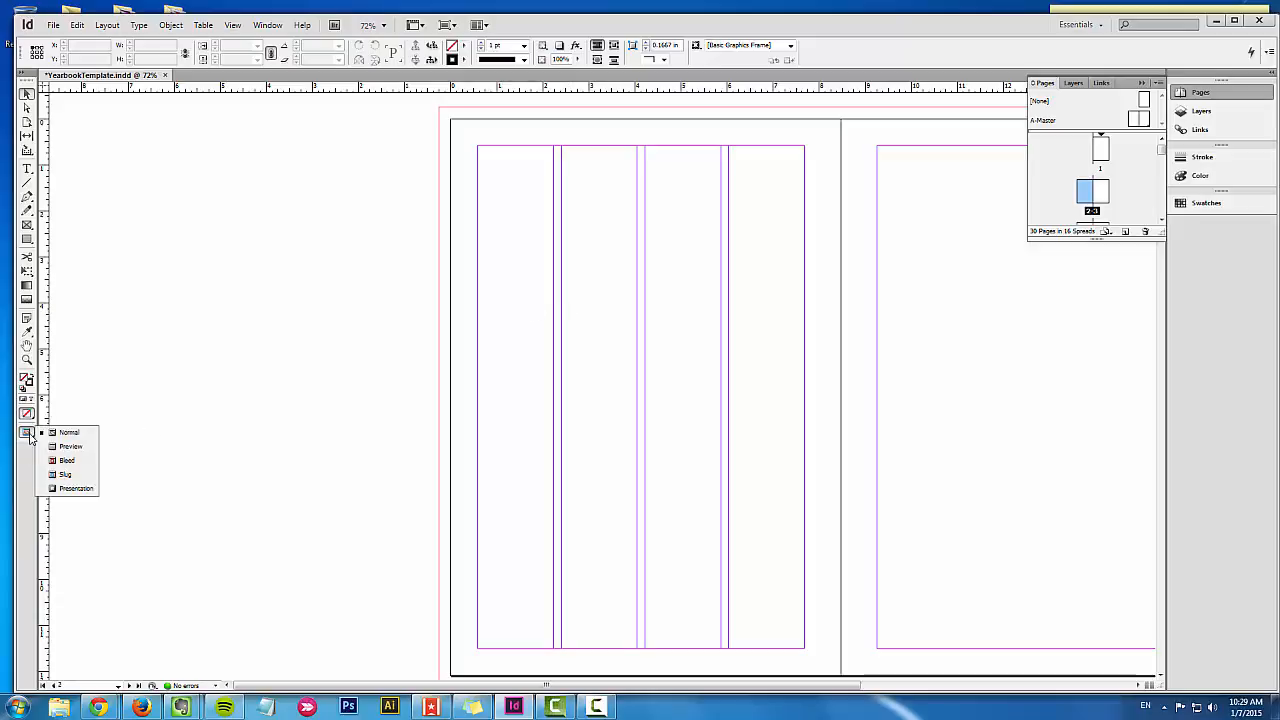
click(66, 446)
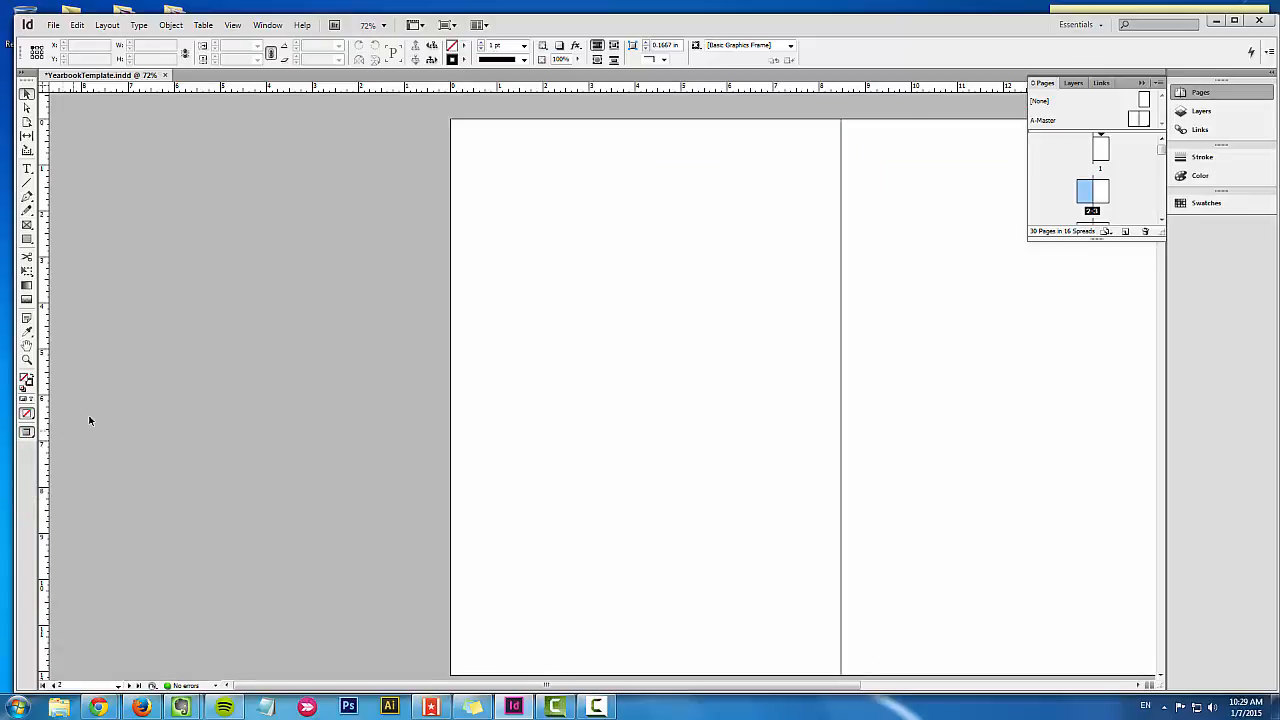
click(29, 434)
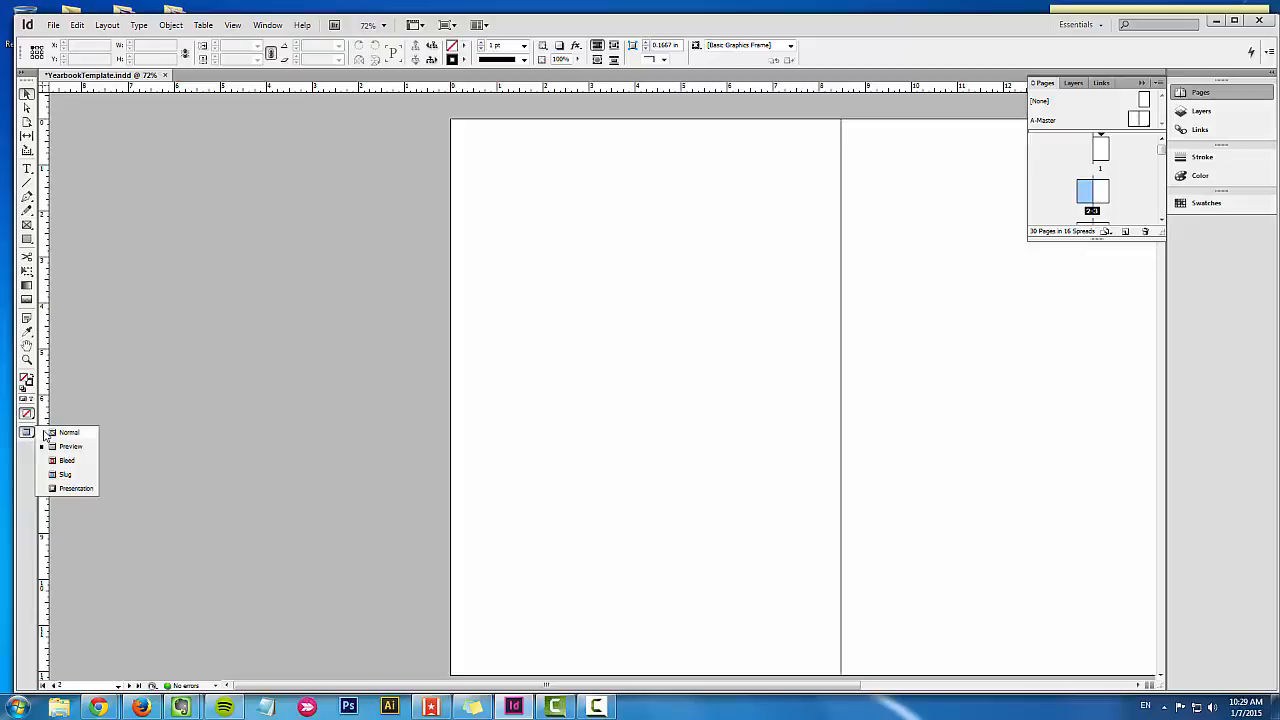
click(64, 433)
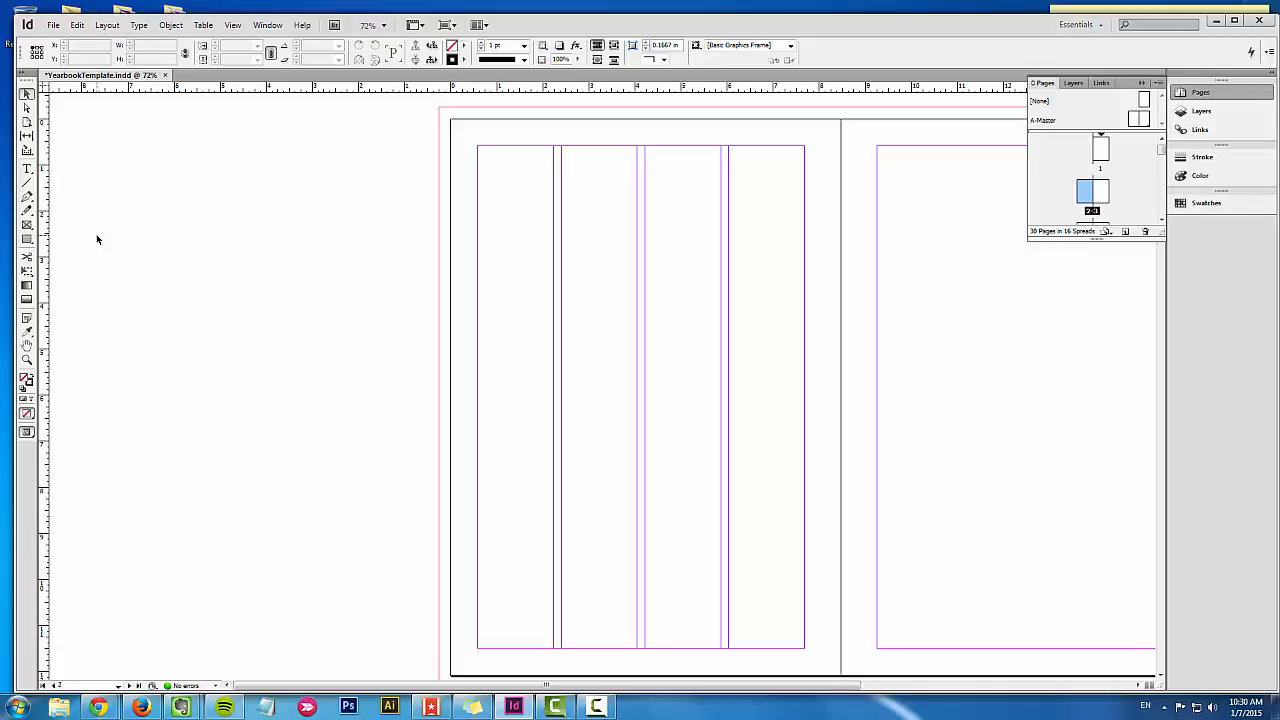
Step: Draw a rectangle frame about 1.65 in wide and 1.5 in high across page 2's first column, near the top
click(27, 225)
click(27, 225)
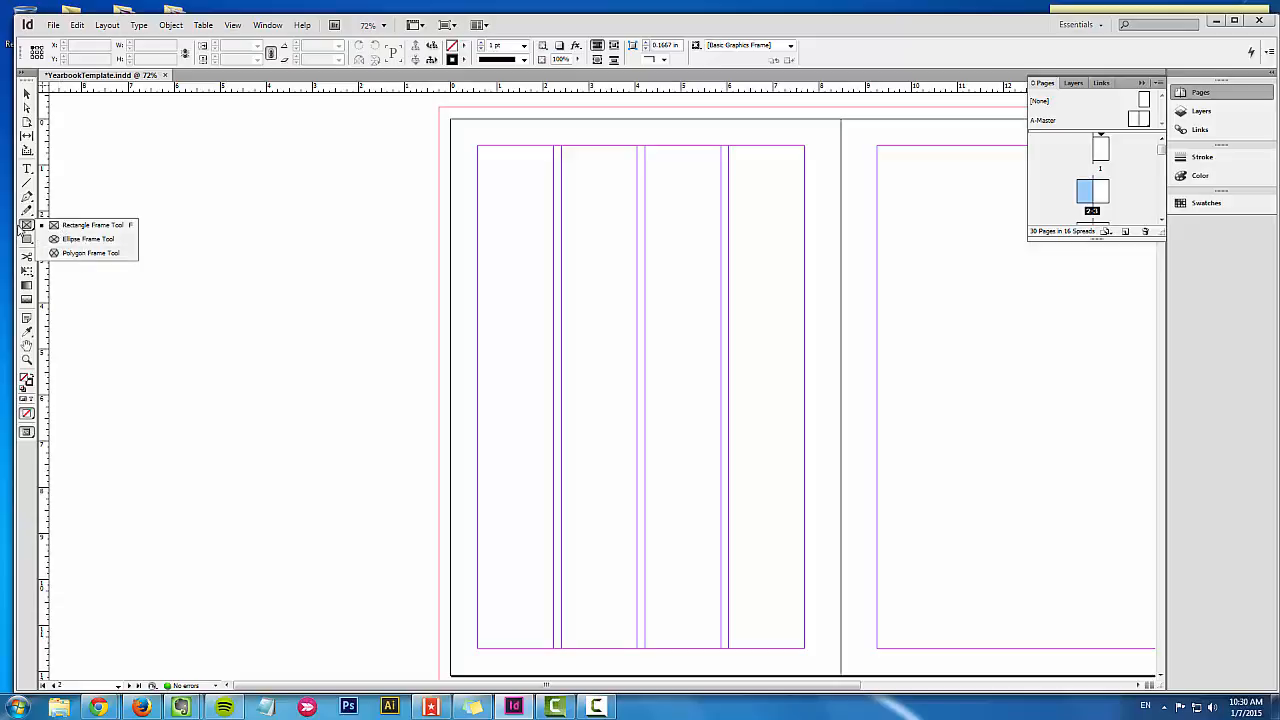
click(90, 225)
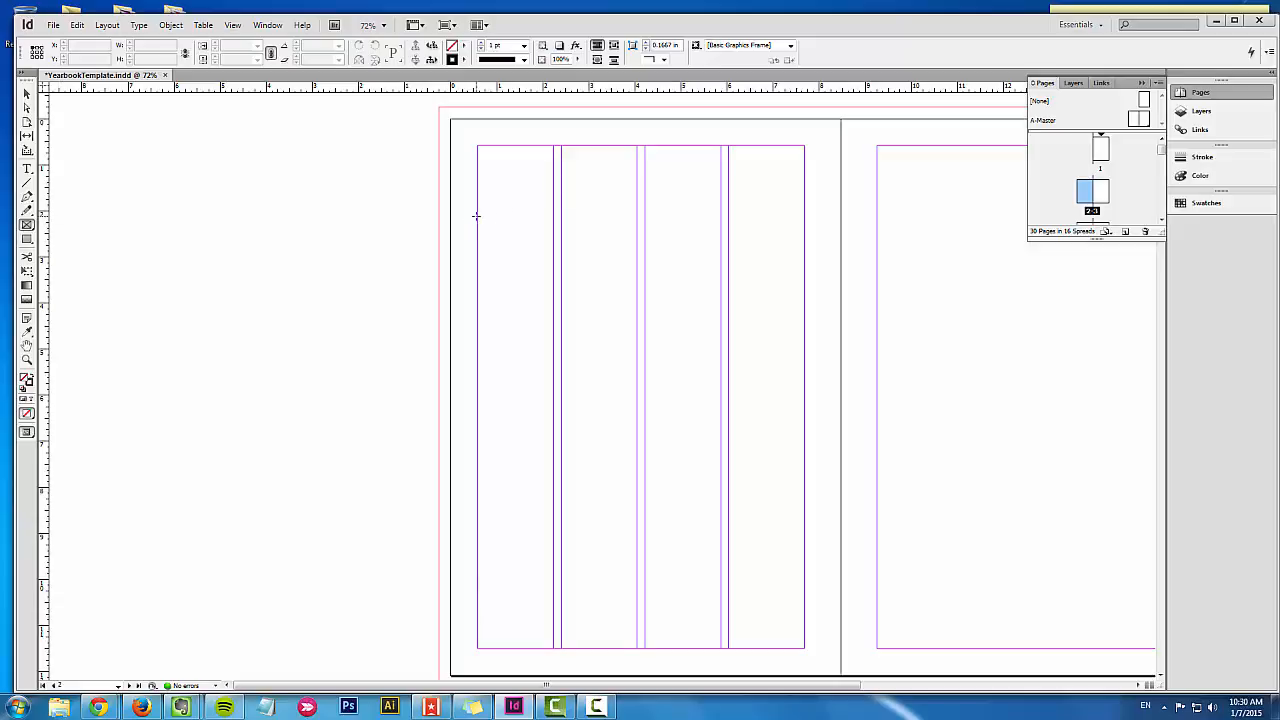
drag(476, 216, 554, 289)
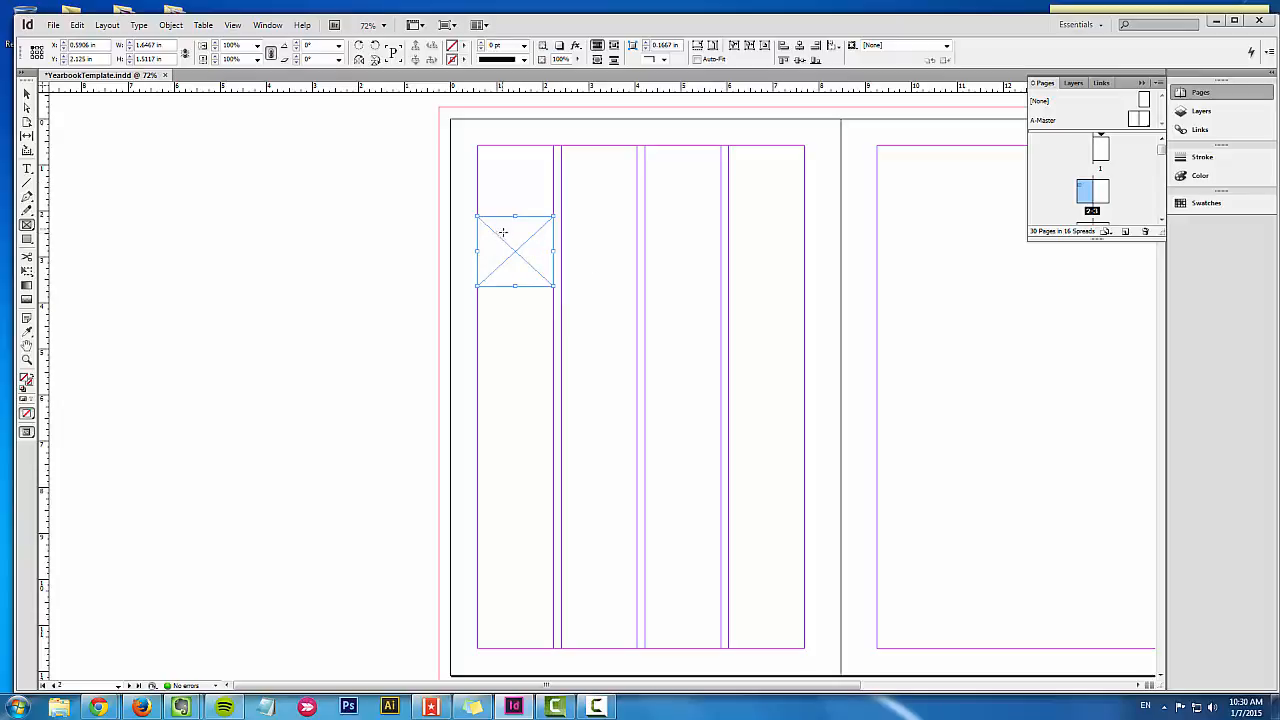
Step: Add random filler text along the outline of the small frame in page 2's first column with the Type on a Path tool
click(27, 169)
click(27, 169)
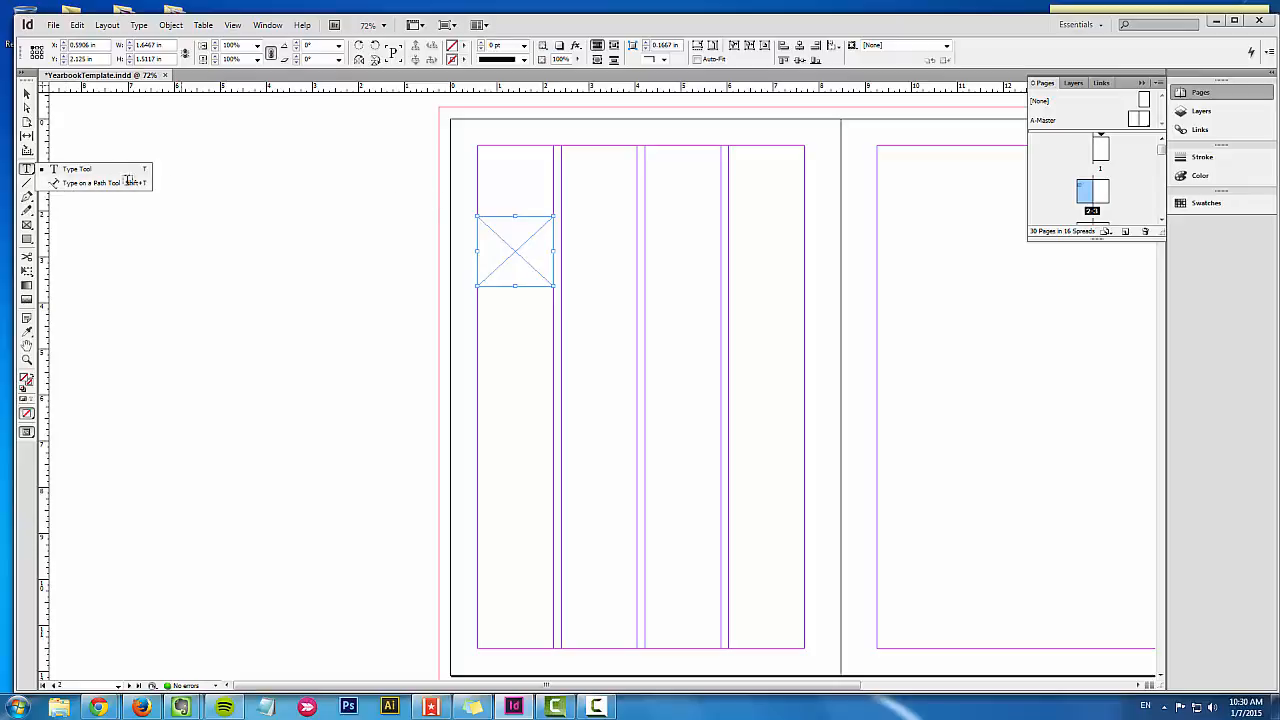
click(112, 186)
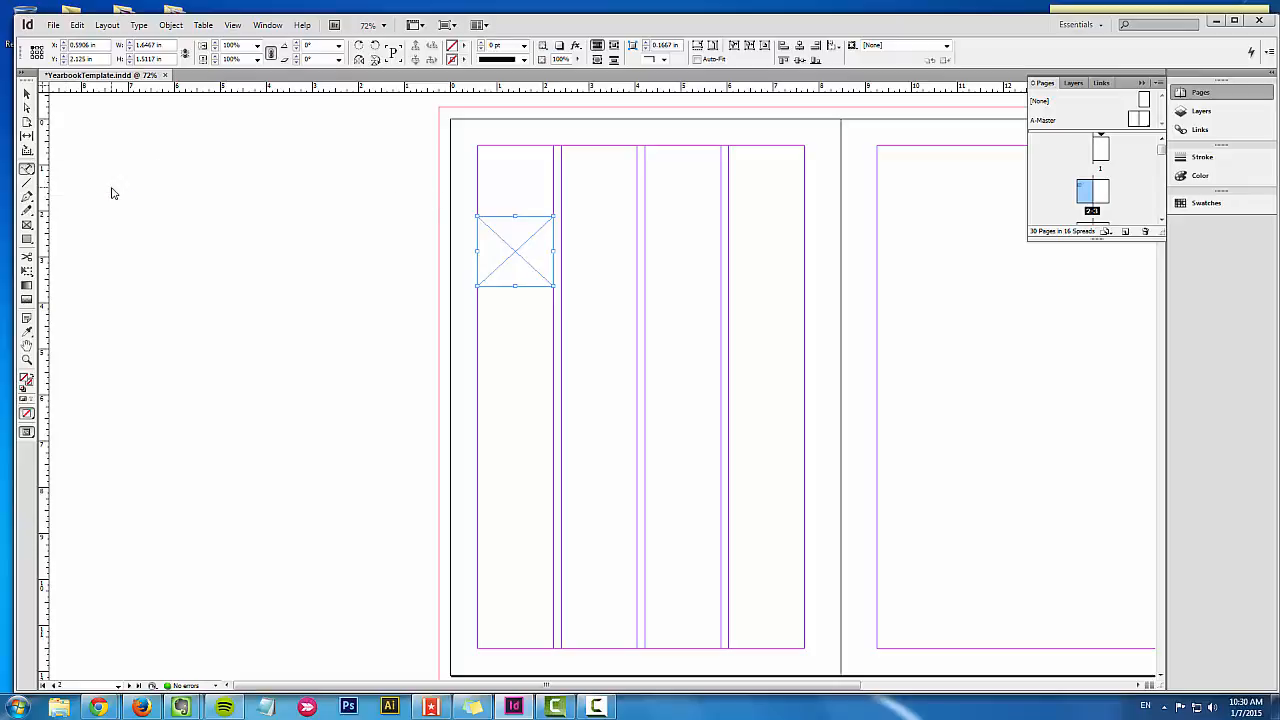
click(505, 214)
text(xs)
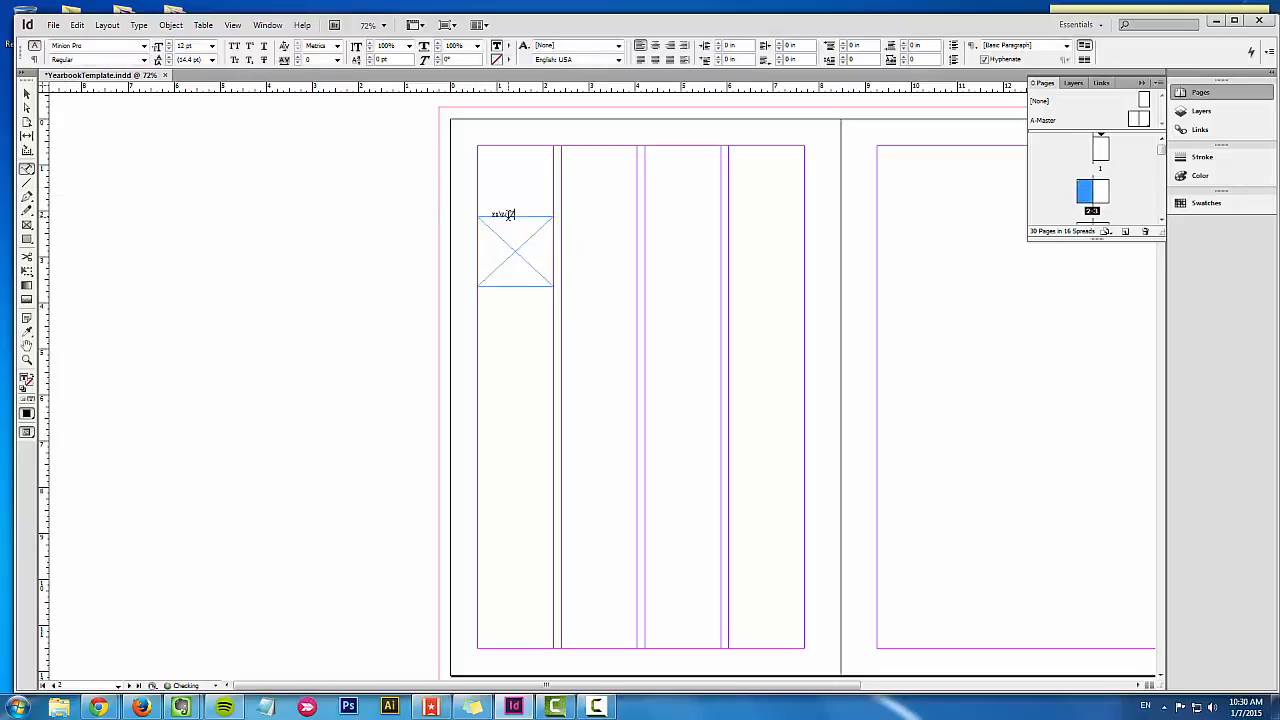
text(\zx\zx\zszxczxczxczxczxcc\zxc)
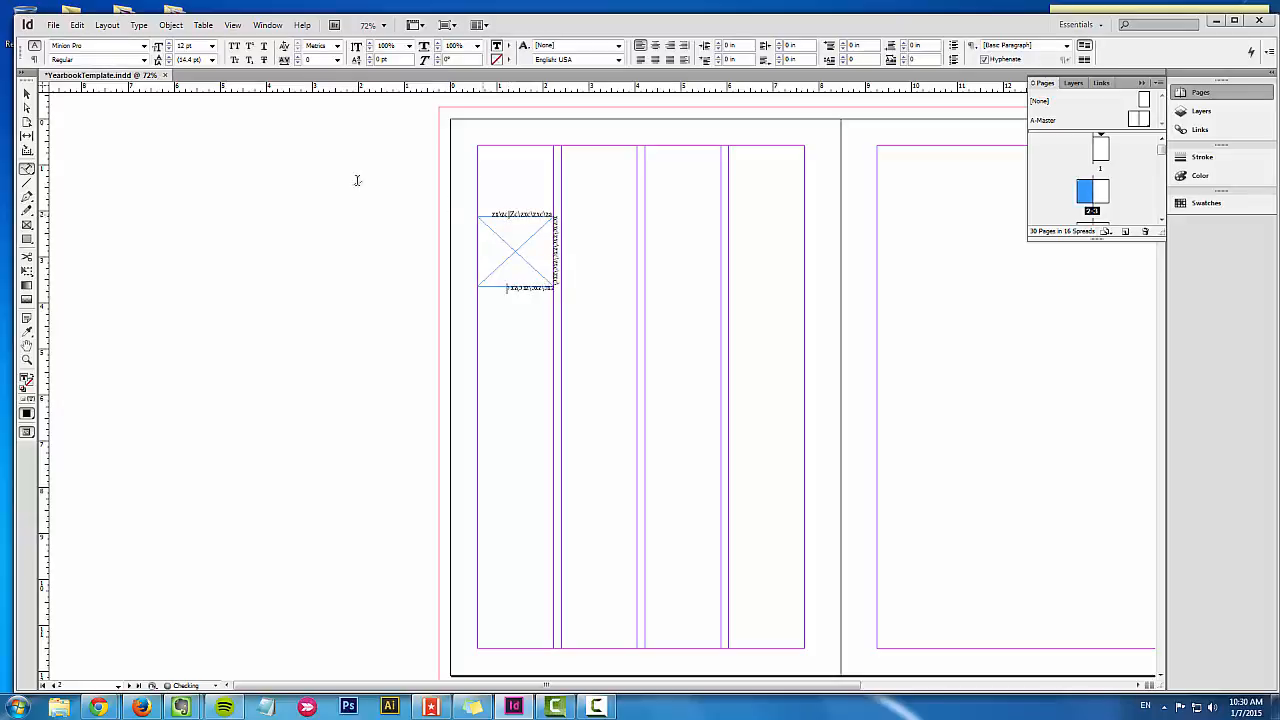
click(28, 94)
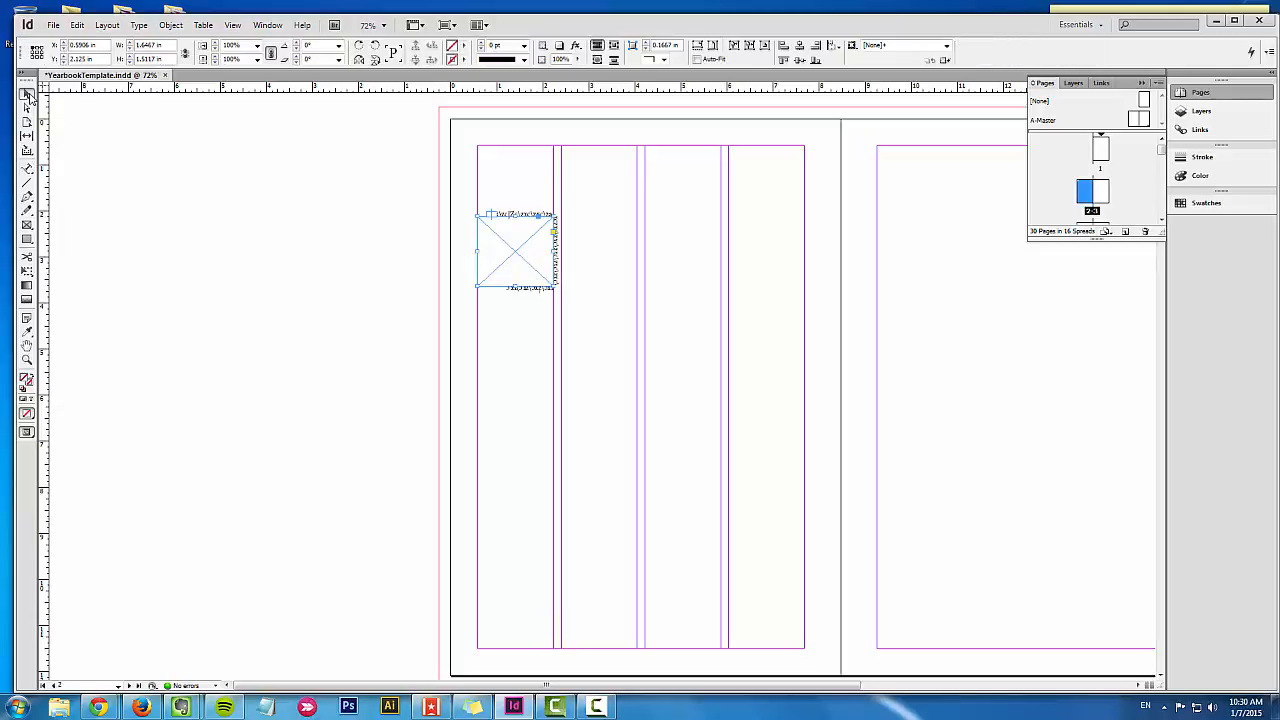
click(389, 261)
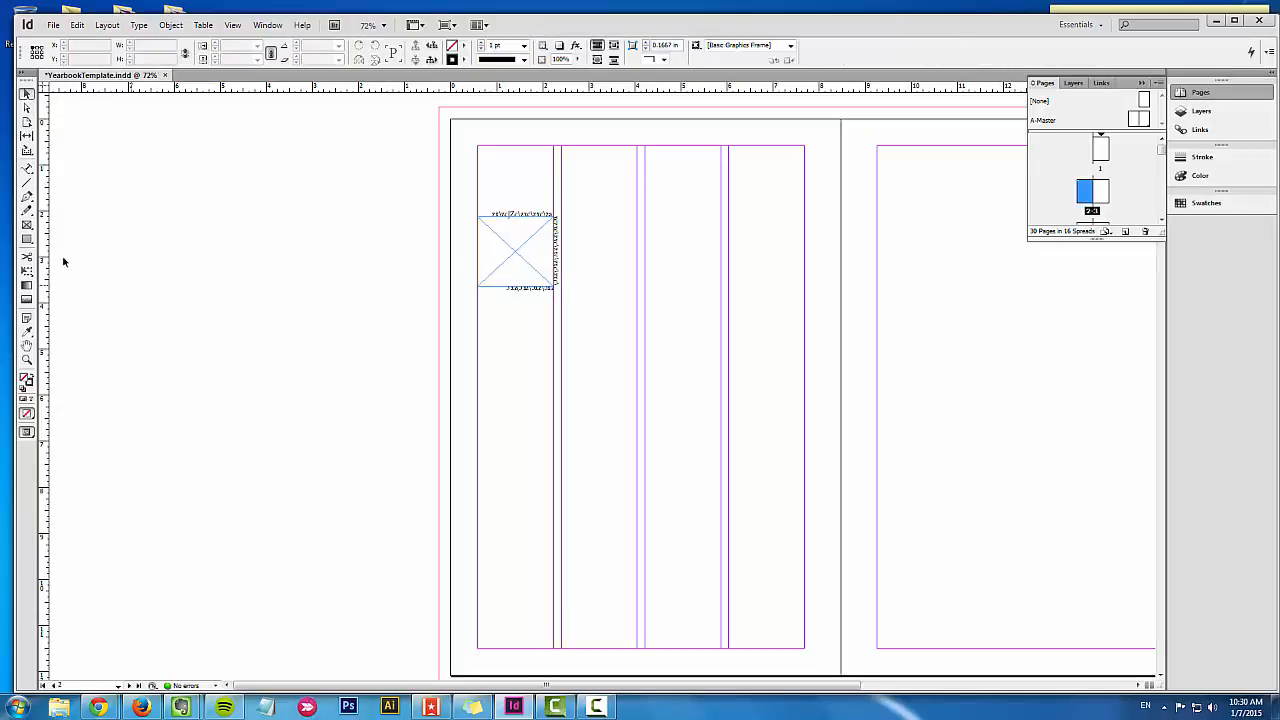
Step: Draw a rectangle frame about 5.22 in wide and 2.84 in high across page 2's columns, below the small frame
click(27, 224)
drag(520, 352, 763, 484)
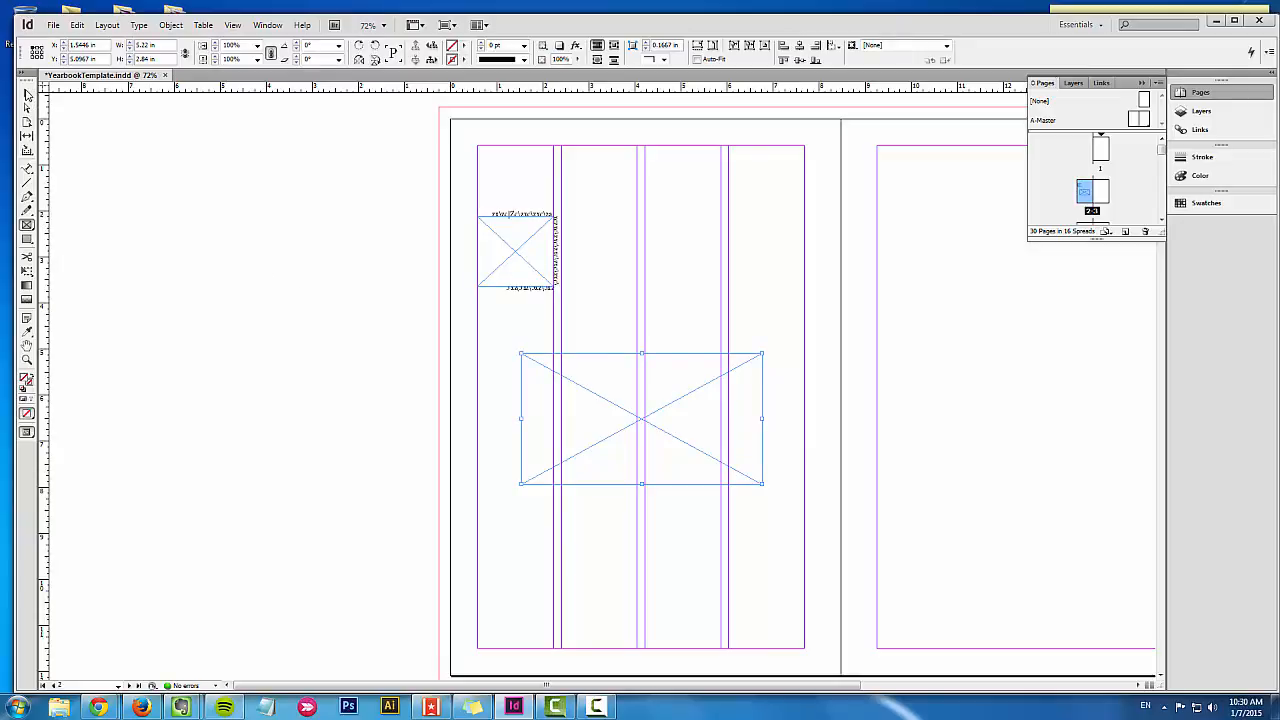
click(28, 94)
Step: Place Yearbook_Portrait-2.jpg from the Sample Portraits folder into the large rectangle frame
click(52, 25)
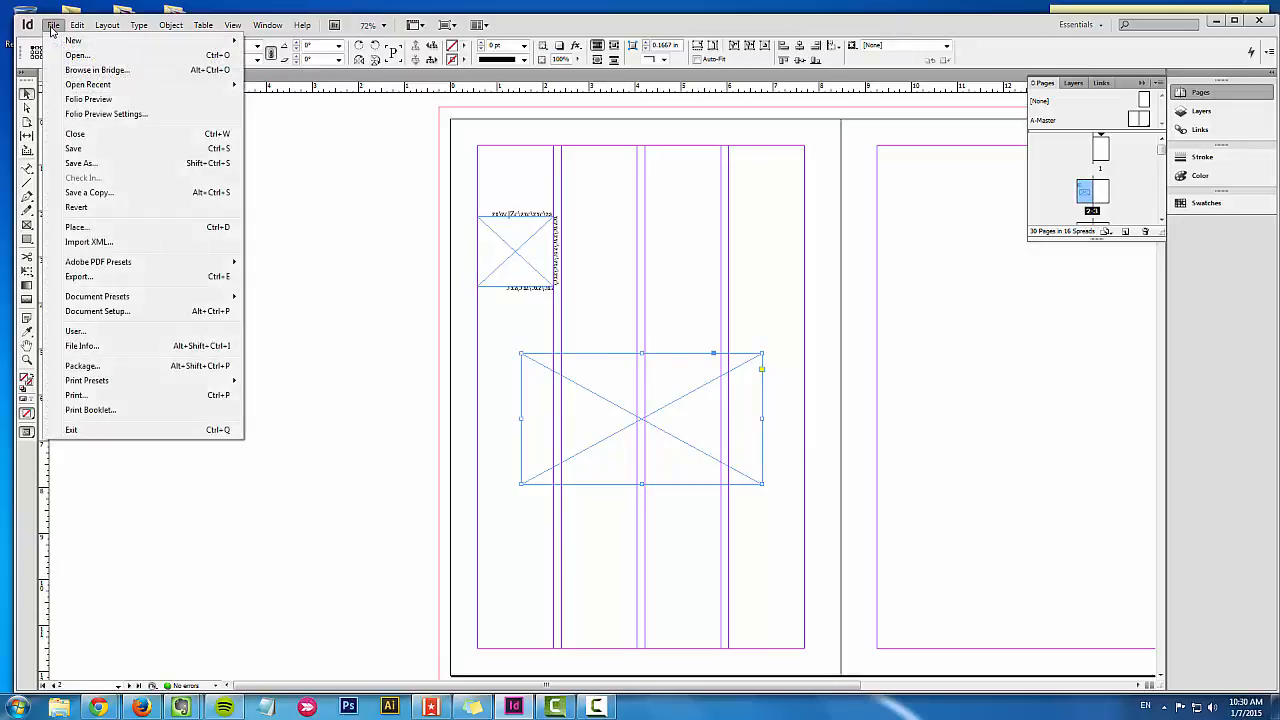
click(106, 229)
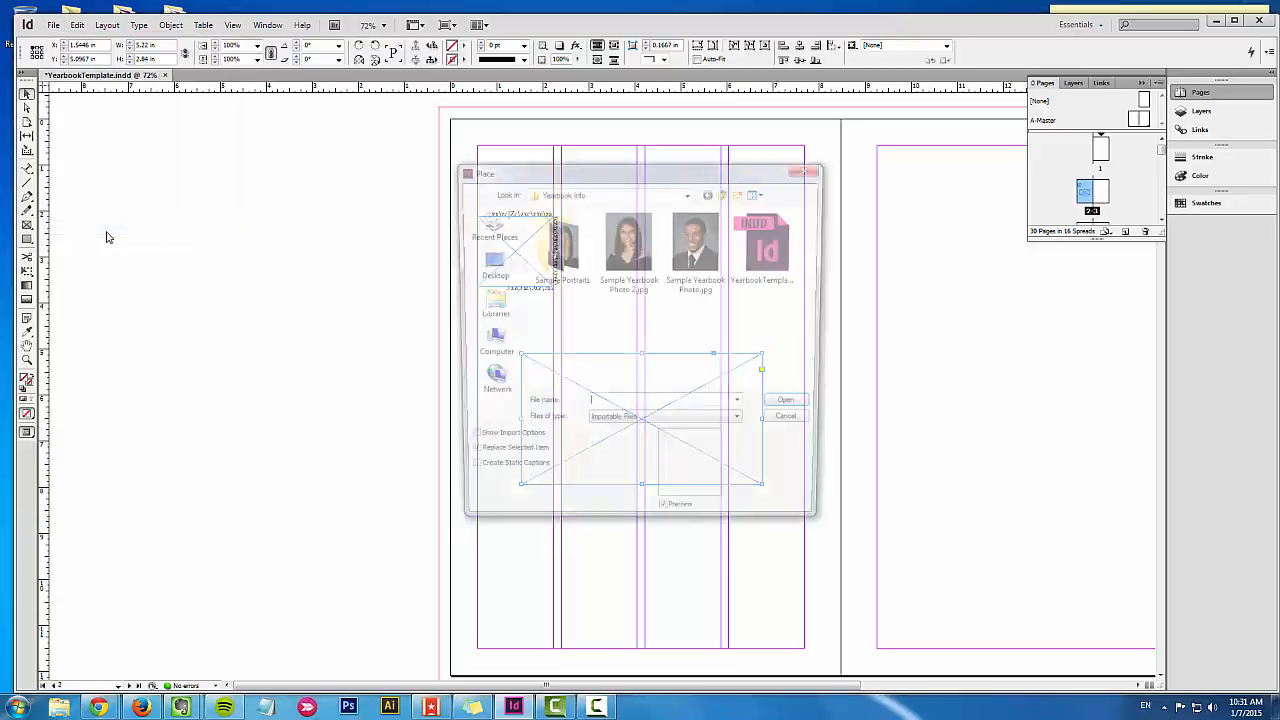
double_click(563, 262)
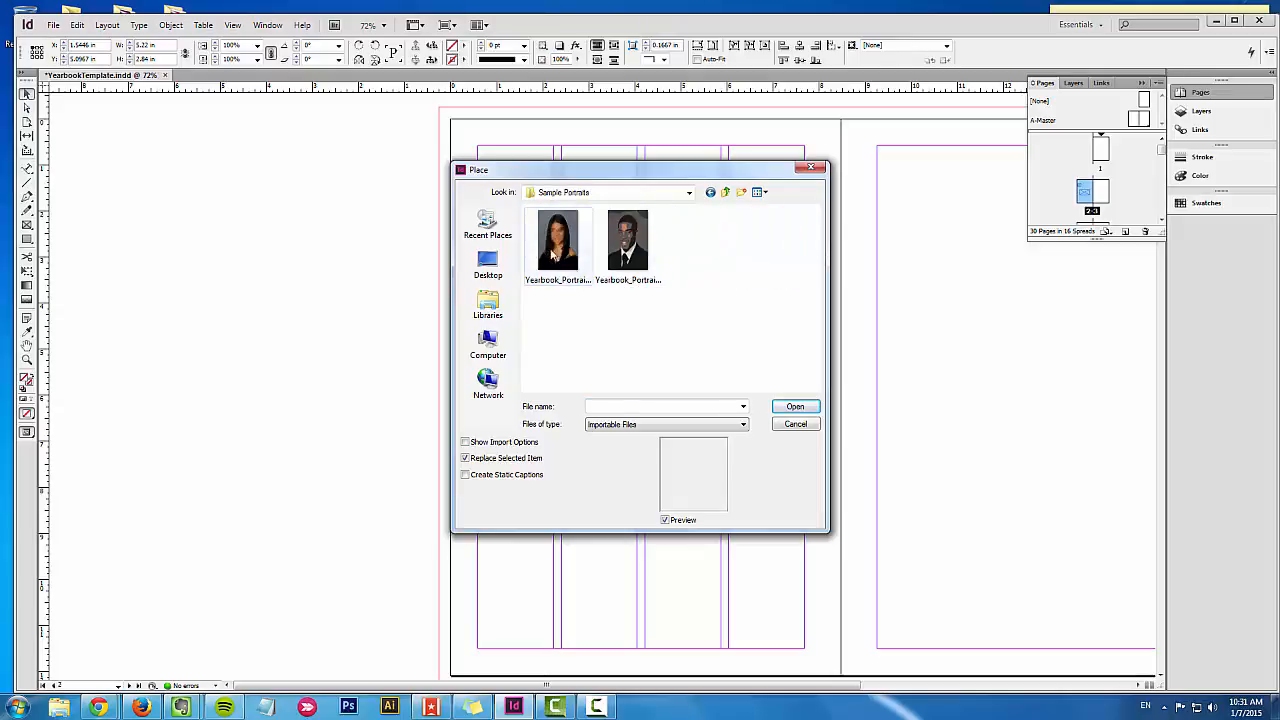
click(629, 255)
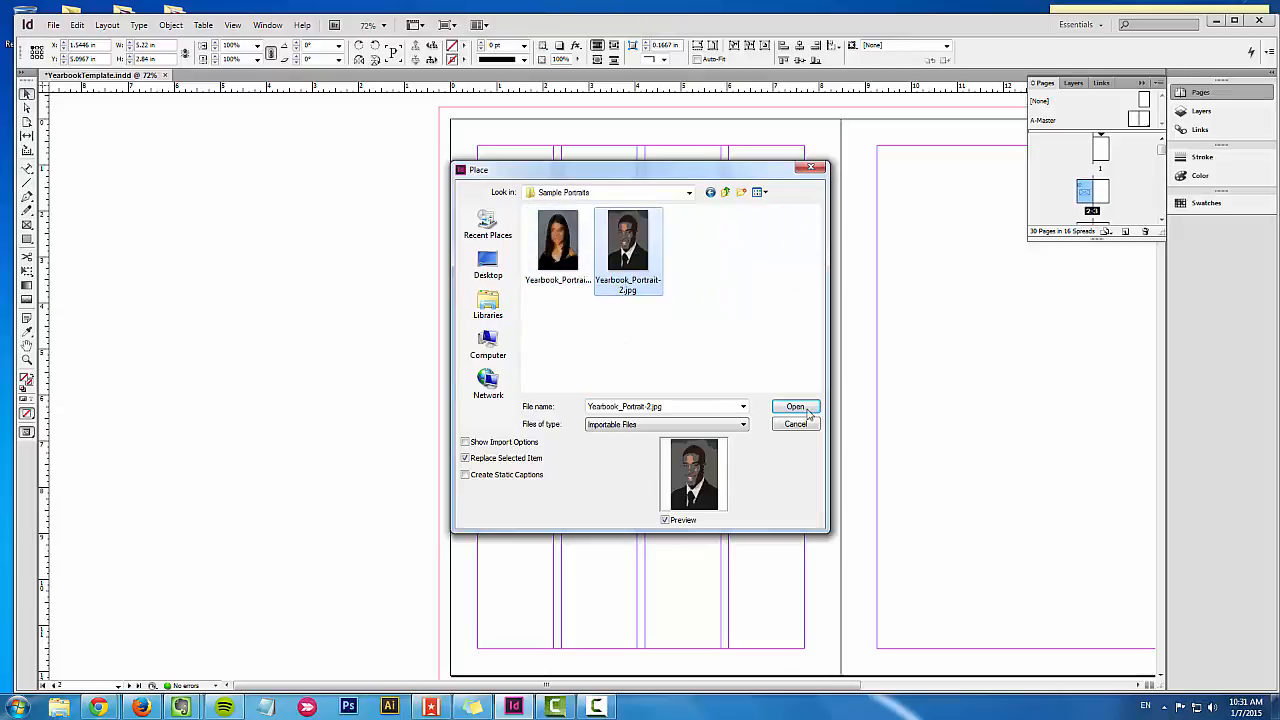
click(795, 407)
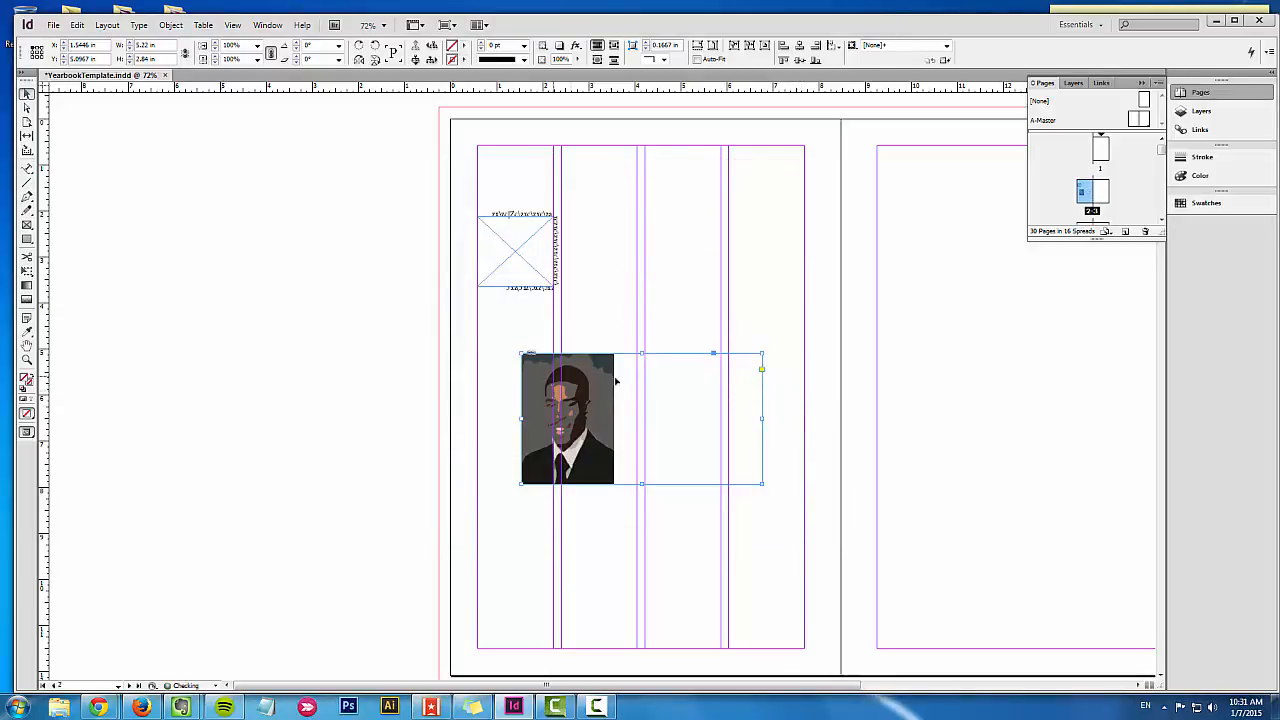
Step: Place both sample portraits on the pasteboard, Yearbook_Portrait-2.jpg at its original size and Yearbook_Portrait.jpg scaled to about 4.98 by 7.47 in
click(314, 329)
click(55, 24)
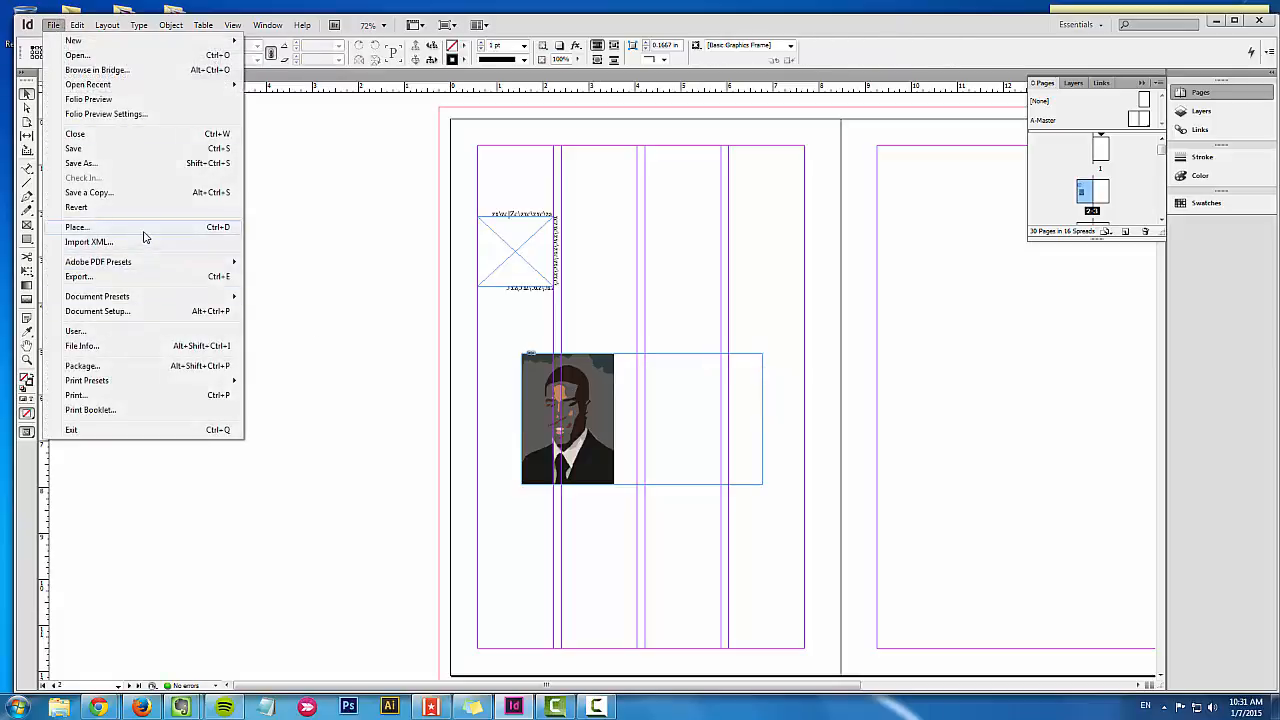
click(143, 237)
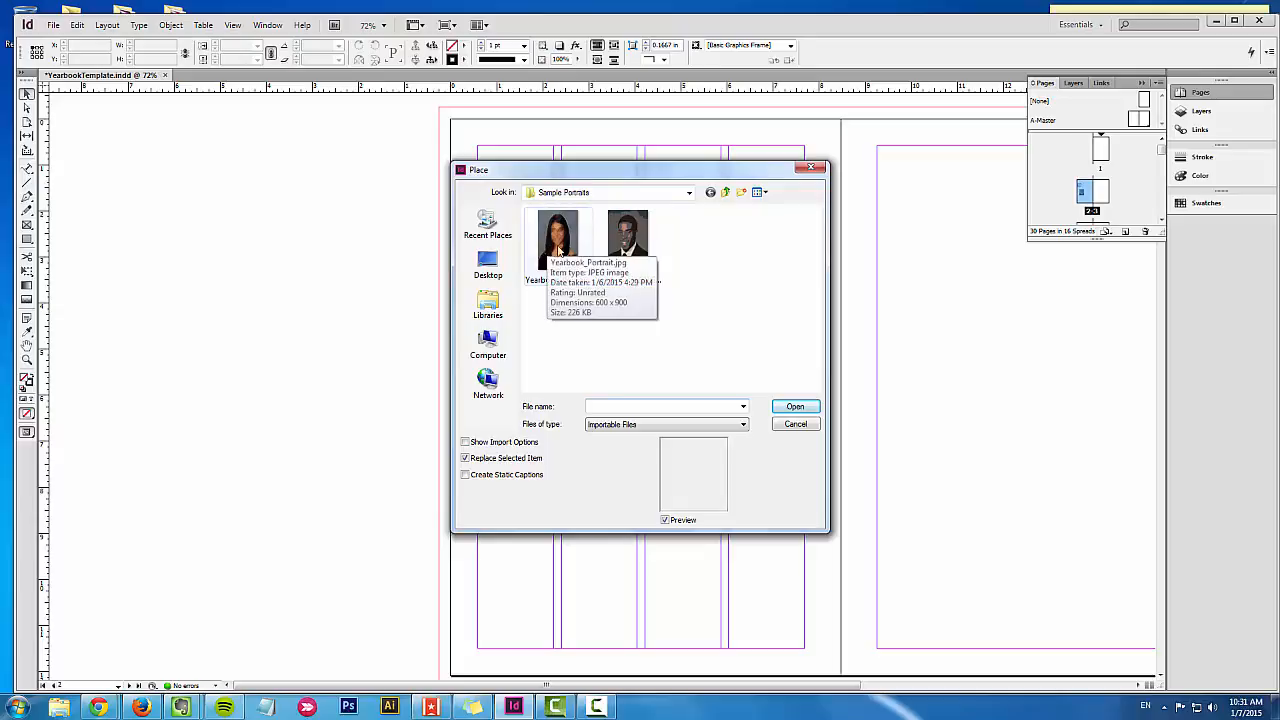
drag(674, 294, 530, 208)
click(793, 406)
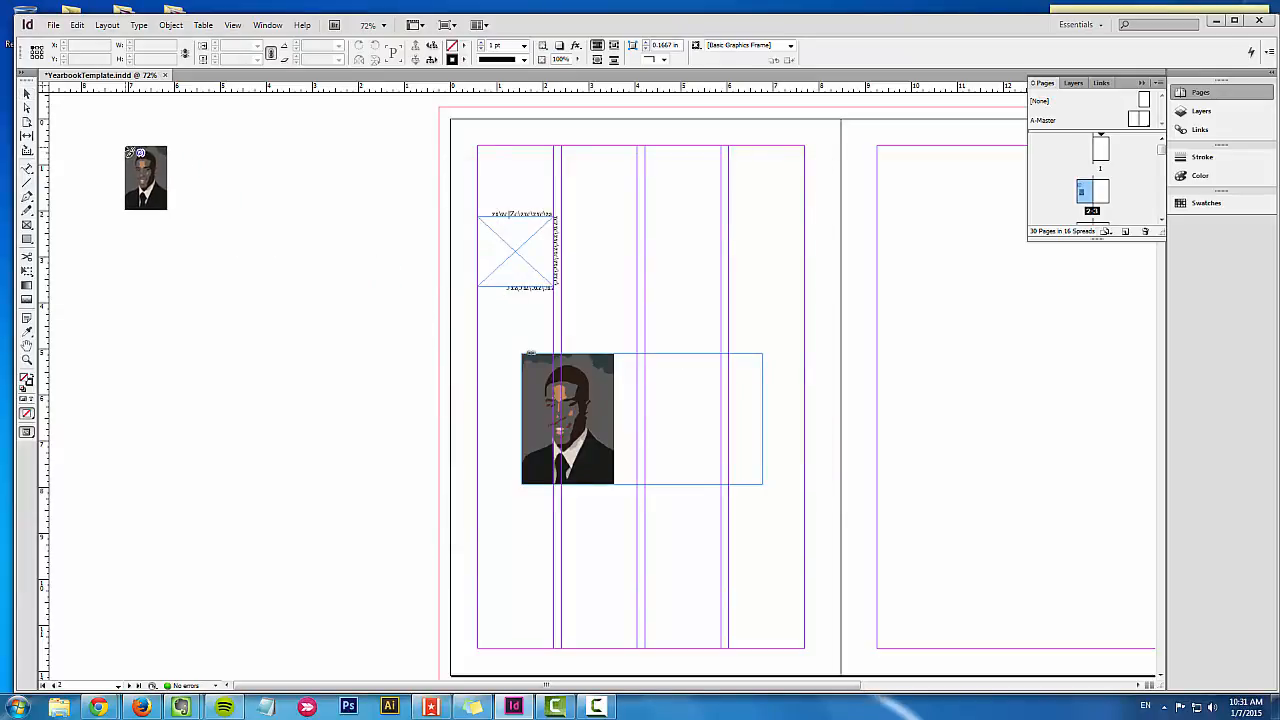
click(133, 140)
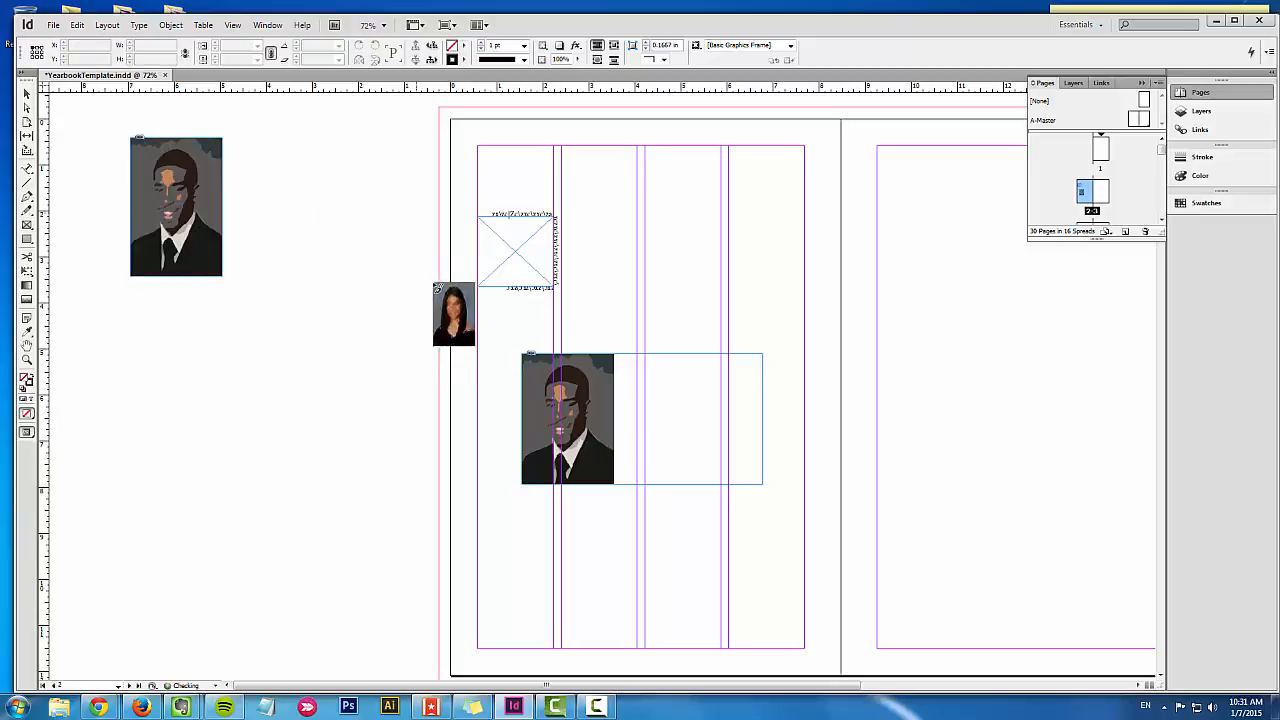
drag(184, 315, 414, 488)
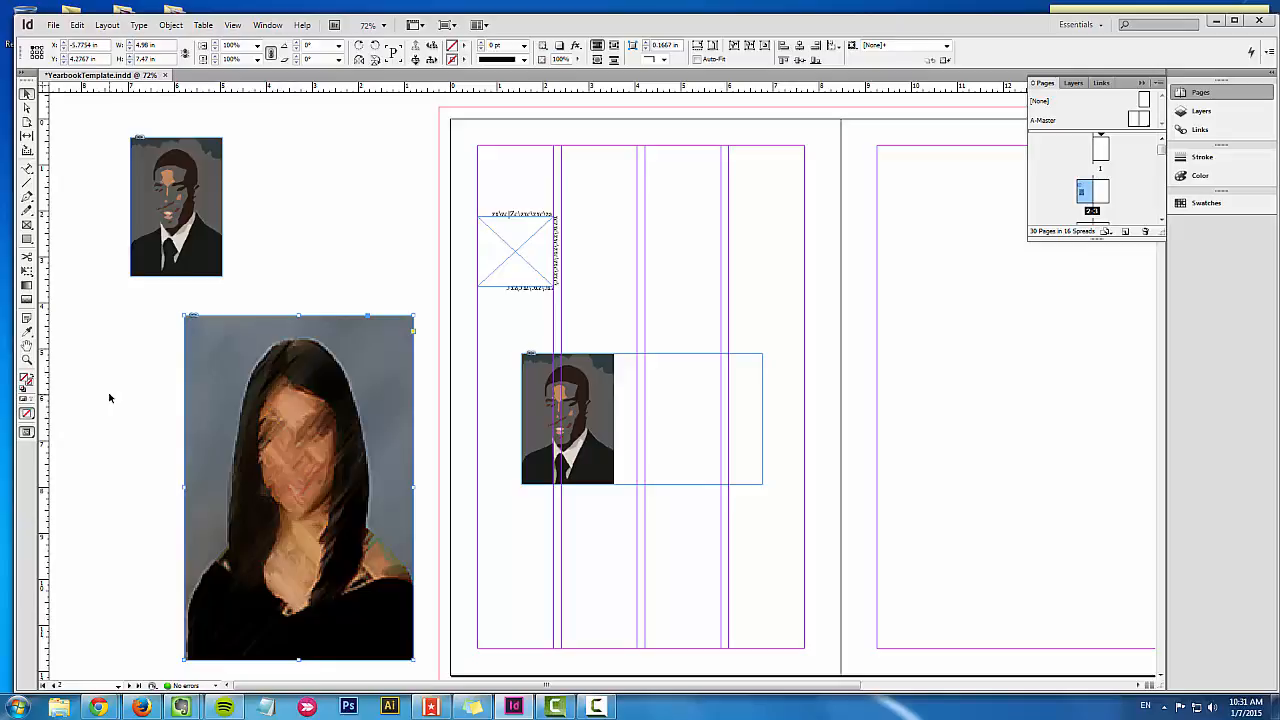
Step: Delete the large portrait from the pasteboard and move the remaining pasteboard portrait down and closer to page 2
key(Delete)
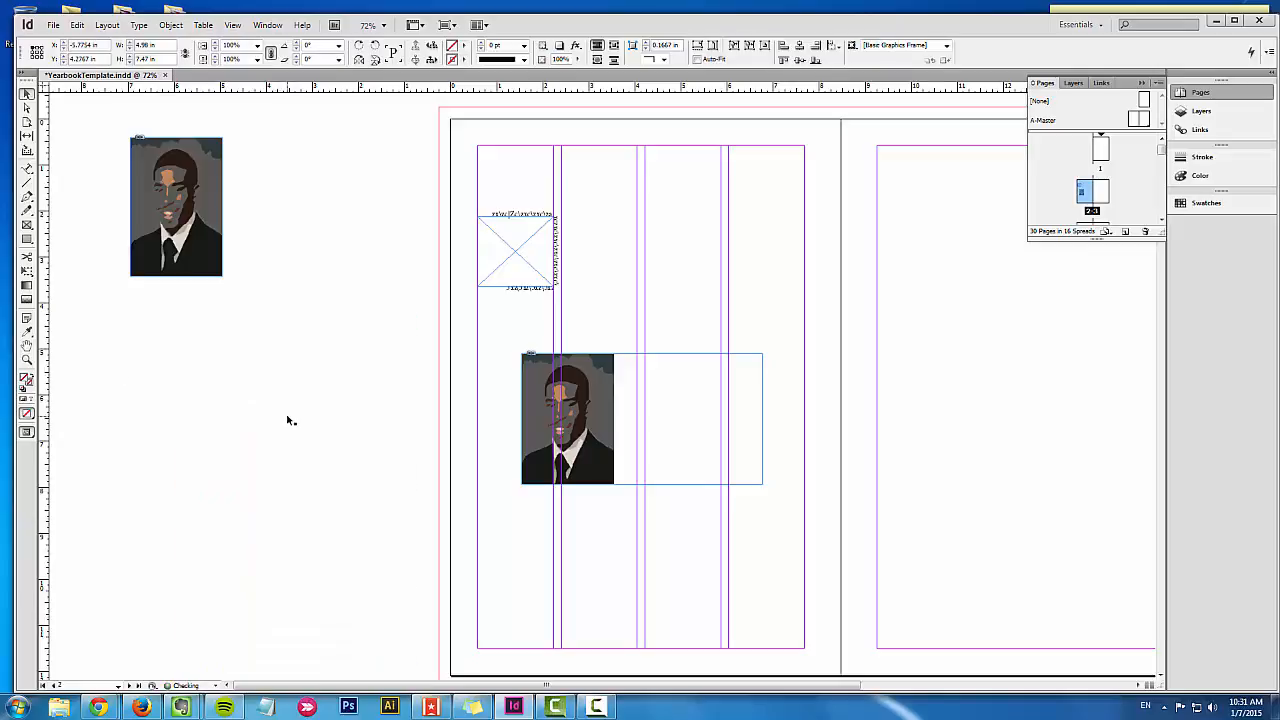
click(287, 420)
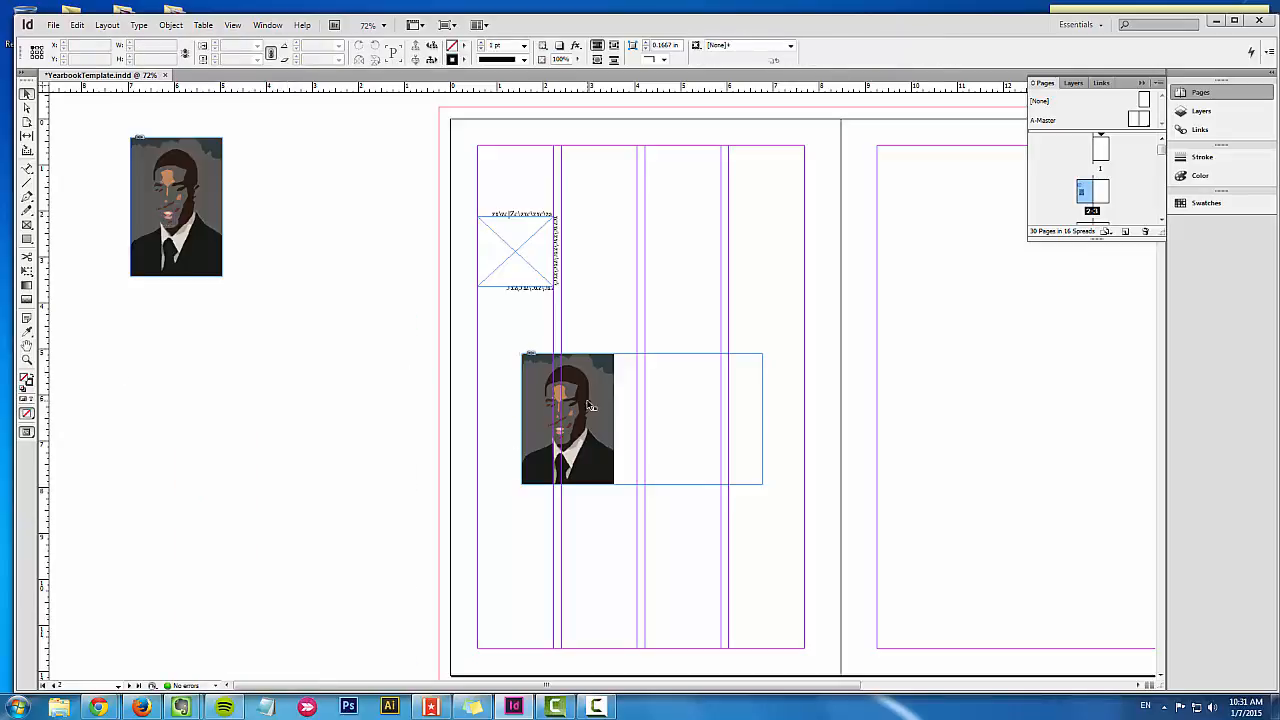
drag(196, 224, 351, 399)
Step: Draw an empty text frame on the pasteboard above the portrait with the Type tool
click(531, 258)
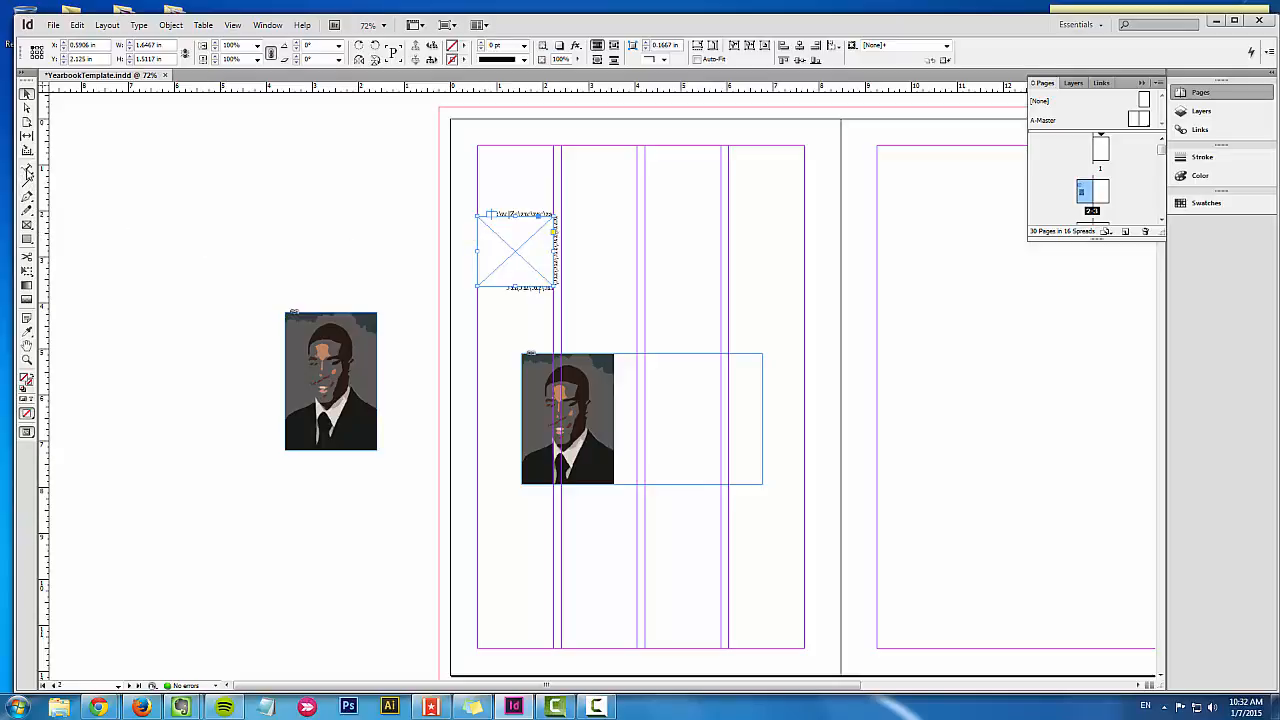
click(28, 170)
drag(173, 154, 398, 277)
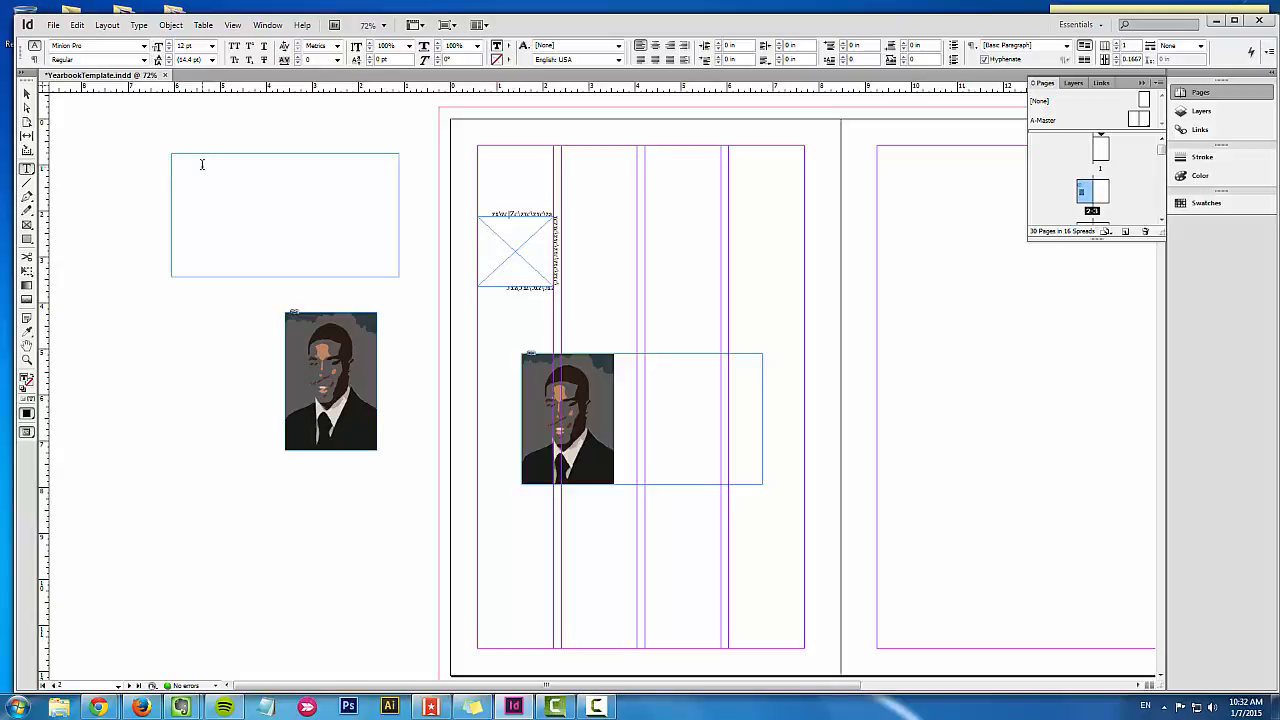
click(27, 93)
Step: Compare selecting the small frame and the portraits with highlighting part of the small frame's path text
click(511, 252)
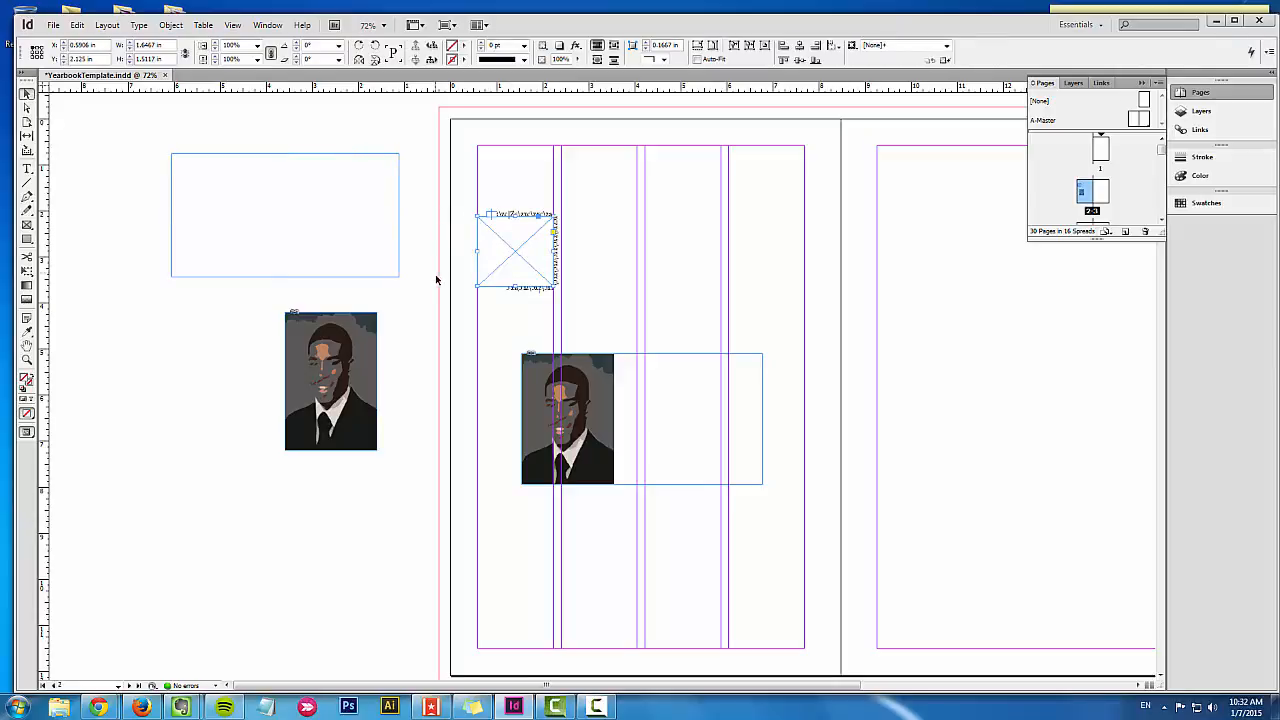
click(353, 381)
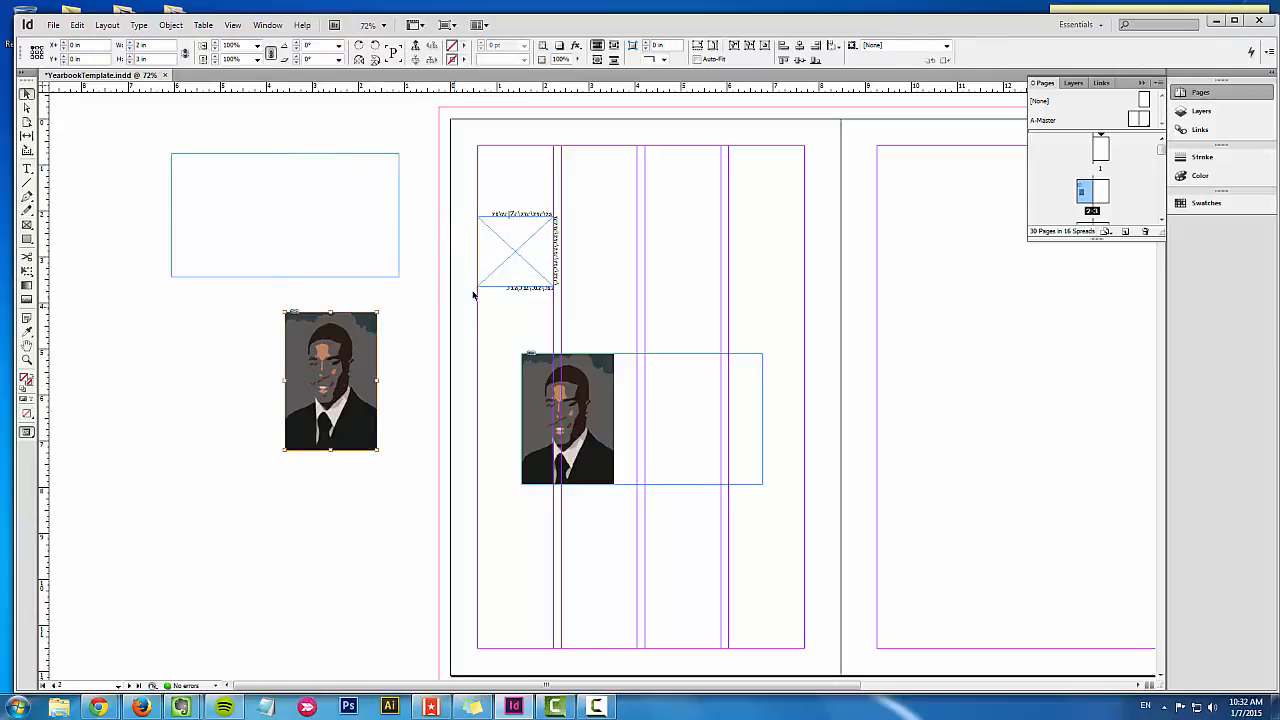
click(520, 234)
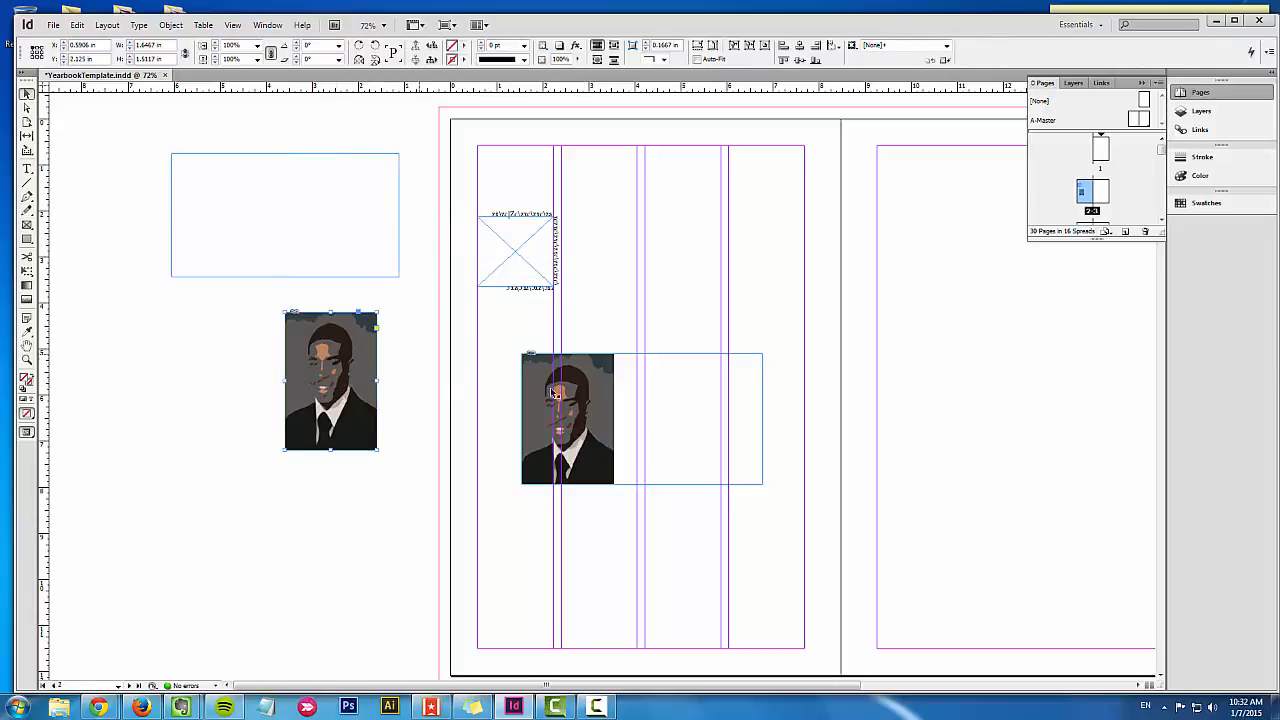
click(613, 423)
click(510, 244)
key(t)
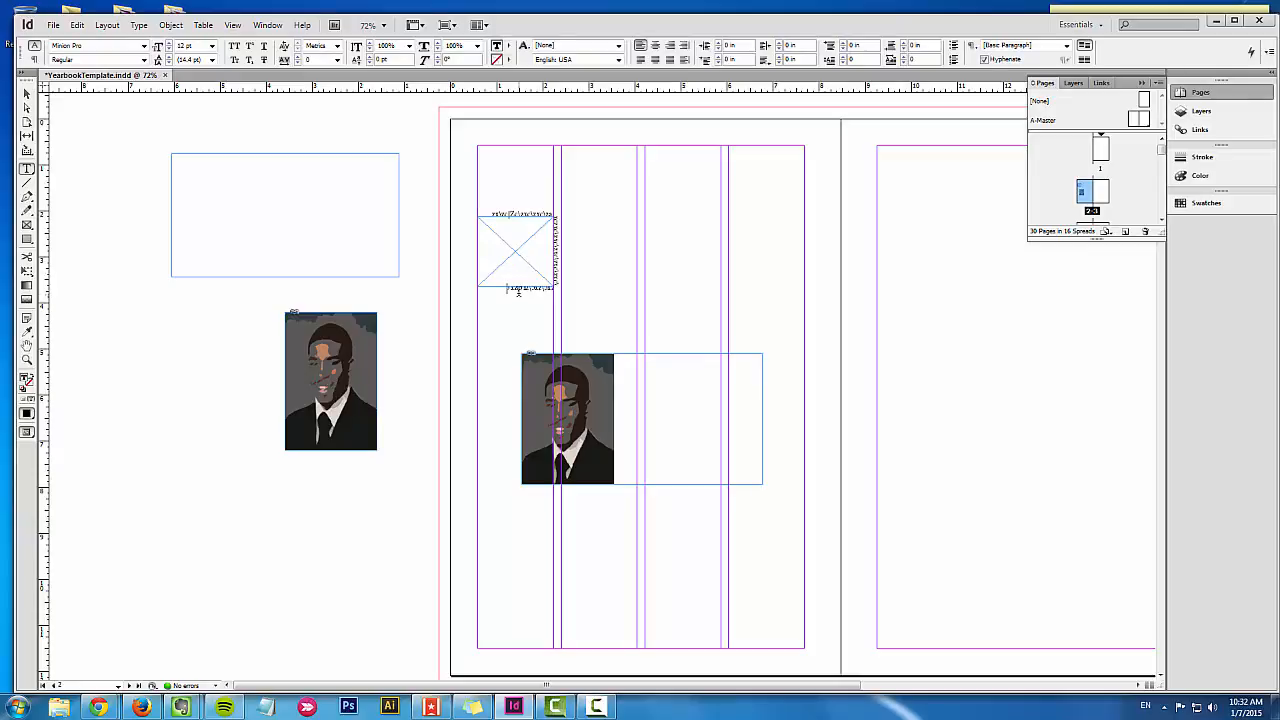
drag(519, 289, 557, 236)
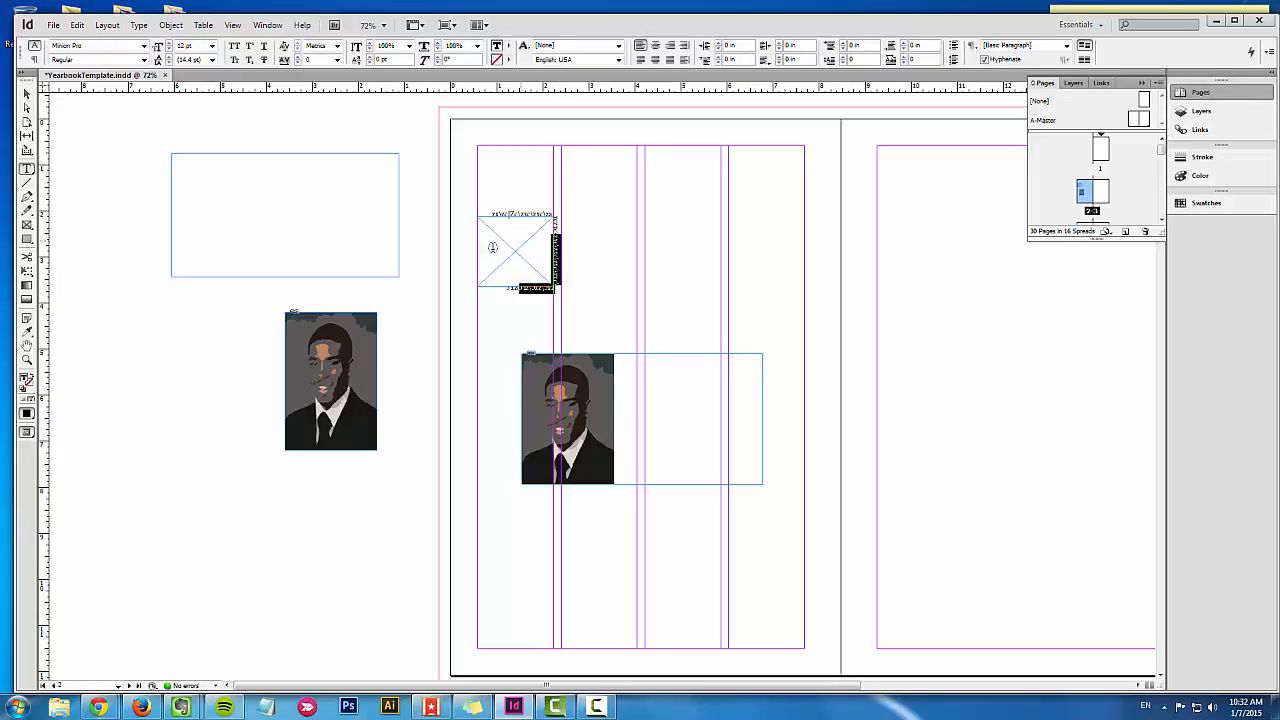
click(27, 94)
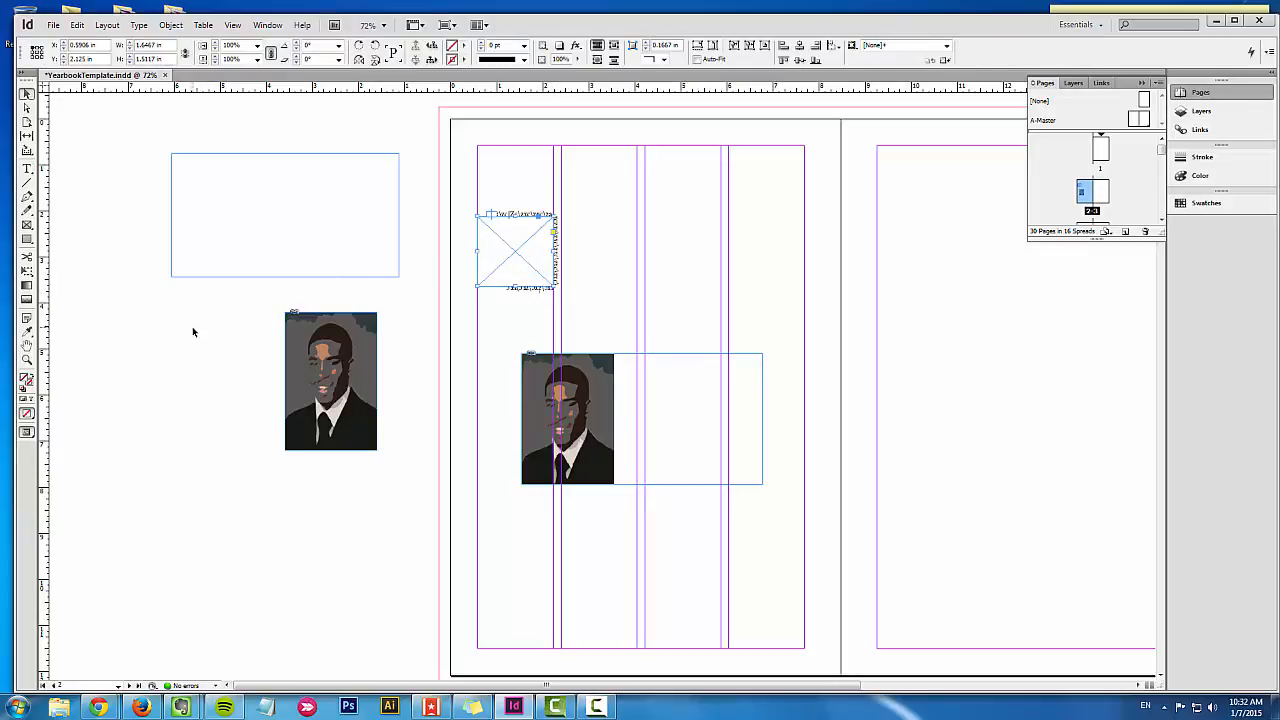
Step: Shift the pasteboard portrait's image about 1.28 in left and 0.12 in down within its frame, keeping the frame in place
click(200, 335)
click(325, 370)
drag(325, 370, 268, 376)
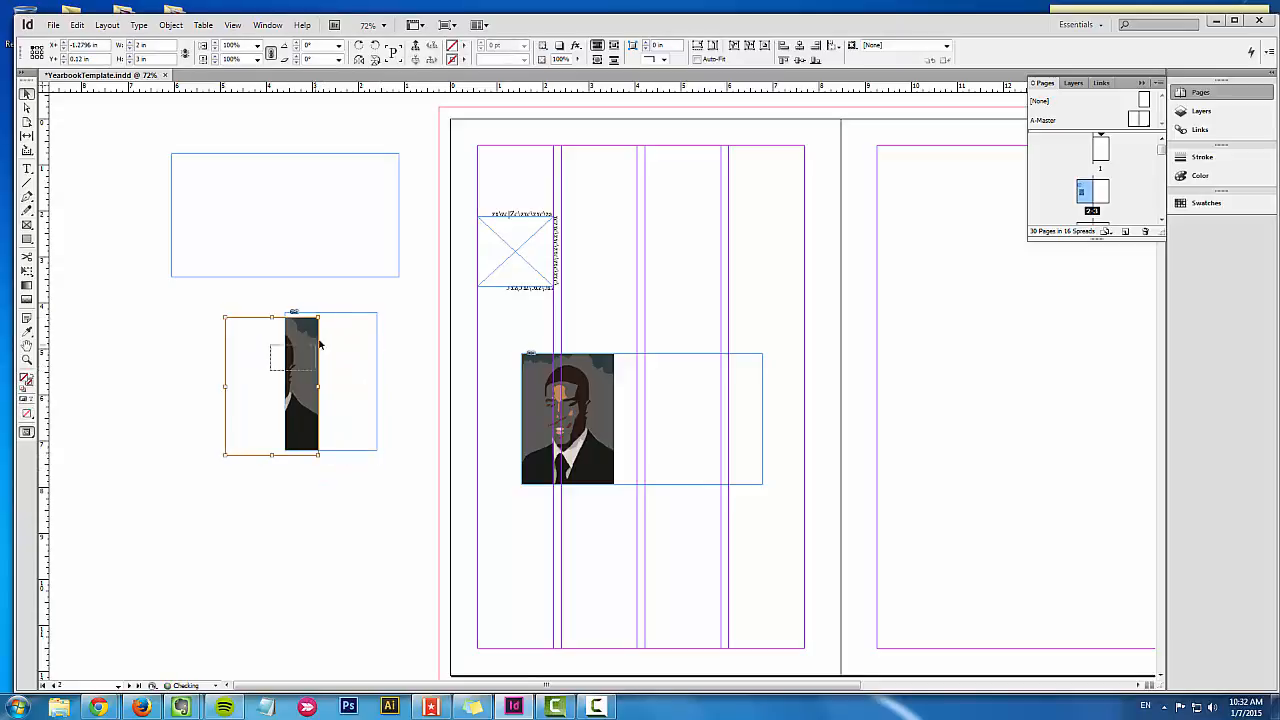
click(298, 381)
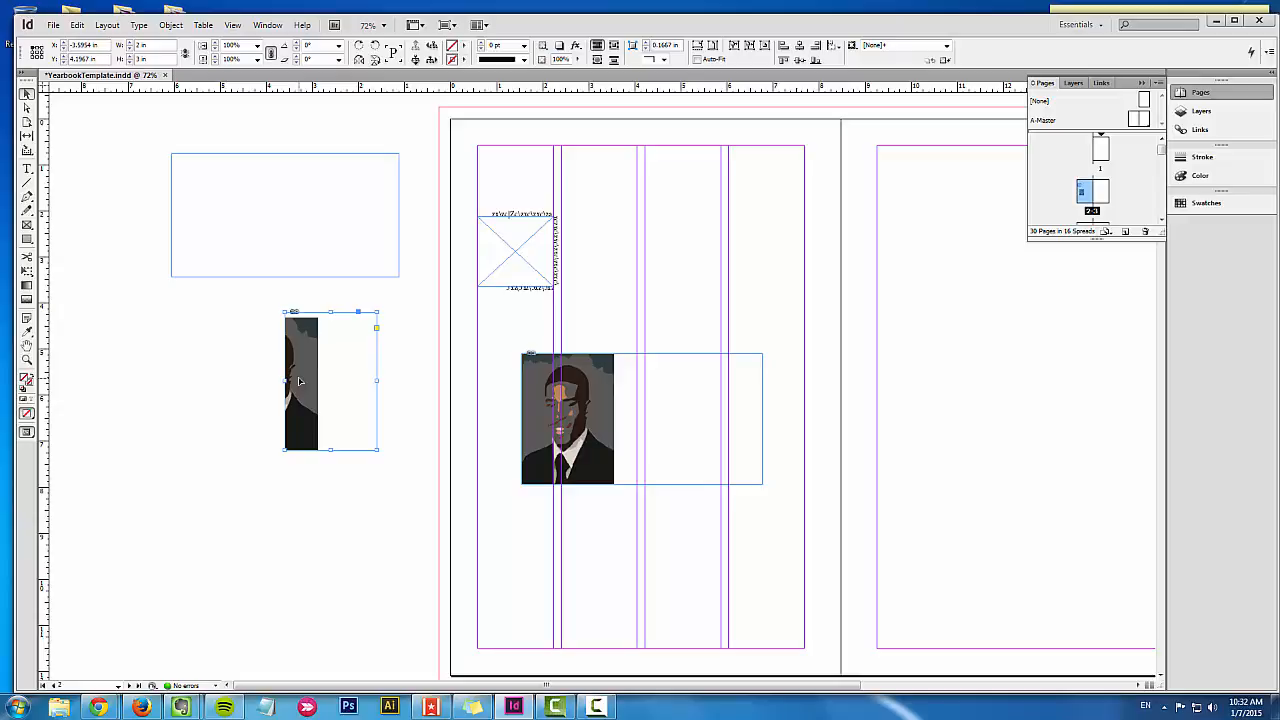
click(423, 309)
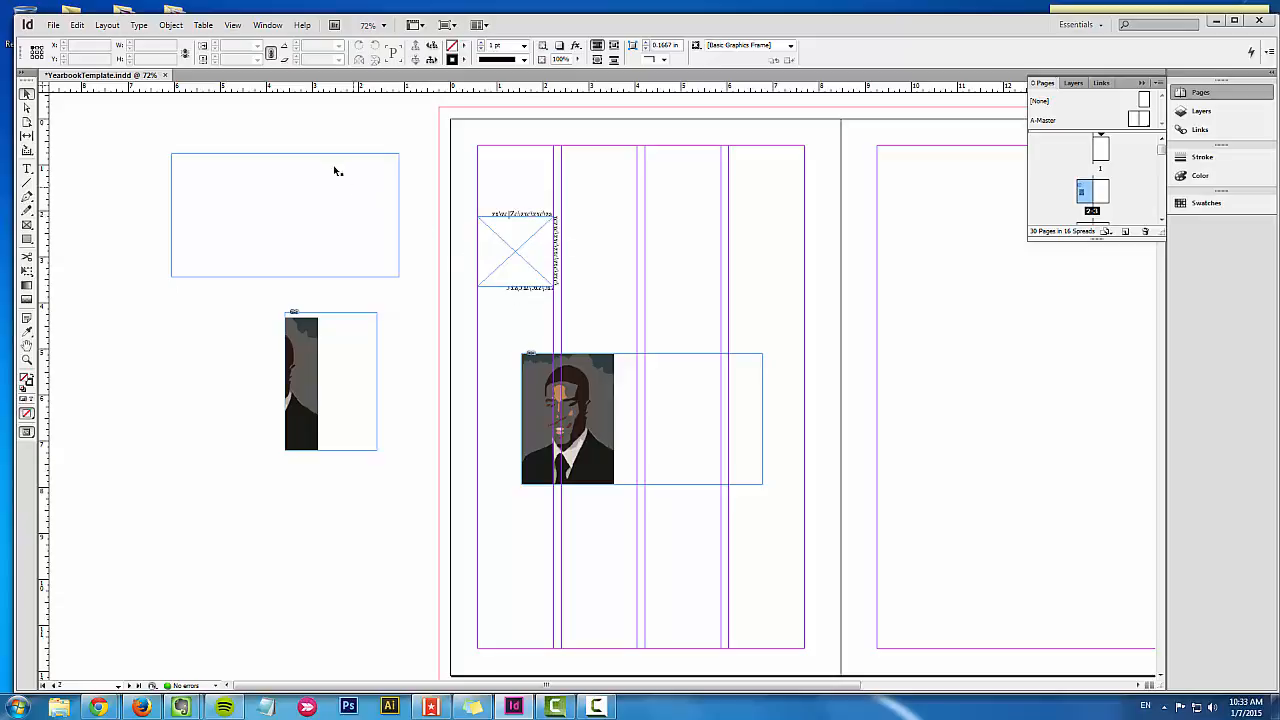
Step: Reshape the small frame by pulling its two right corner points outward, making it about 2.17 in wide and 2.96 in high
click(27, 107)
click(497, 220)
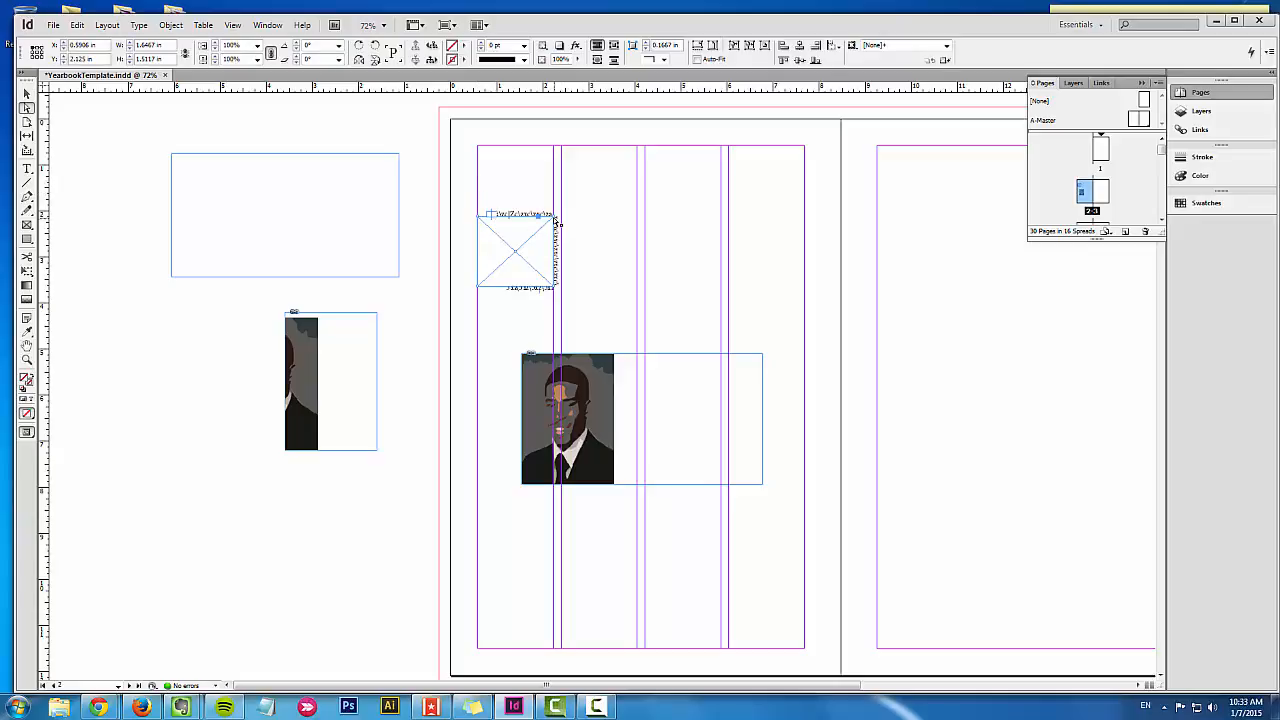
drag(555, 217, 578, 176)
drag(559, 293, 581, 315)
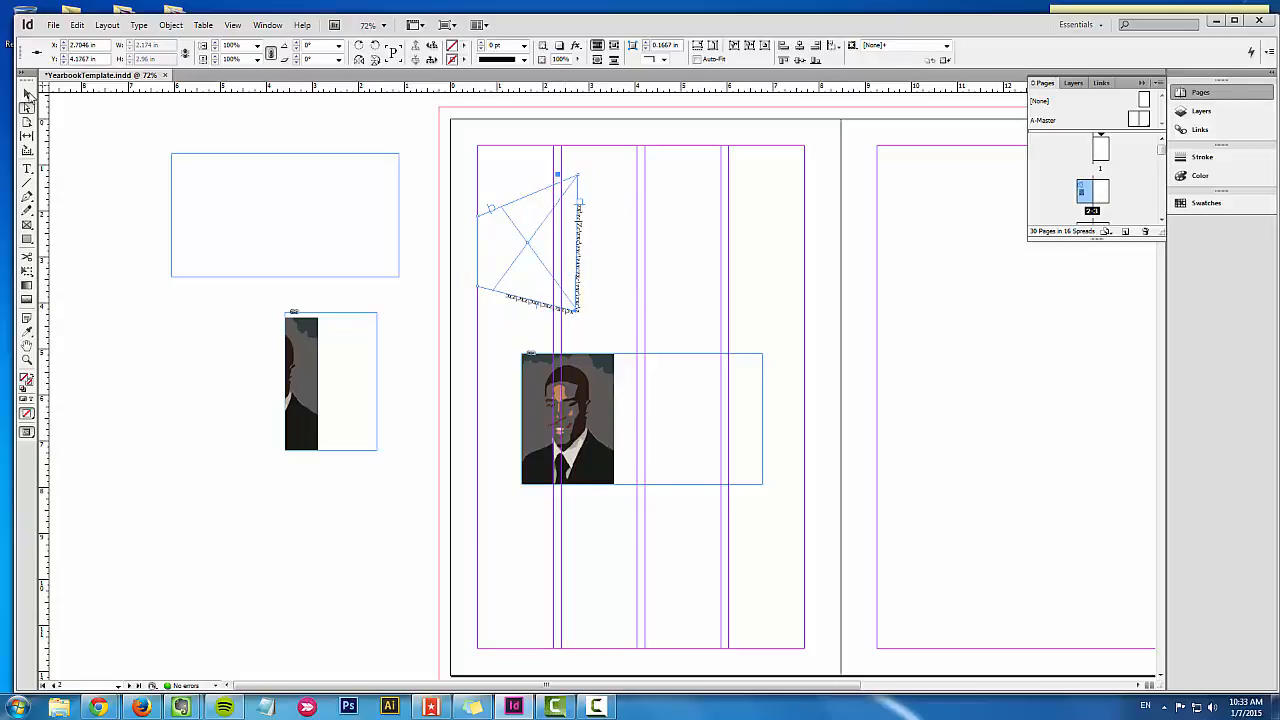
click(28, 94)
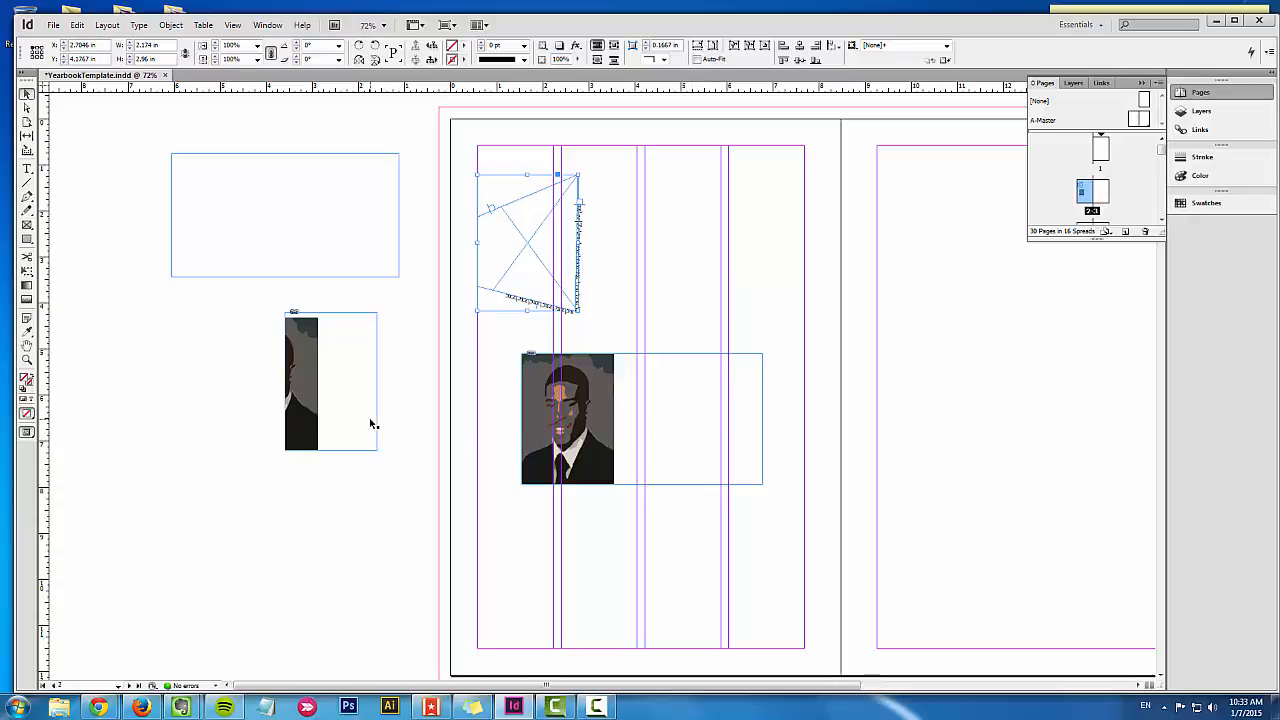
Step: Examine the link information for the placed Yearbook_Portrait-2.jpg image
click(1230, 136)
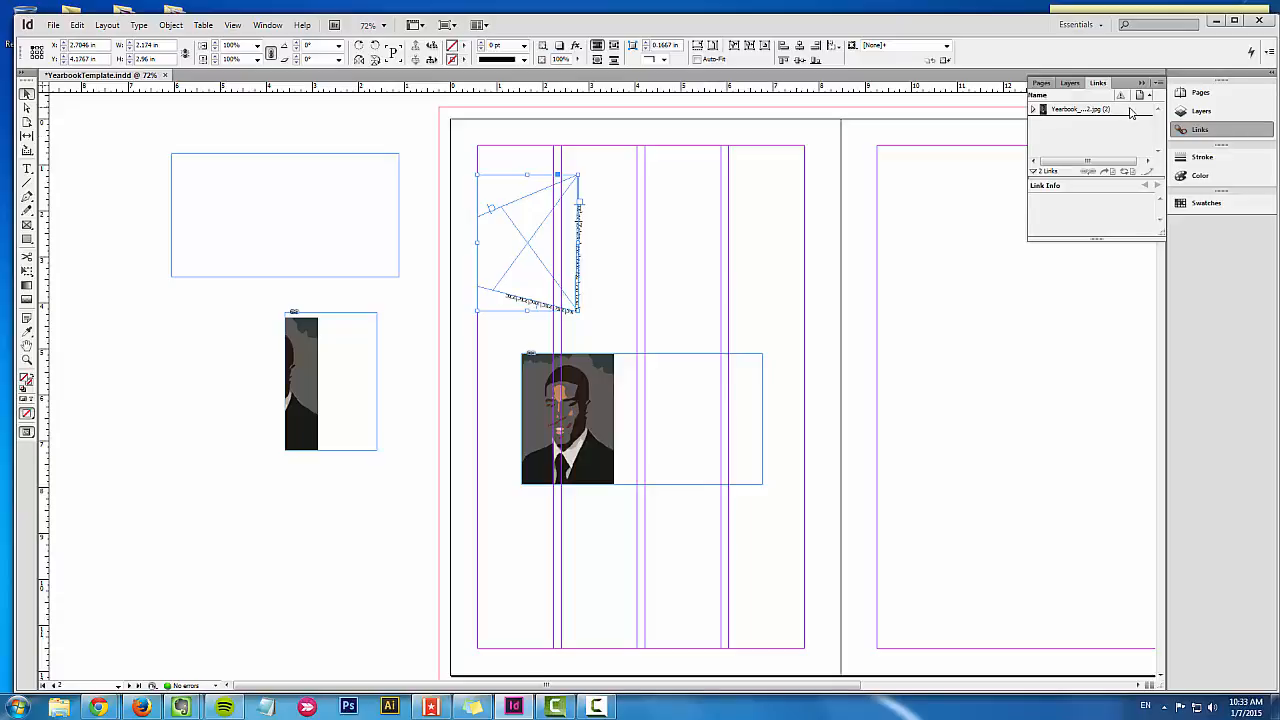
click(1131, 112)
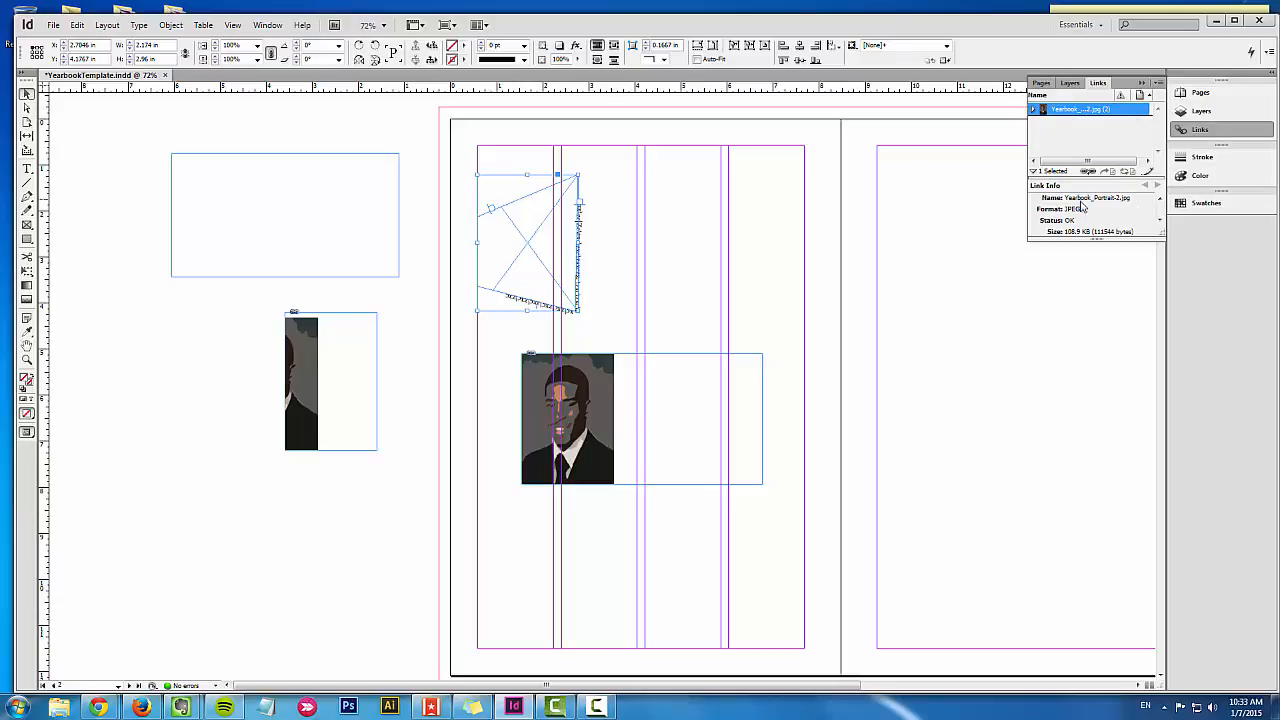
Step: Extend the link details area and inspect the individual instances of the linked Yearbook_Portrait-2.jpg image
drag(1091, 237, 1103, 330)
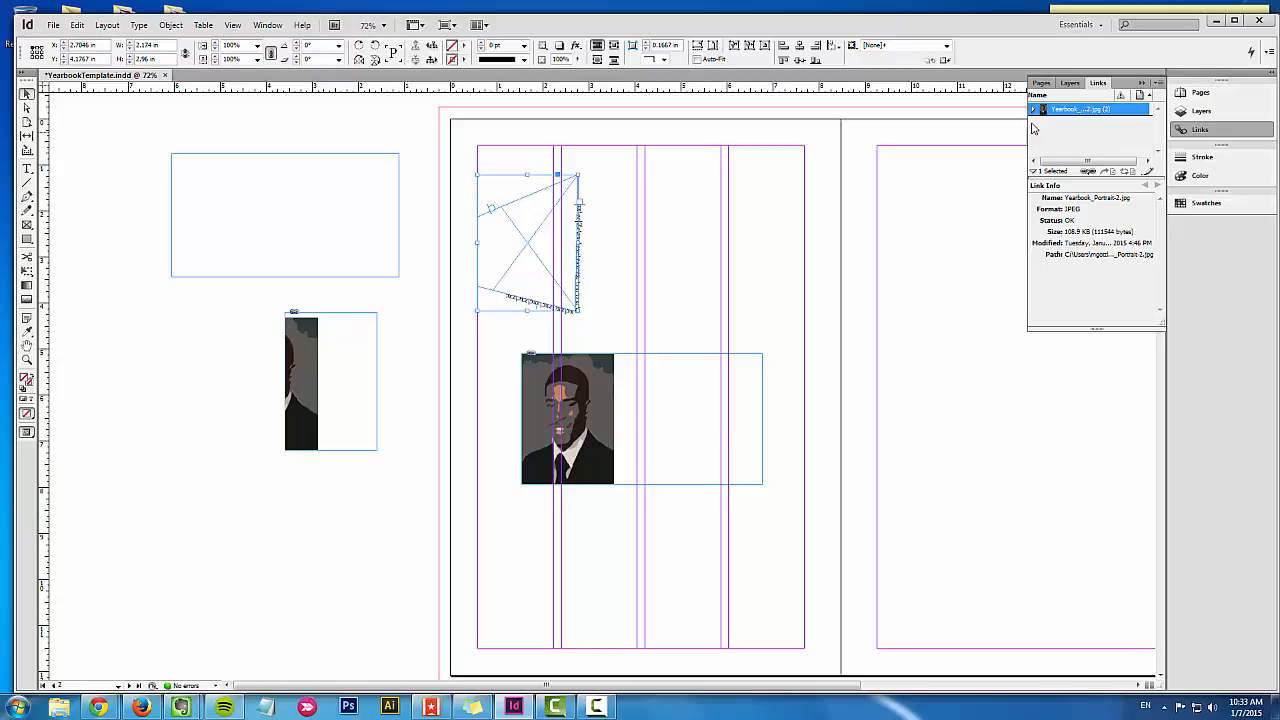
click(1033, 110)
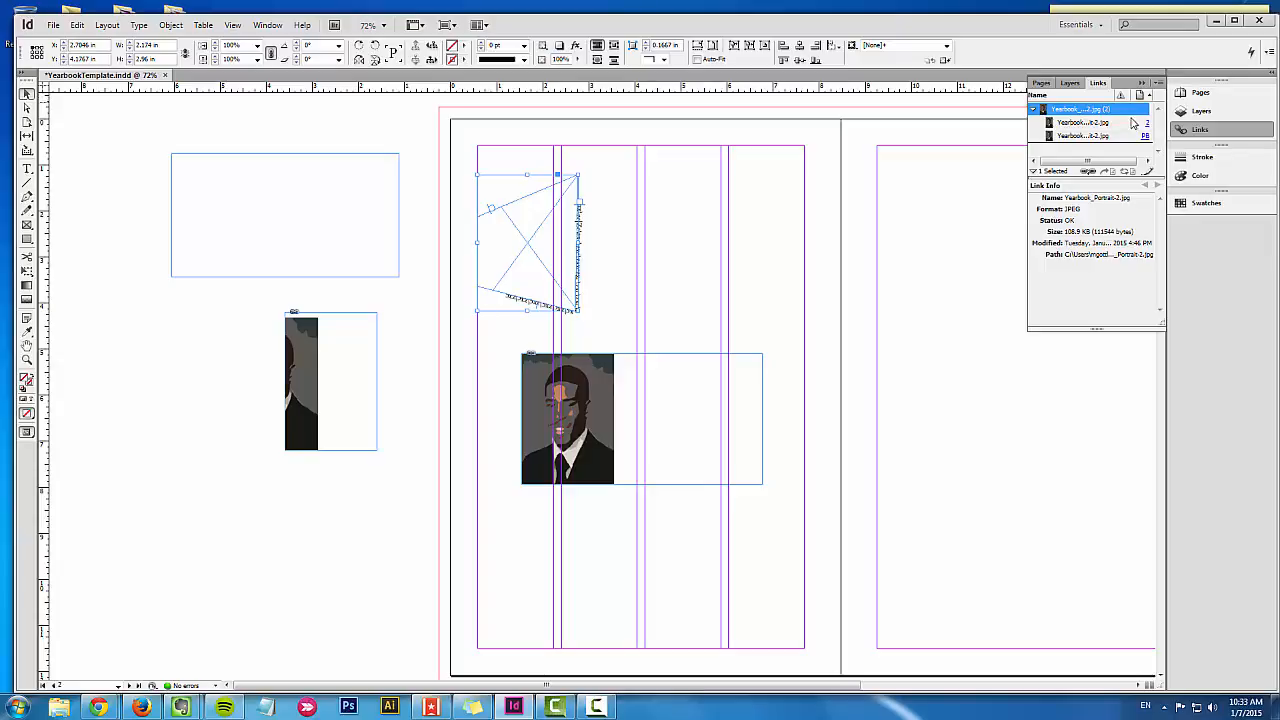
click(1035, 110)
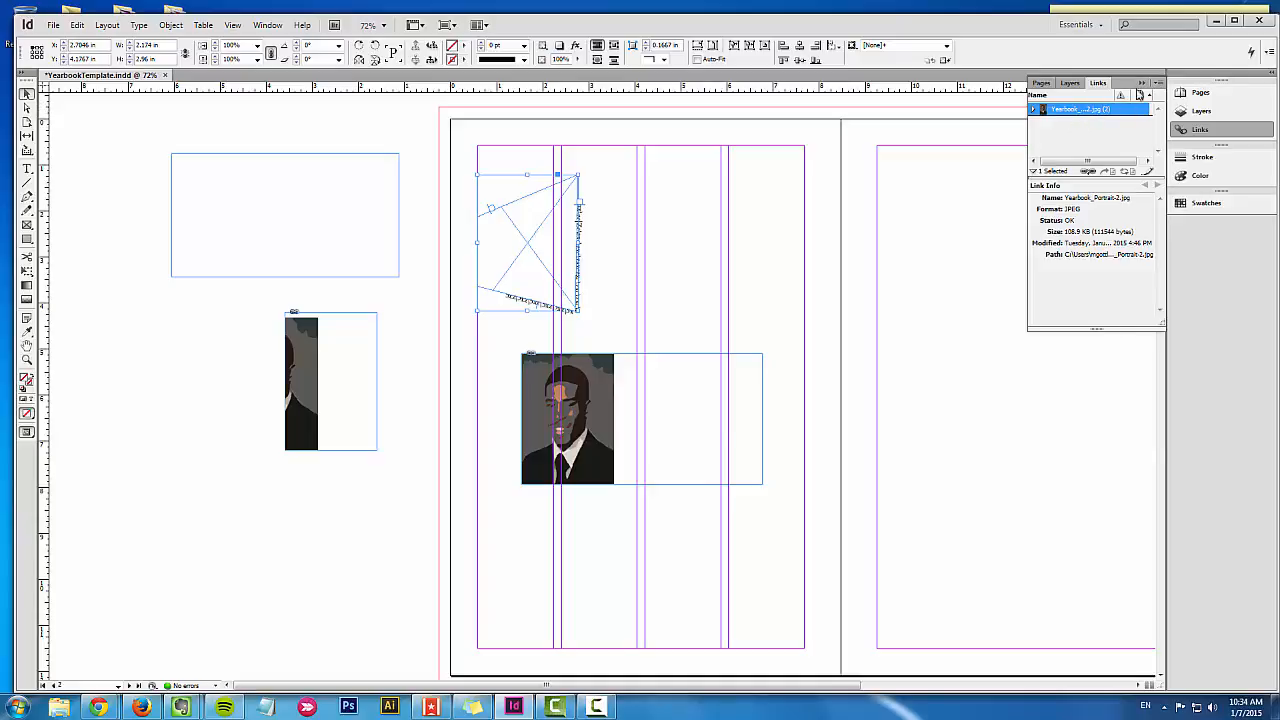
Step: Review the relinking, embedding and editing commands available for the linked portrait, leaving the link as it is
click(1159, 84)
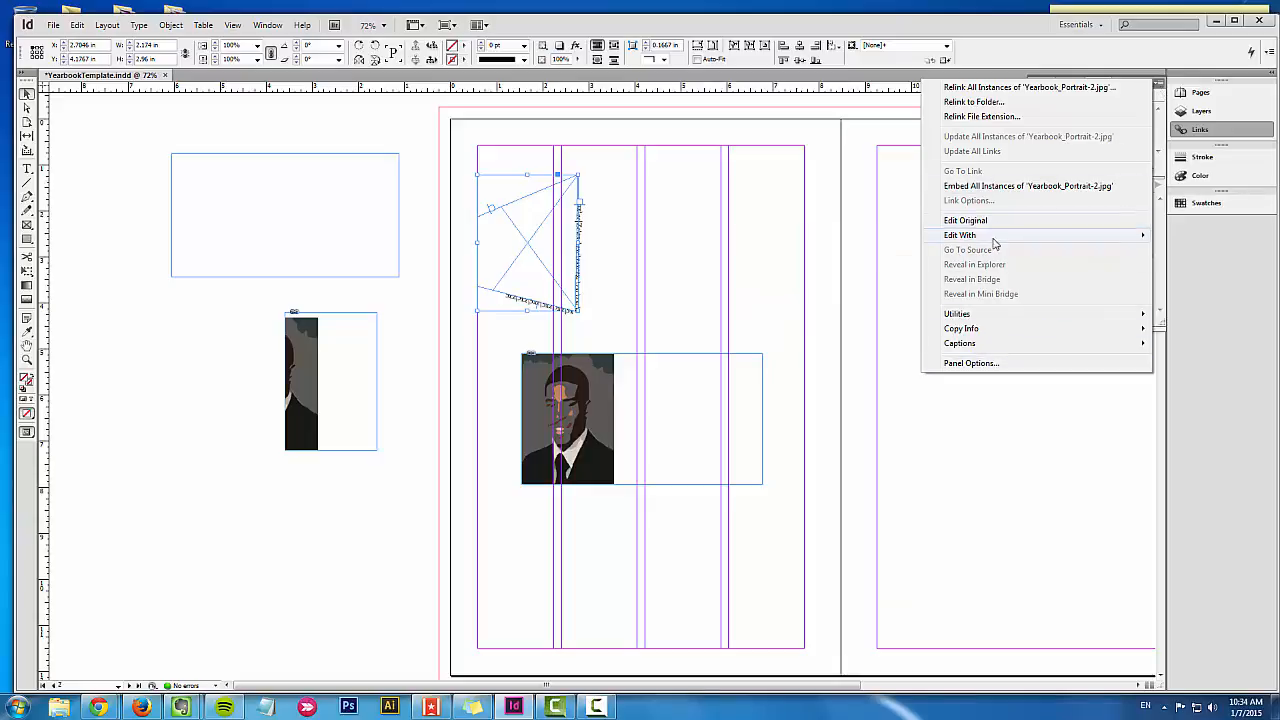
mouse_move(996, 236)
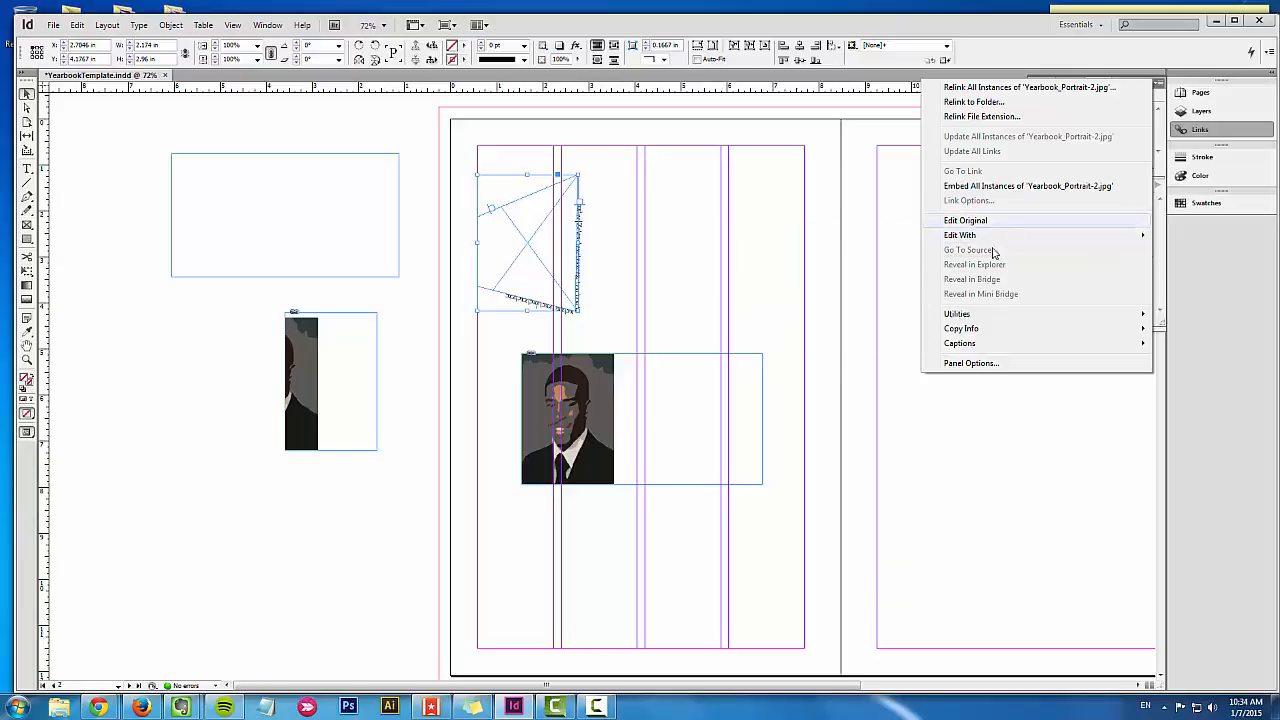
mouse_move(992, 326)
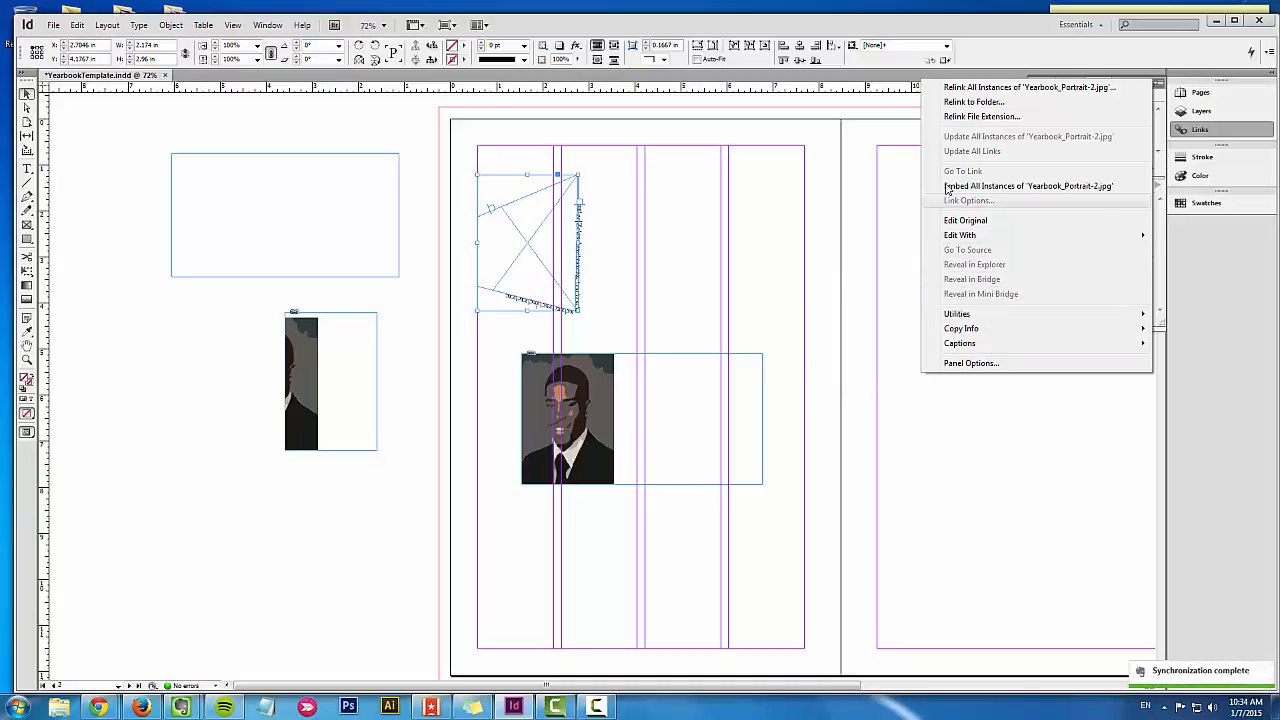
click(885, 206)
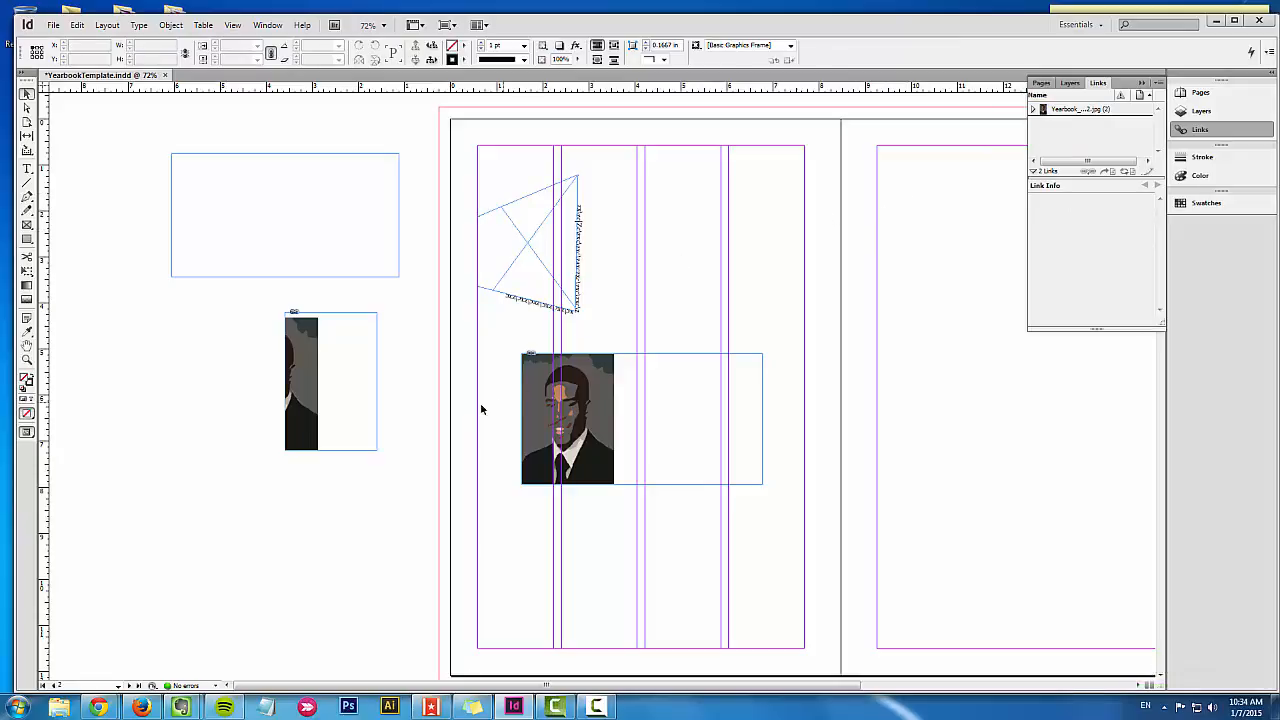
Step: Fit the page portrait's content proportionally within its frame and fit the frame to the resulting image
click(585, 374)
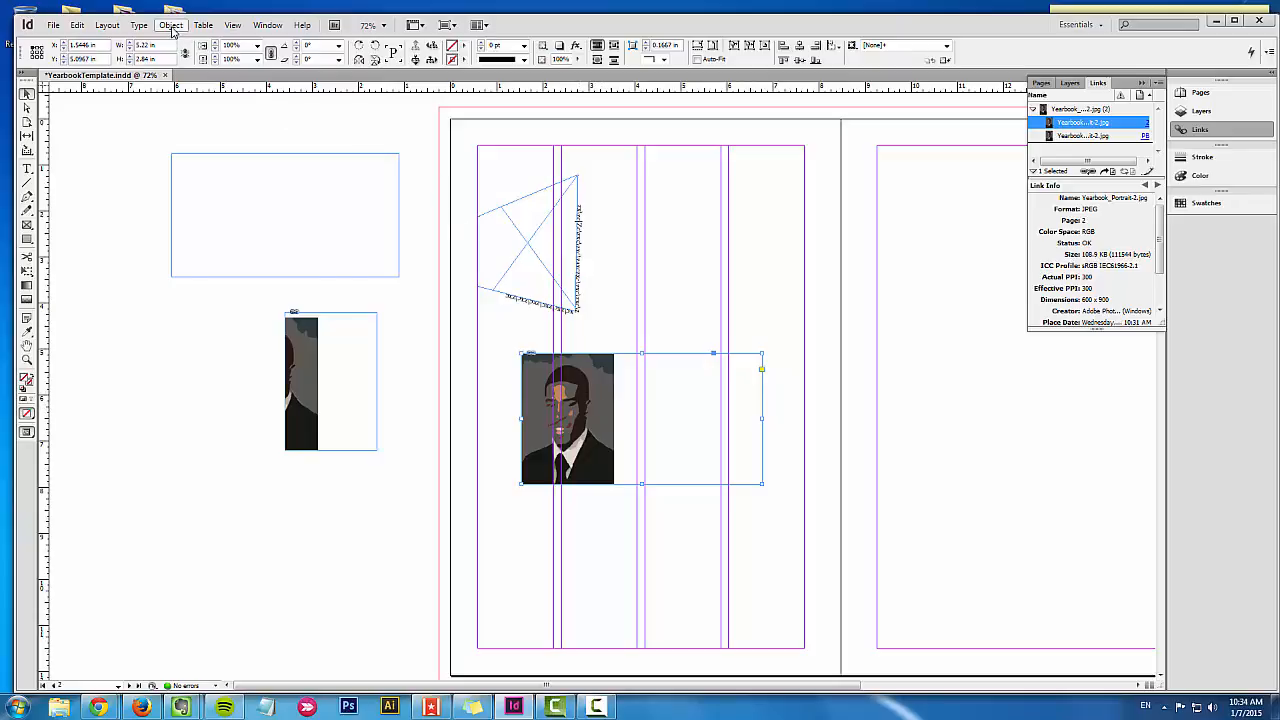
click(171, 25)
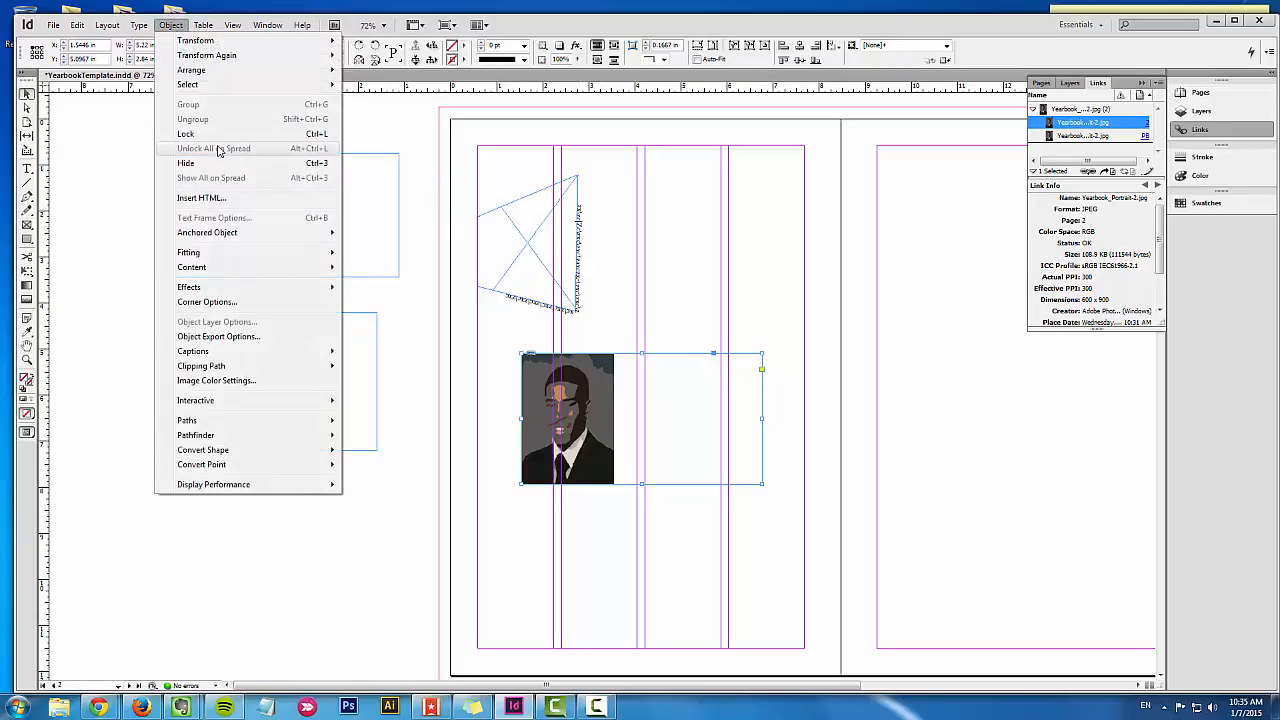
mouse_move(264, 256)
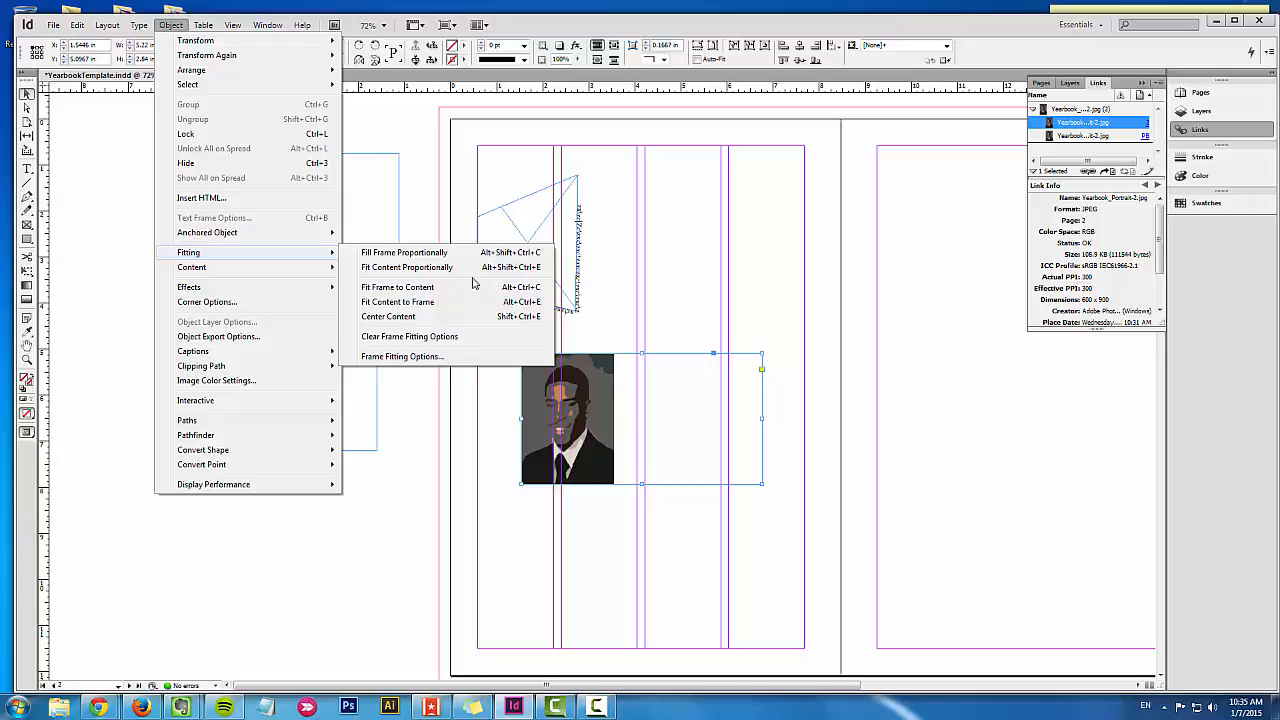
click(430, 268)
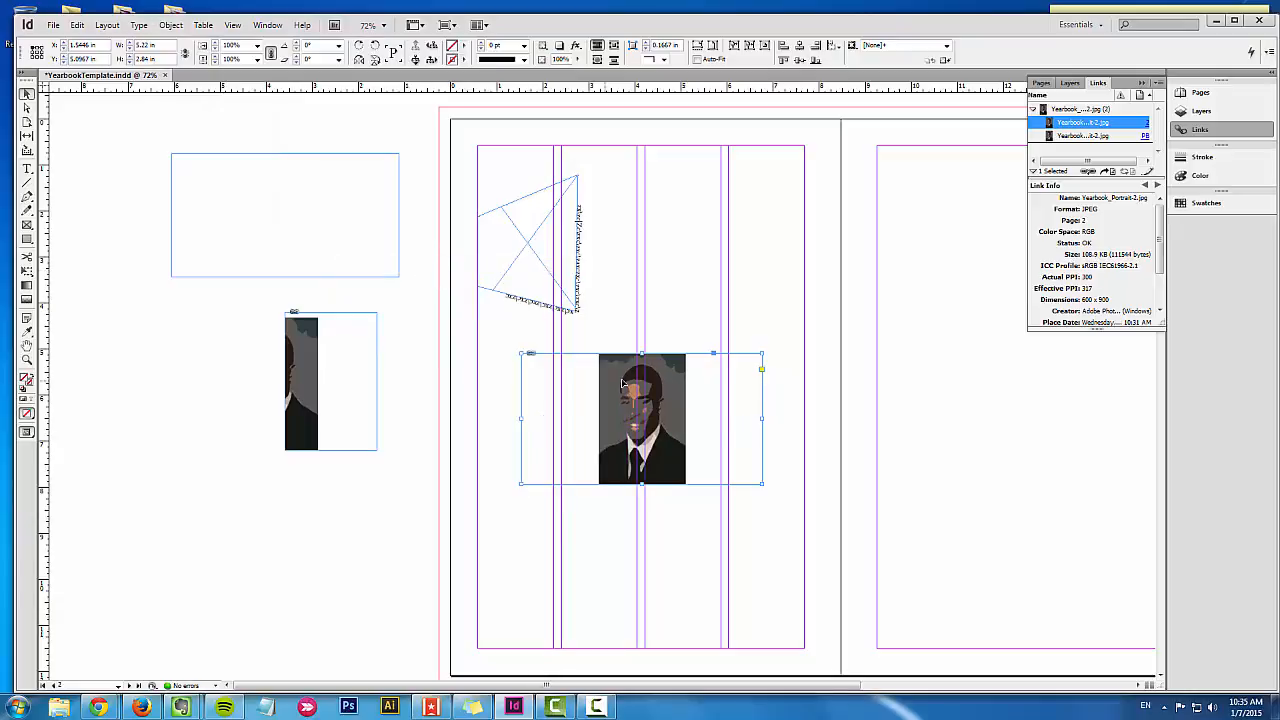
click(182, 27)
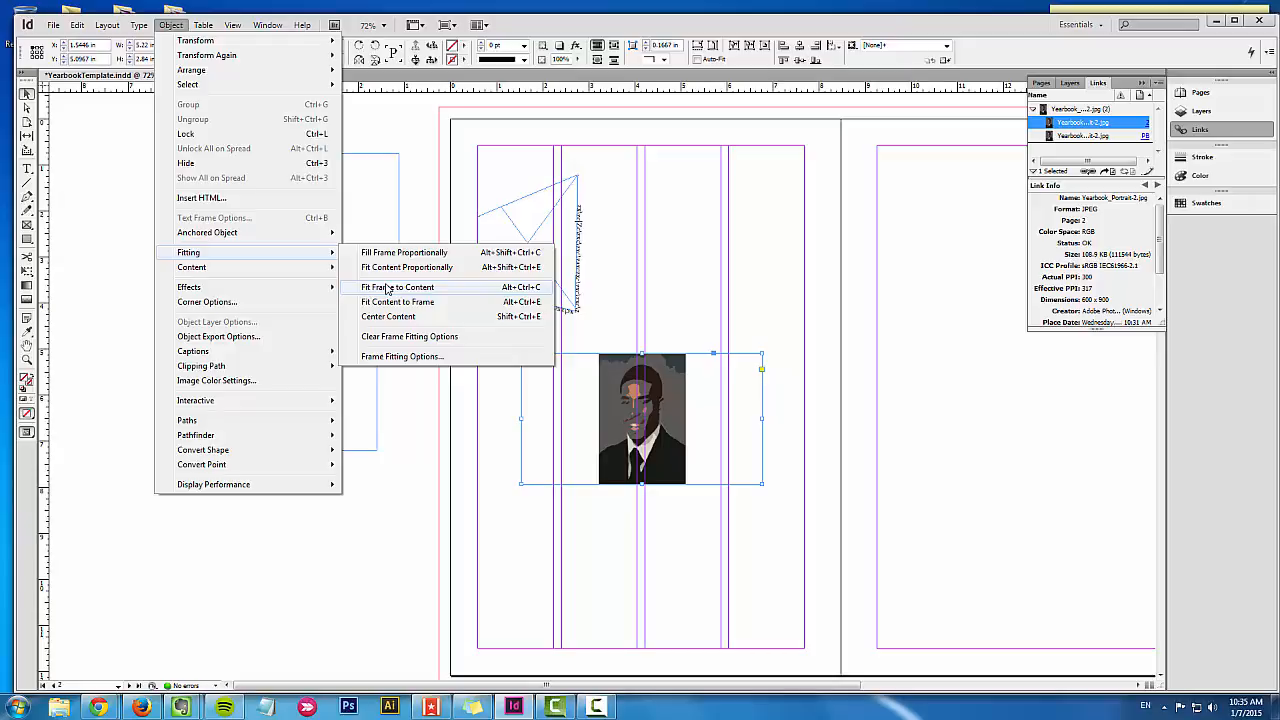
click(388, 290)
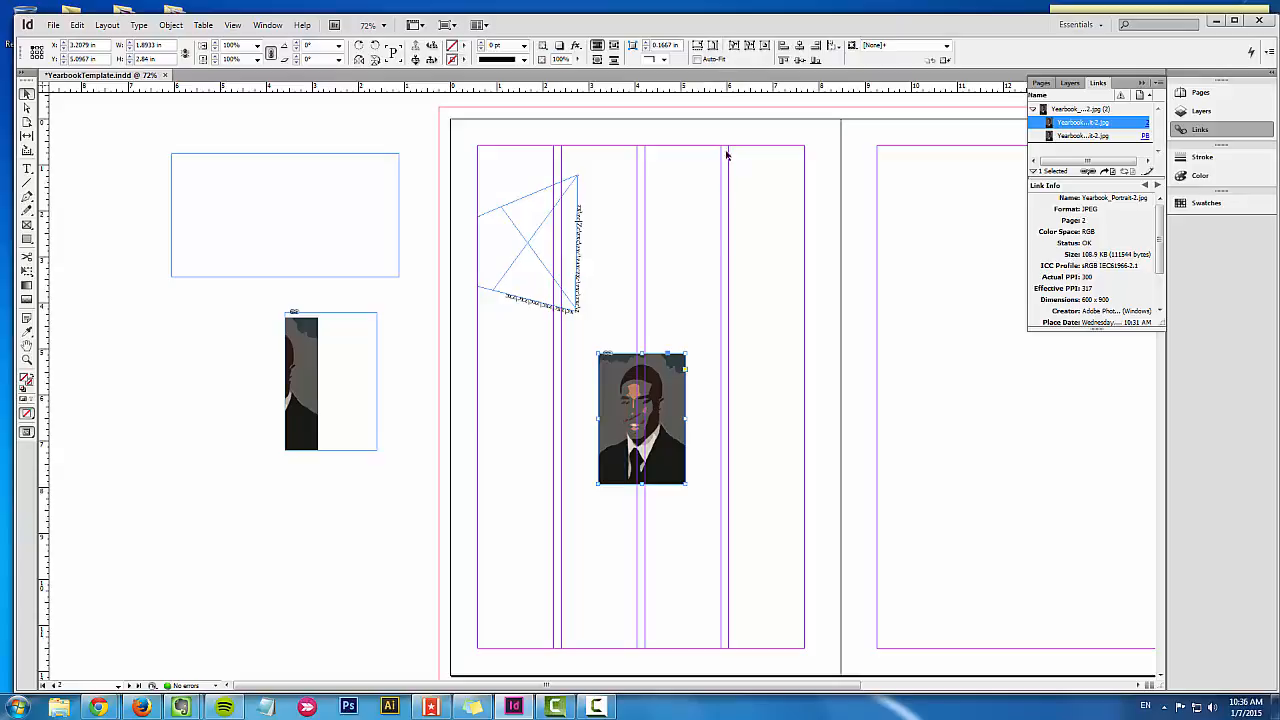
Step: Enlarge the page portrait's frame to about 3.65 in wide and 3.88 in high, and center the image within it
click(651, 336)
click(666, 455)
drag(686, 419, 766, 419)
drag(682, 484, 682, 531)
click(763, 46)
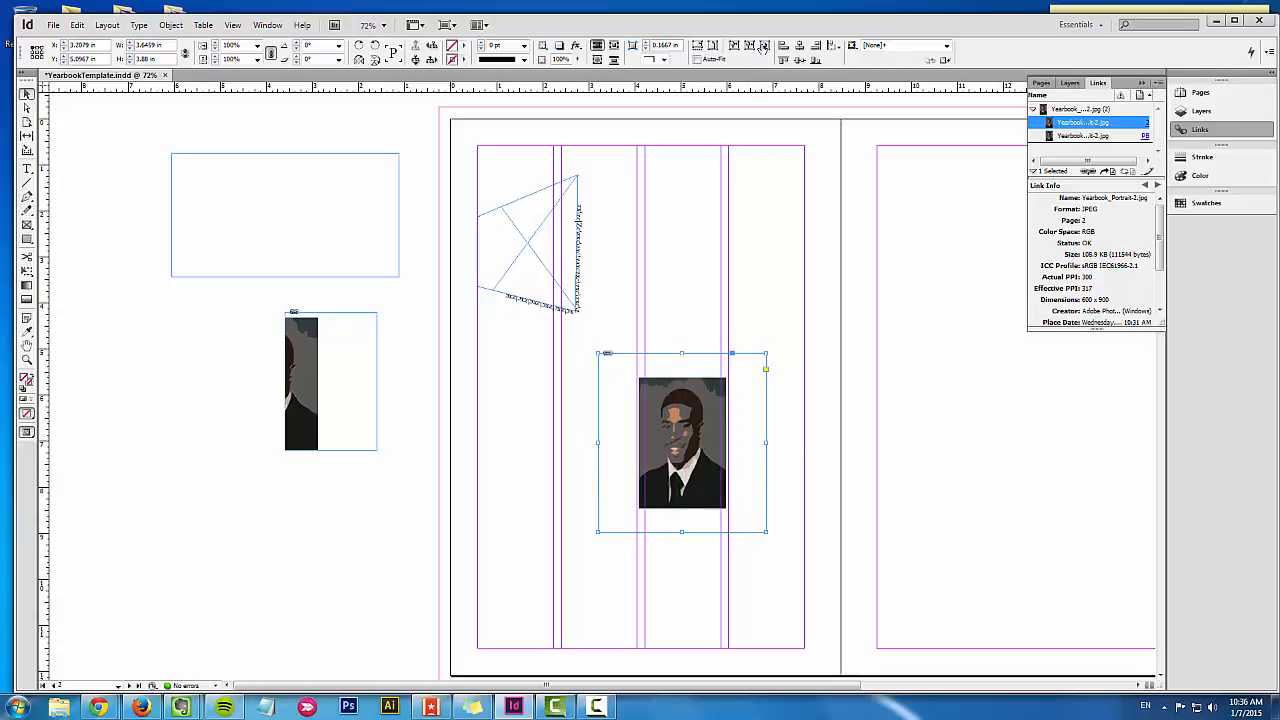
Step: Enable Auto-Fit for the page portrait and enlarge its frame to about 6.8 in wide and 6 in high, scaling the image with it
click(714, 62)
drag(767, 532, 912, 630)
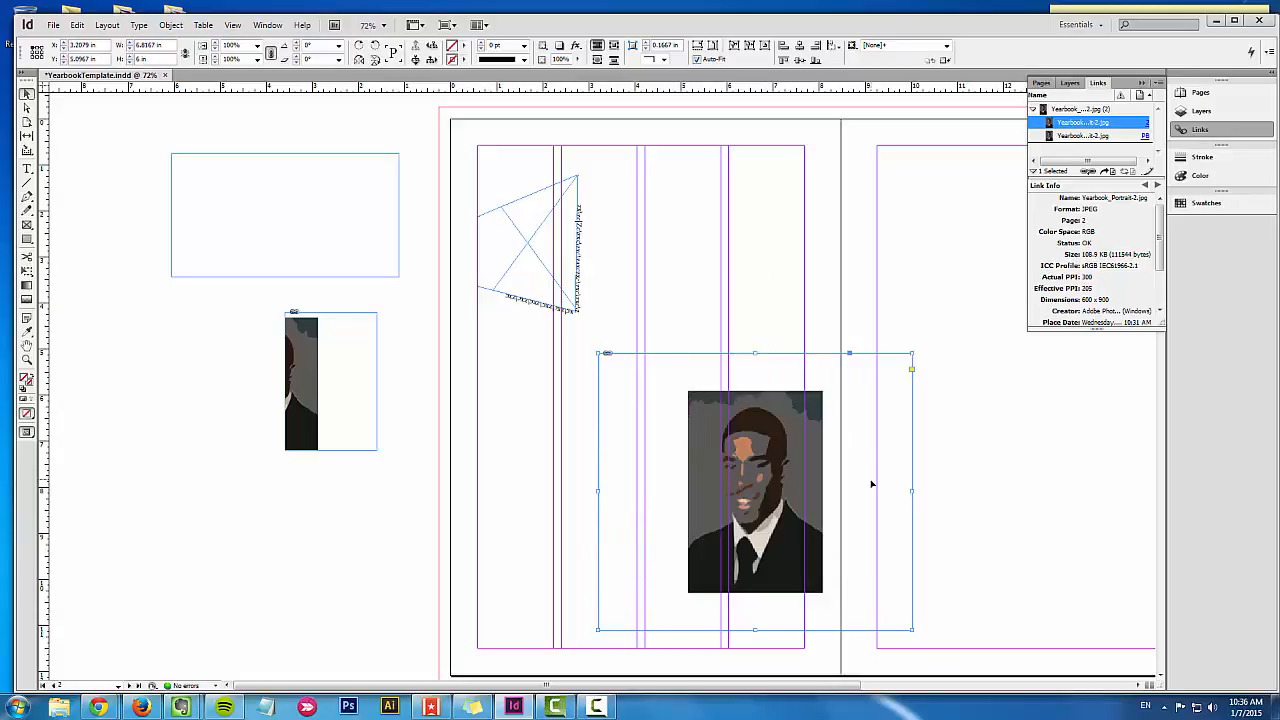
click(710, 228)
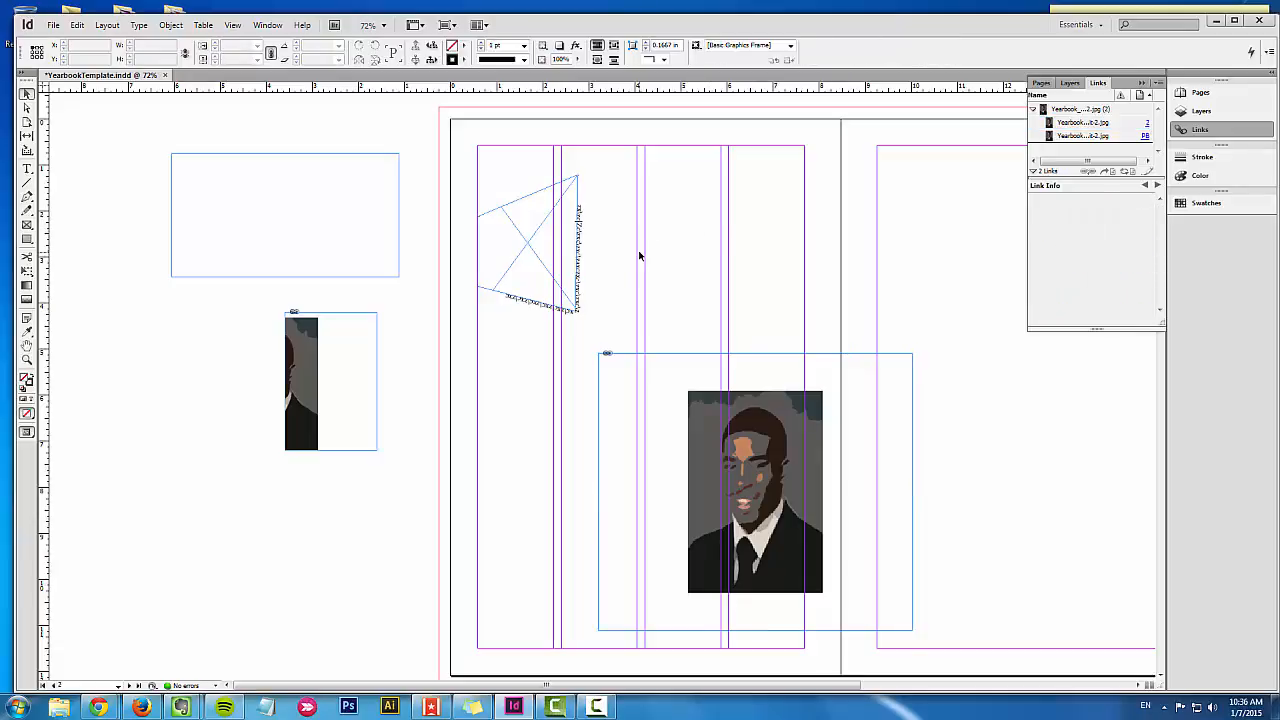